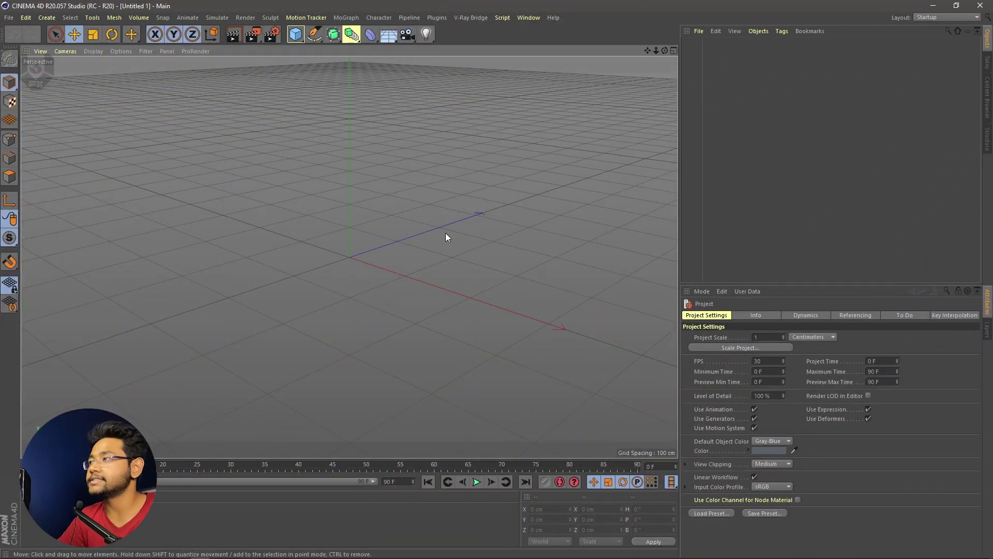
Step: Add a Plane primitive to the empty scene
{"action": "left_click_drag", "start_coordinate": [393, 274], "coordinate": [411, 276], "text": "alt"}
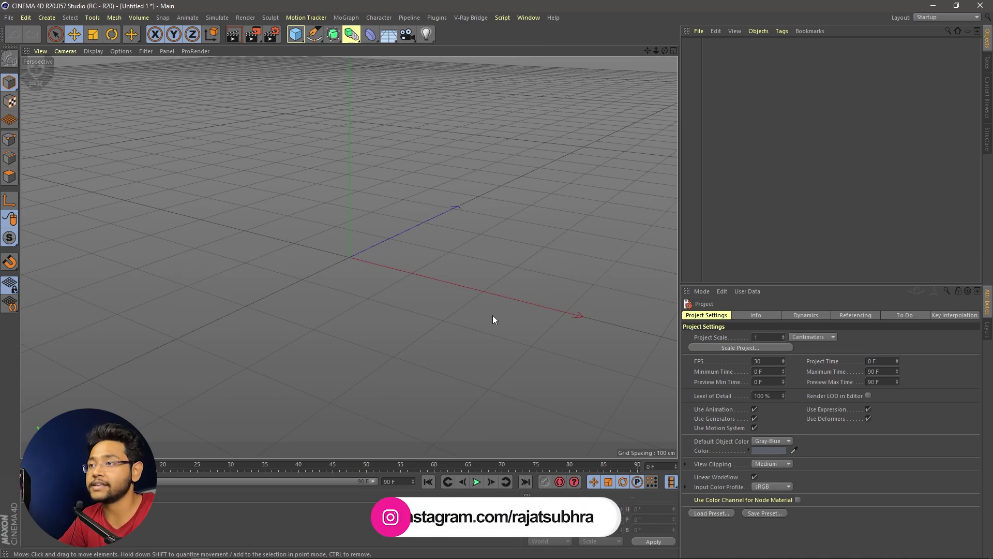
{"action": "left_click_drag", "start_coordinate": [387, 309], "coordinate": [370, 337], "text": "alt"}
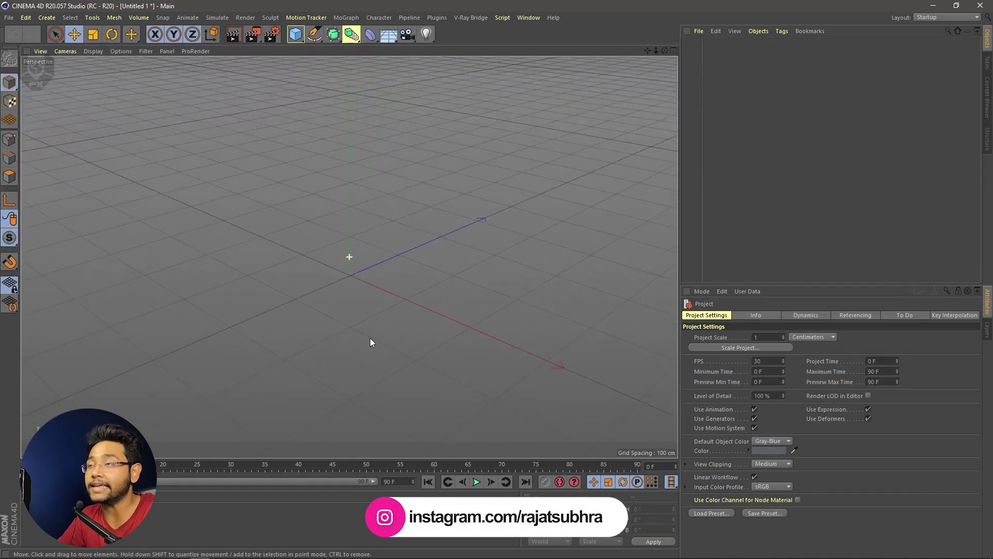
{"action": "left_click", "coordinate": [298, 41]}
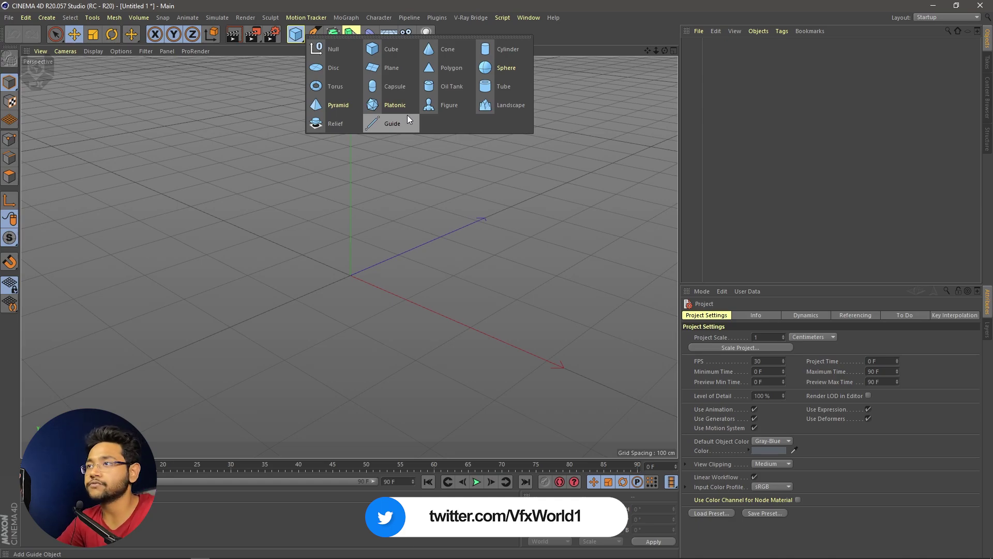
{"action": "left_click", "coordinate": [393, 70]}
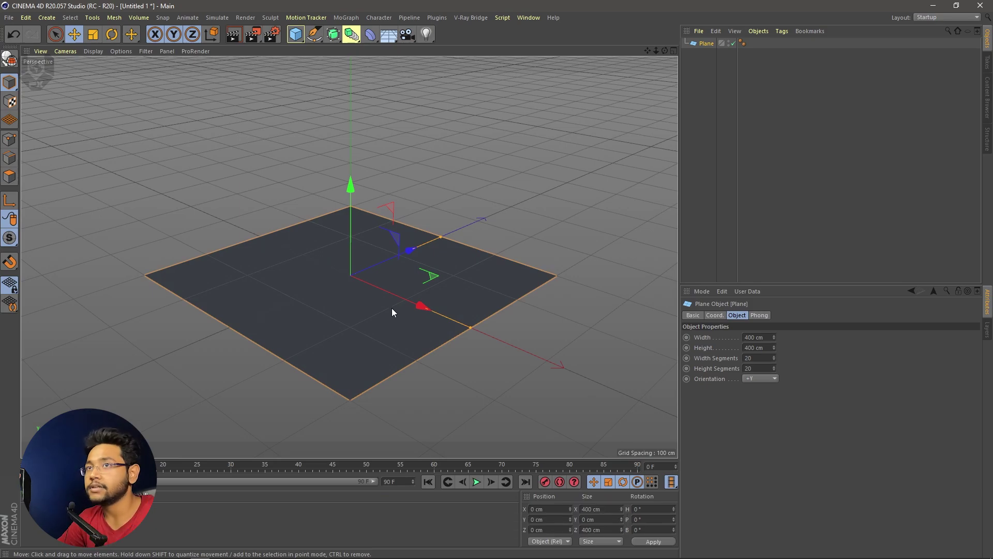
Step: Switch the perspective view's display mode to Constant Shading (Lines) so the plane's segments are drawn
{"action": "left_click", "coordinate": [93, 50]}
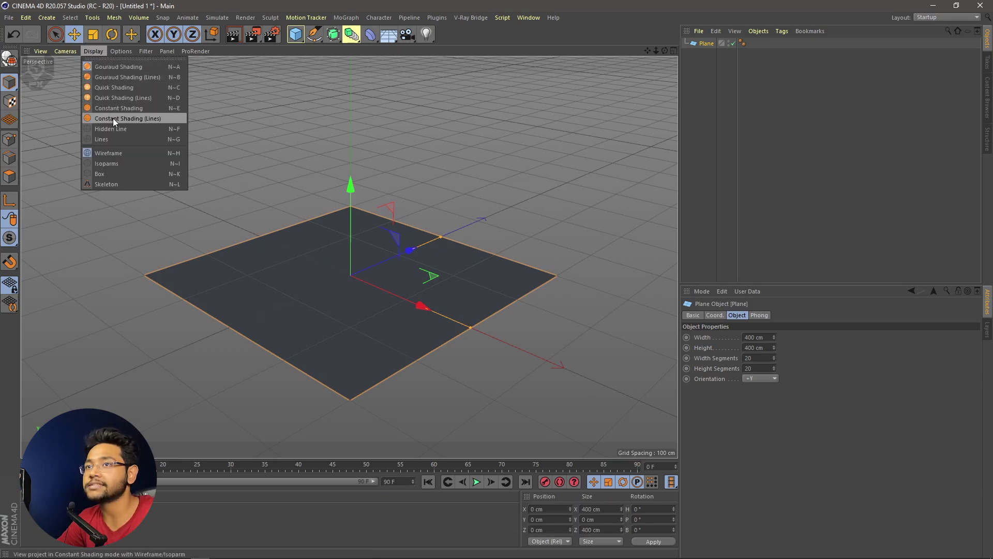
{"action": "left_click", "coordinate": [134, 119]}
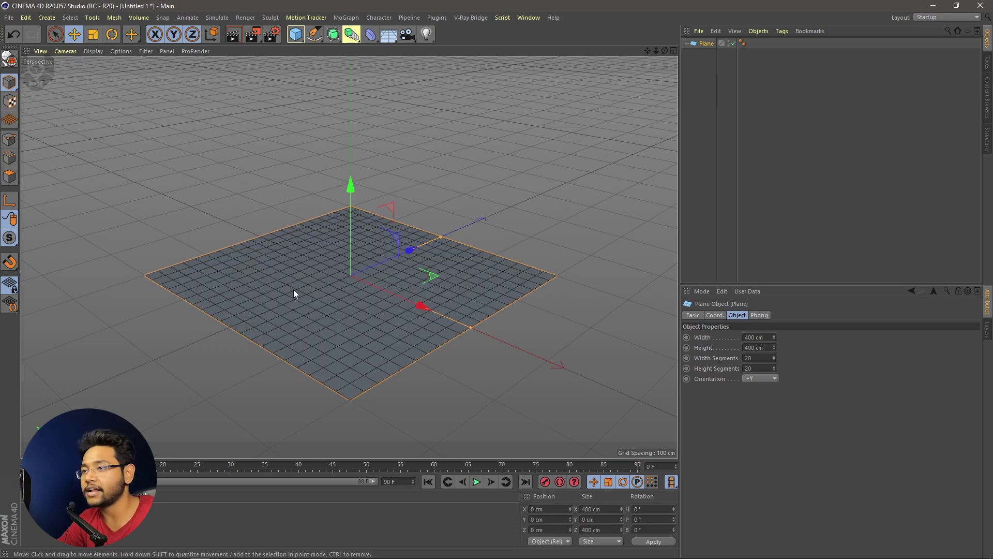
{"action": "scroll", "coordinate": [329, 321], "scroll_direction": "up", "scroll_amount": 2}
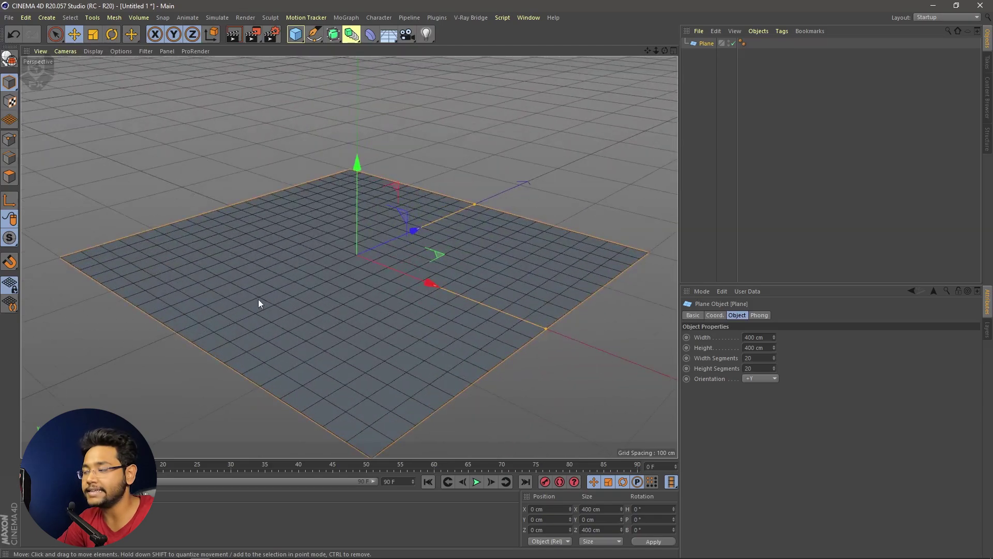
Step: Set the plane's width and height to 500 cm each
{"action": "left_click_drag", "start_coordinate": [762, 335], "coordinate": [721, 338]}
{"action": "type", "text": "500"}
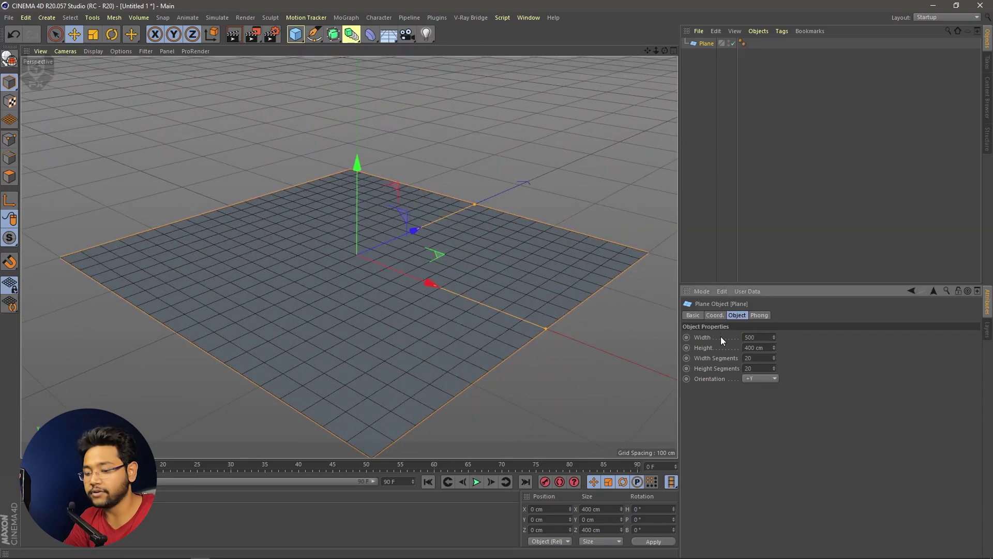
{"action": "key", "text": "Tab"}
{"action": "type", "text": "500"}
{"action": "key", "text": "Return"}
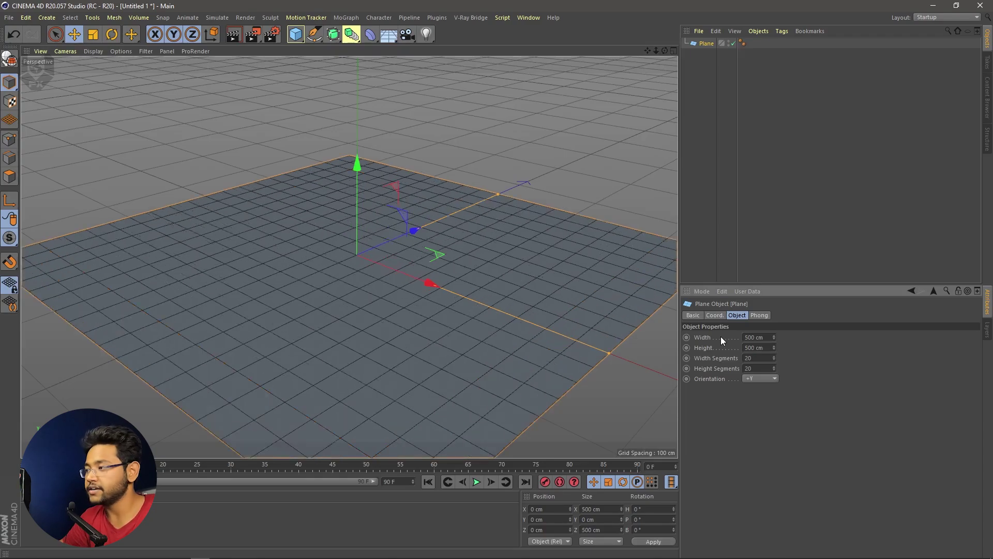
Step: Set the plane's width segments and height segments to 1000 each
{"action": "left_click_drag", "start_coordinate": [554, 299], "coordinate": [540, 315], "text": "alt"}
{"action": "double_click", "coordinate": [771, 358]}
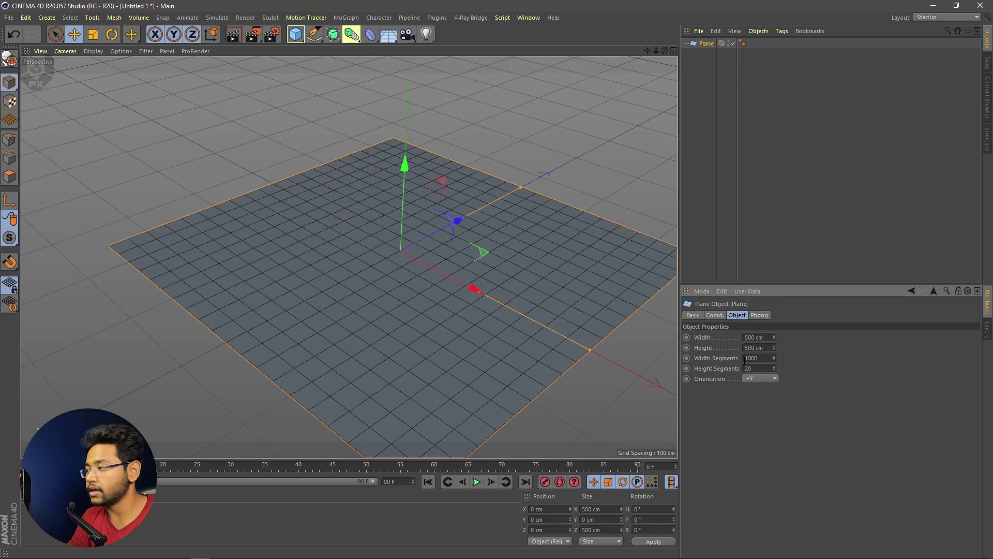
{"action": "key", "text": "Tab"}
{"action": "type", "text": "1000"}
{"action": "key", "text": "Return"}
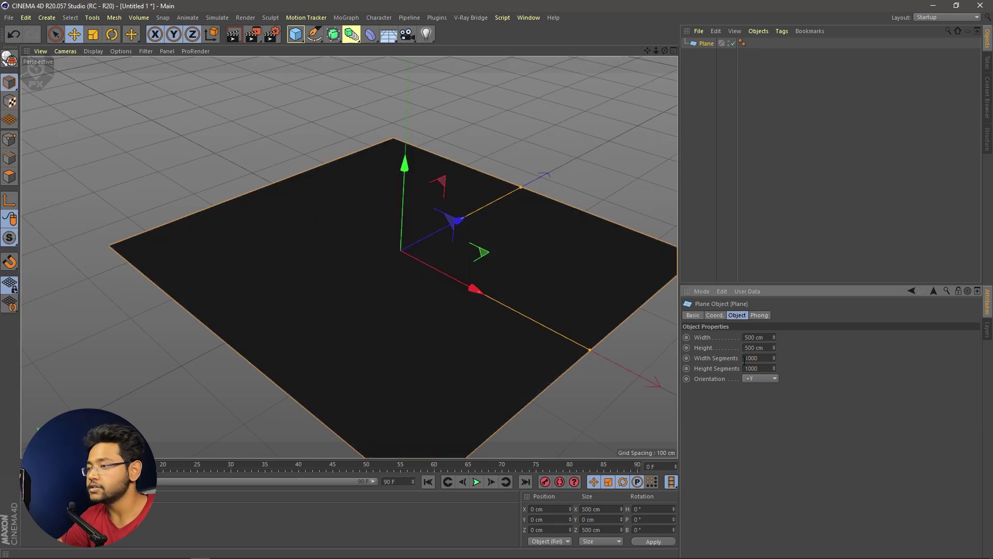
Step: Add a Displacer deformer and make it a child of the plane
{"action": "left_click_drag", "start_coordinate": [647, 324], "coordinate": [500, 356], "text": "alt"}
{"action": "scroll", "coordinate": [498, 356], "scroll_direction": "up", "scroll_amount": 9}
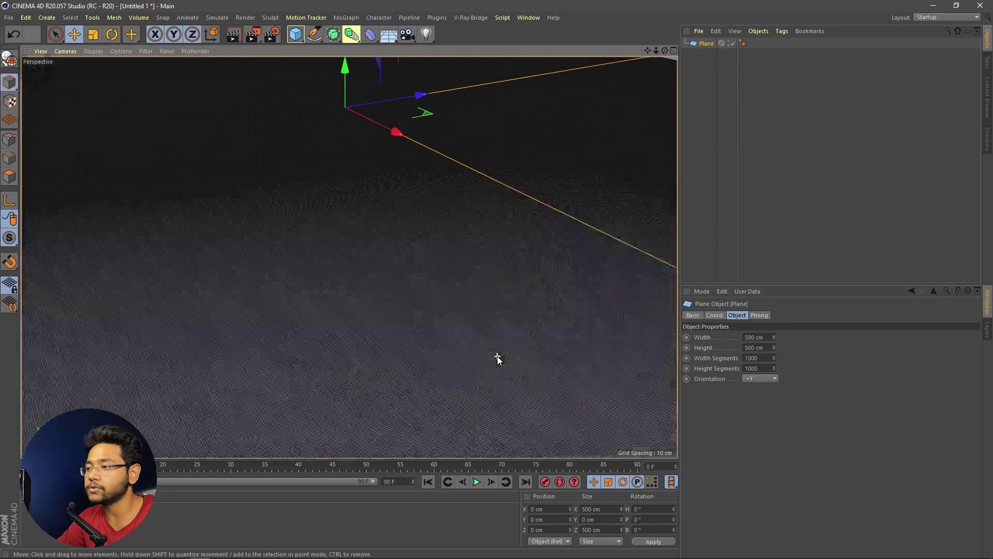
{"action": "scroll", "coordinate": [470, 275], "scroll_direction": "down", "scroll_amount": 4}
{"action": "scroll", "coordinate": [471, 277], "scroll_direction": "down", "scroll_amount": 4}
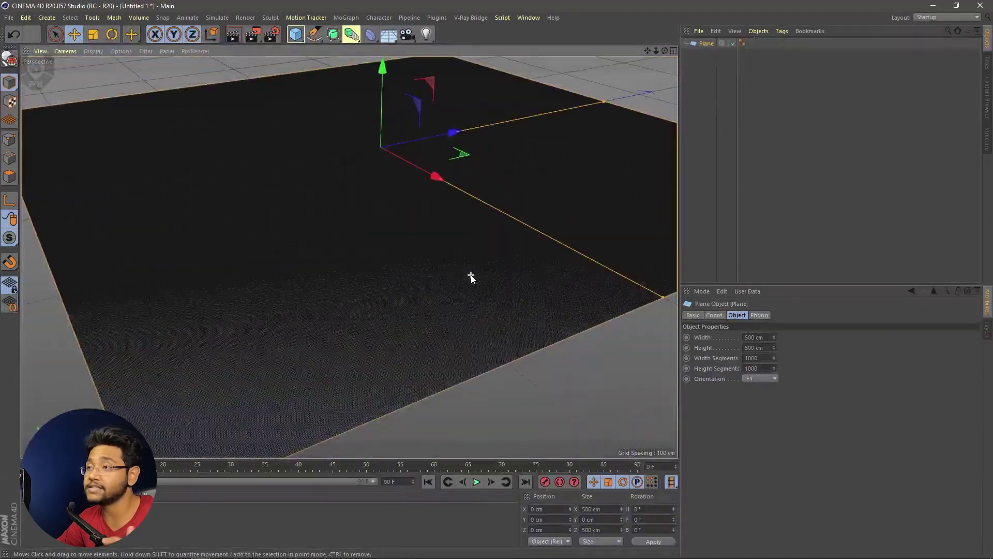
{"action": "scroll", "coordinate": [471, 280], "scroll_direction": "down", "scroll_amount": 4}
{"action": "scroll", "coordinate": [447, 343], "scroll_direction": "up", "scroll_amount": 2}
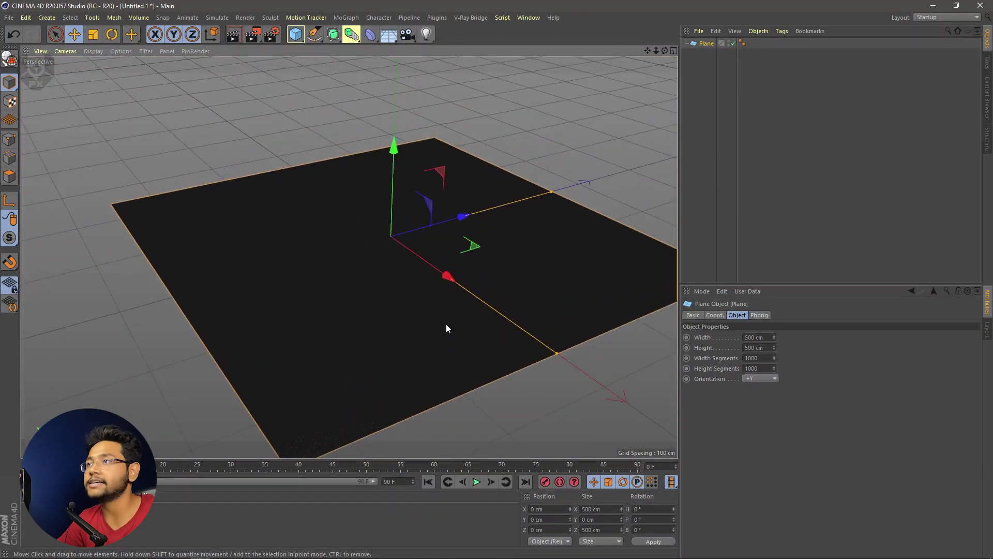
{"action": "left_click", "coordinate": [370, 39]}
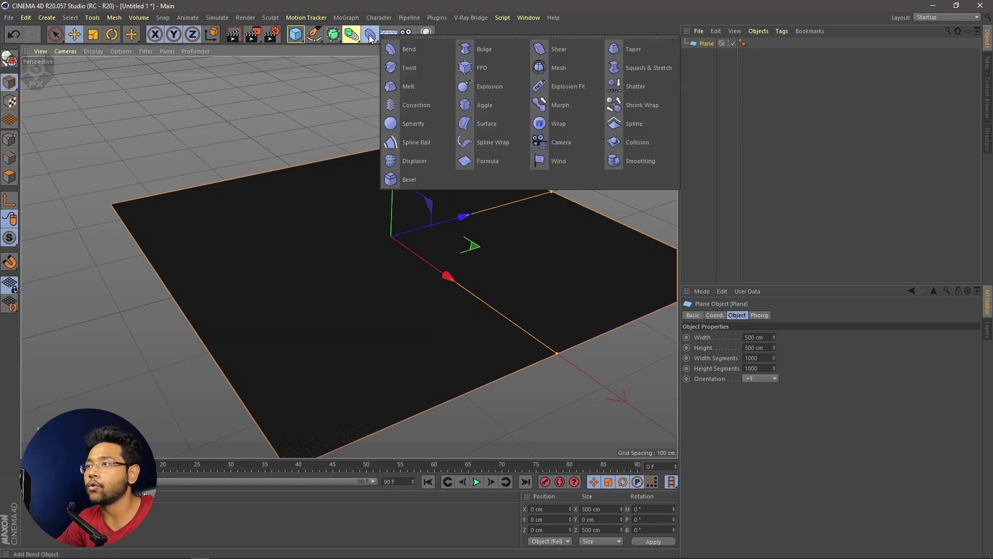
{"action": "left_click", "coordinate": [404, 162]}
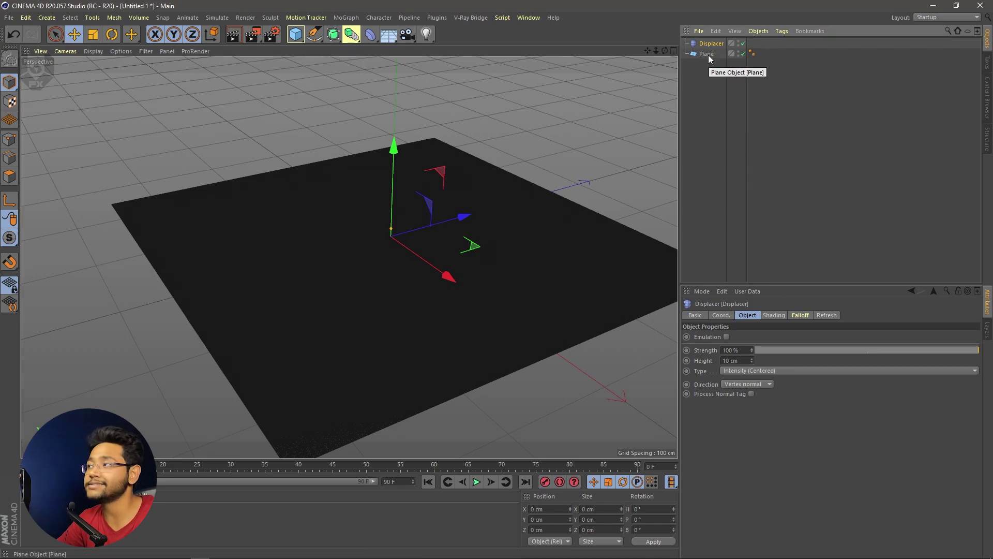
{"action": "mouse_move", "coordinate": [708, 55]}
{"action": "left_mouse_down"}
{"action": "mouse_move", "coordinate": [710, 45]}
{"action": "mouse_move", "coordinate": [714, 55]}
{"action": "left_mouse_up"}
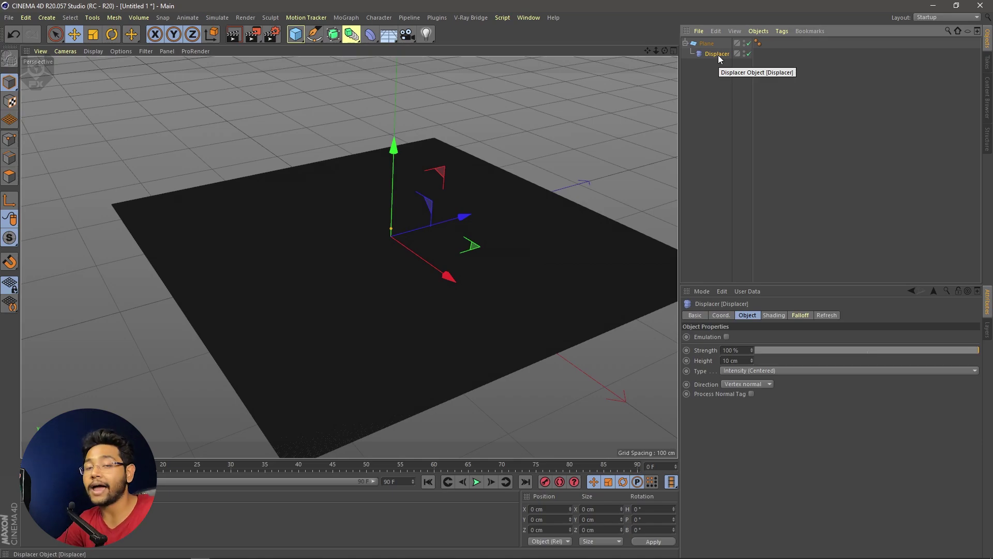
{"action": "left_click", "coordinate": [773, 315]}
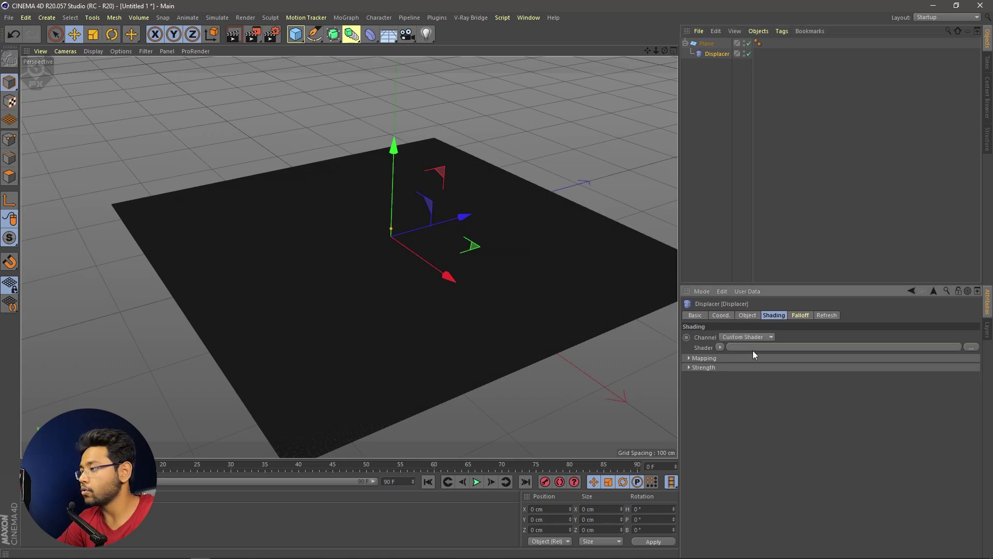
{"action": "left_click", "coordinate": [774, 349]}
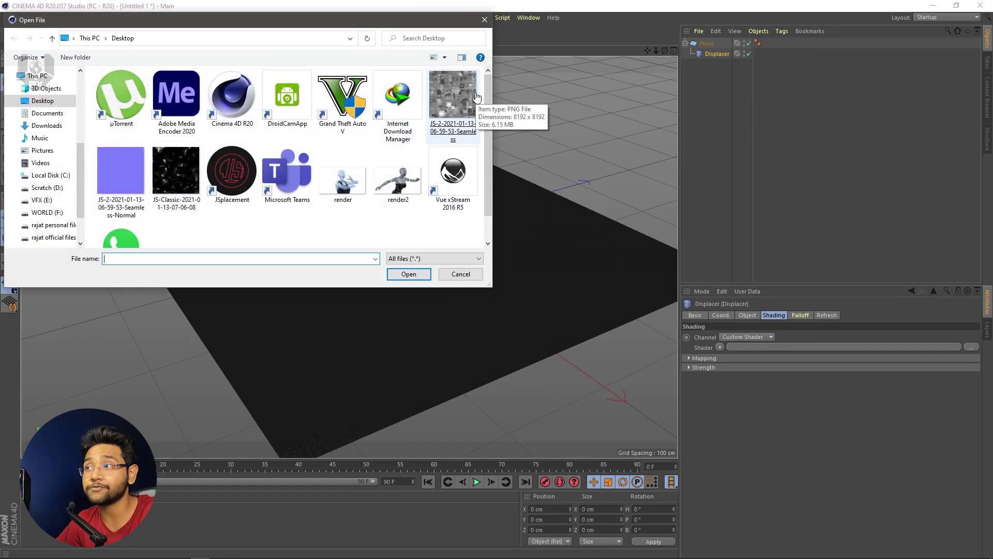
{"action": "double_click", "coordinate": [462, 133]}
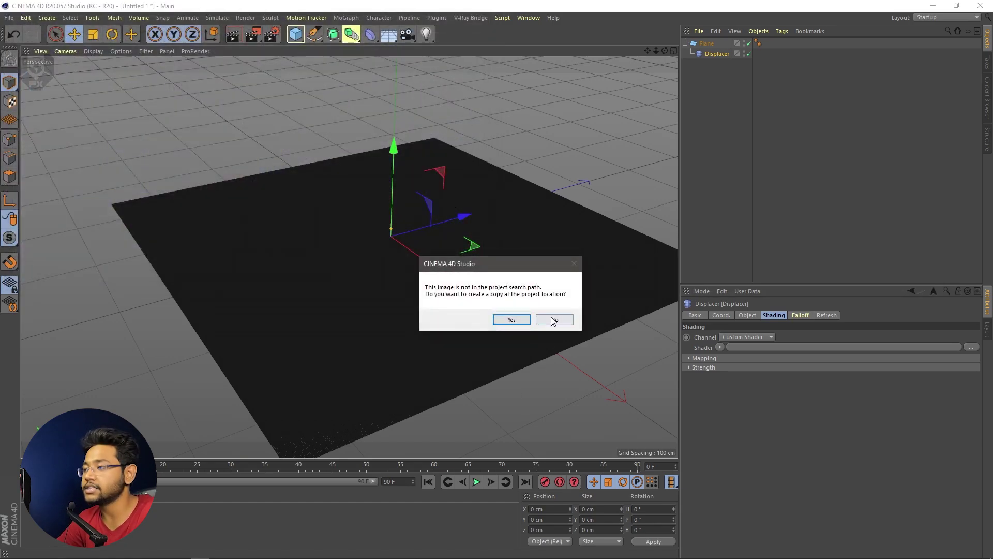
{"action": "left_click", "coordinate": [554, 319]}
Step: Switch the perspective view's display mode to Gouraud Shading and inspect the displaced surface from several angles
{"action": "left_click_drag", "start_coordinate": [488, 353], "coordinate": [355, 237], "text": "alt"}
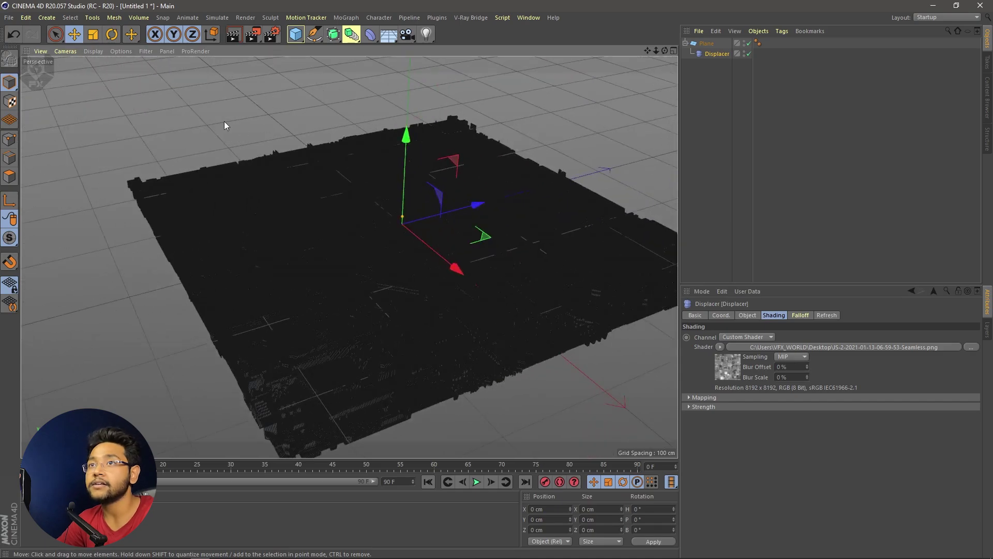
{"action": "left_click", "coordinate": [96, 53]}
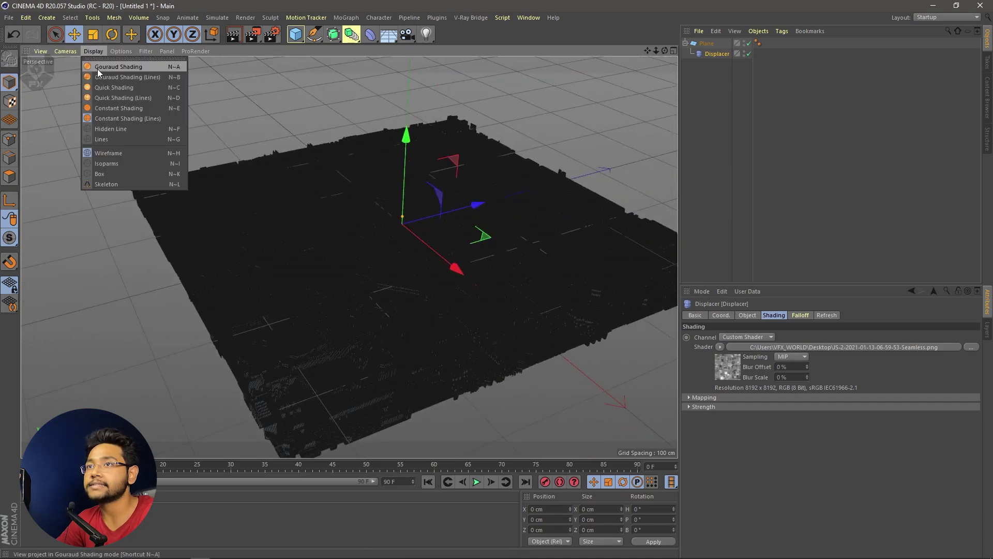
{"action": "left_click", "coordinate": [138, 68]}
{"action": "mouse_move", "coordinate": [350, 287]}
{"action": "left_mouse_down", "text": "alt"}
{"action": "mouse_move", "coordinate": [374, 333]}
{"action": "mouse_move", "coordinate": [296, 295]}
{"action": "mouse_move", "coordinate": [200, 270]}
{"action": "mouse_move", "coordinate": [359, 326]}
{"action": "mouse_move", "coordinate": [441, 295]}
{"action": "mouse_move", "coordinate": [388, 328]}
{"action": "left_mouse_up", "text": "alt"}
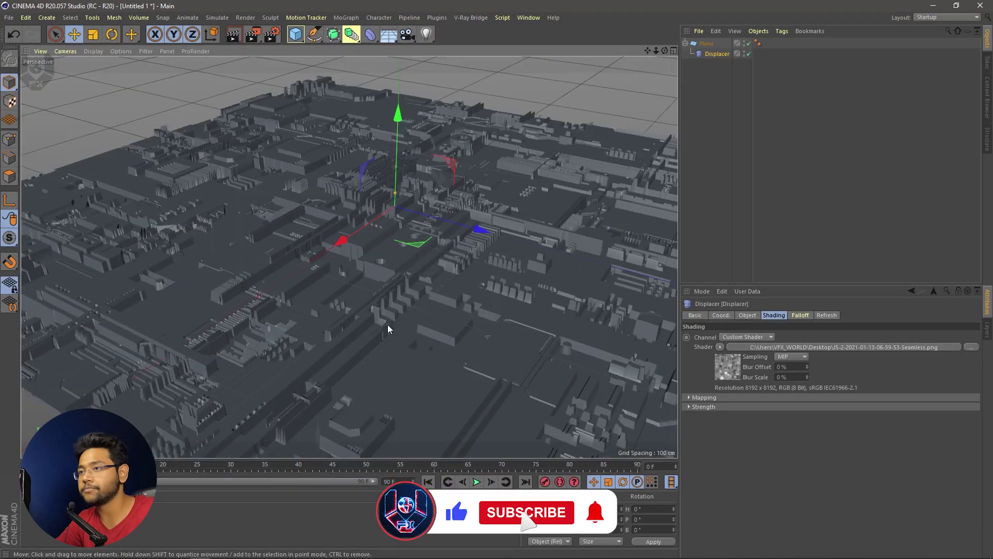
{"action": "mouse_move", "coordinate": [396, 331]}
{"action": "left_mouse_down", "text": "alt"}
{"action": "mouse_move", "coordinate": [408, 341]}
{"action": "mouse_move", "coordinate": [390, 341]}
{"action": "left_mouse_up", "text": "alt"}
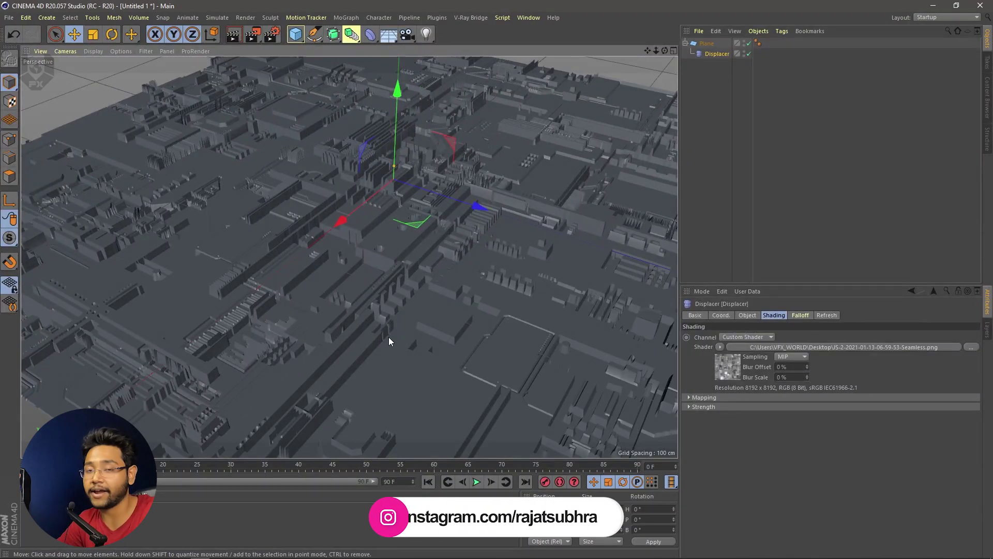
{"action": "left_click_drag", "start_coordinate": [389, 337], "coordinate": [551, 400], "text": "alt"}
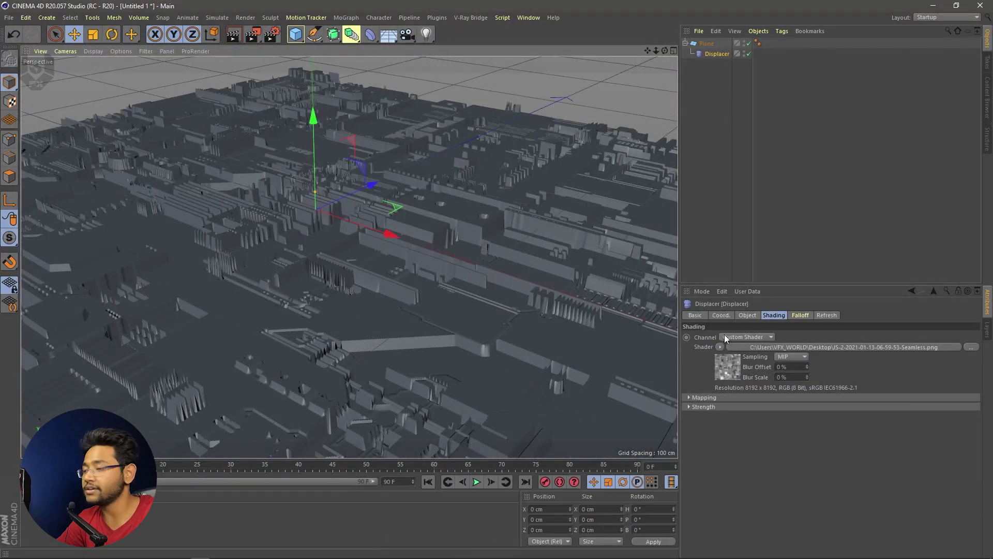
Step: Set the Displacer's height to 20 cm
{"action": "left_click", "coordinate": [748, 317]}
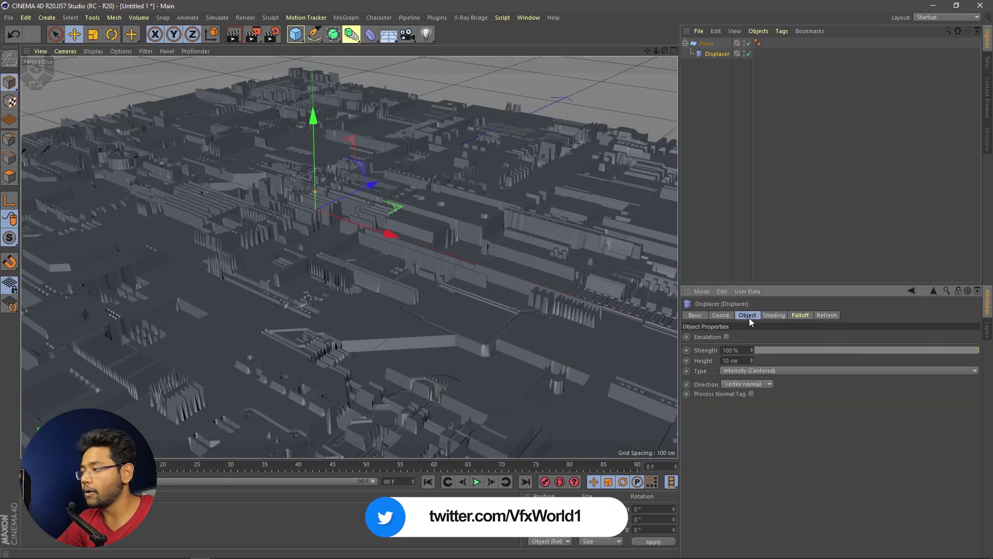
{"action": "left_click", "coordinate": [730, 361]}
{"action": "type", "text": "20"}
{"action": "key", "text": "Return"}
{"action": "scroll", "coordinate": [316, 268], "scroll_direction": "down", "scroll_amount": 5}
{"action": "mouse_move", "coordinate": [316, 270]}
{"action": "right_mouse_down", "text": "alt"}
{"action": "mouse_move", "coordinate": [340, 301]}
{"action": "mouse_move", "coordinate": [419, 310]}
{"action": "right_mouse_up", "text": "alt"}
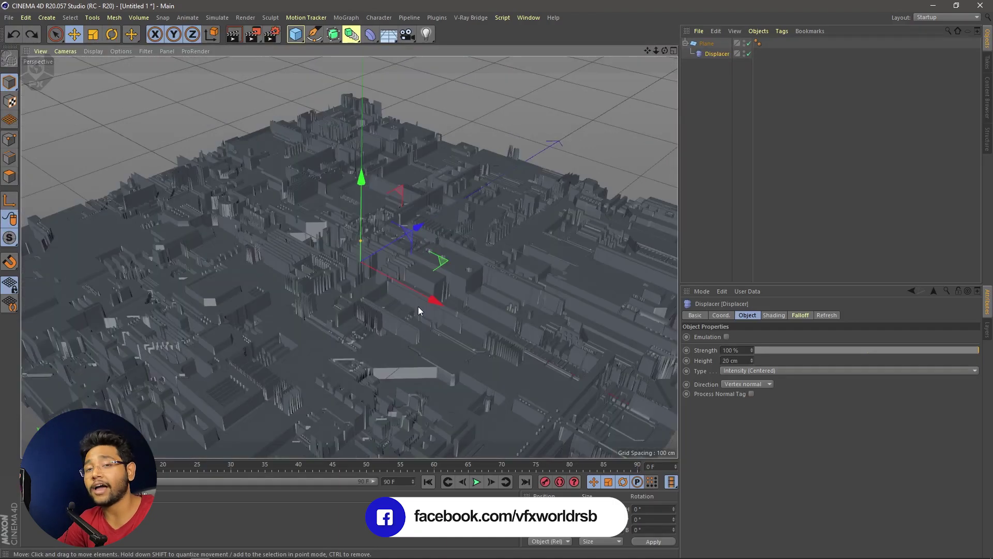
Step: Duplicate the plane together with its Displacer
{"action": "left_click", "coordinate": [704, 45]}
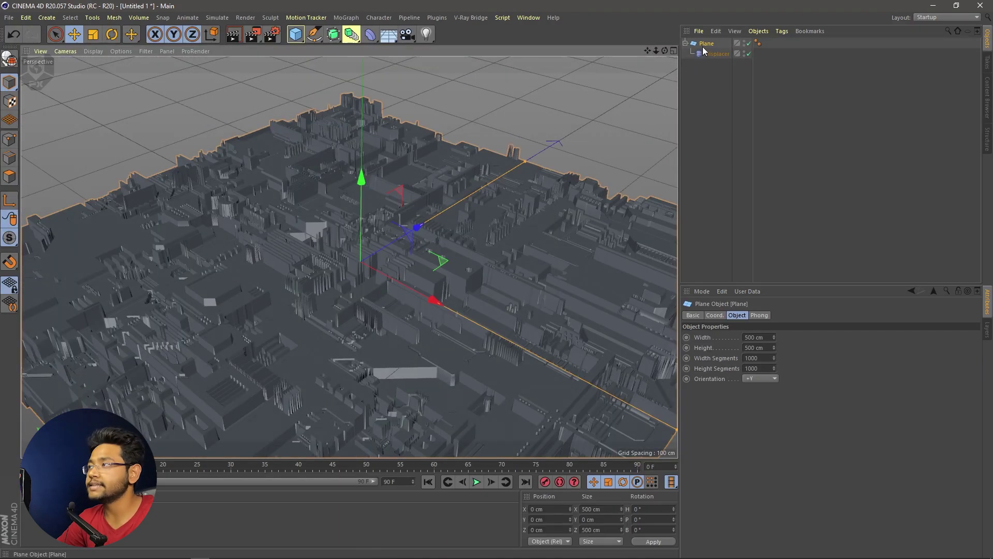
{"action": "key", "text": "ctrl+c"}
{"action": "key", "text": "ctrl+v"}
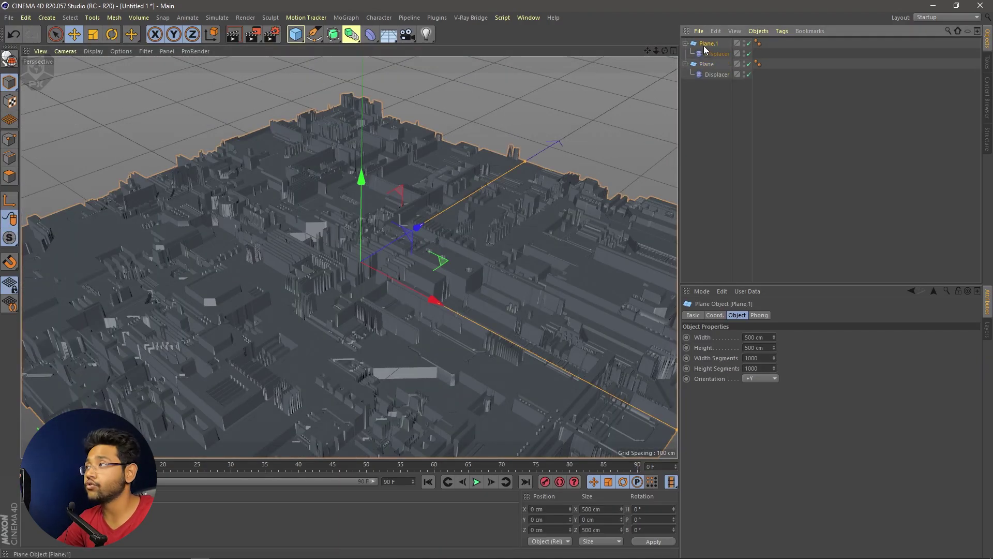
{"action": "left_click", "coordinate": [712, 53]}
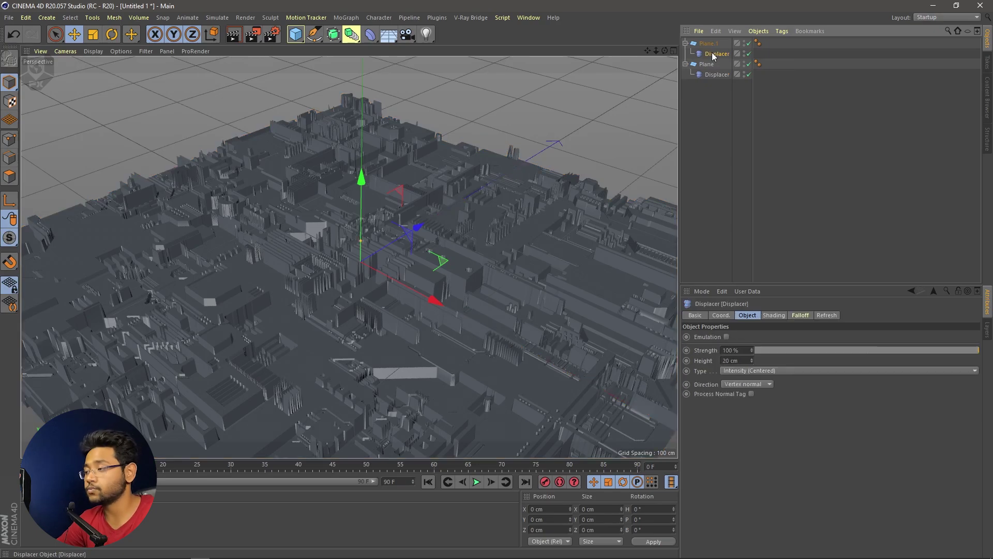
{"action": "left_click", "coordinate": [774, 315]}
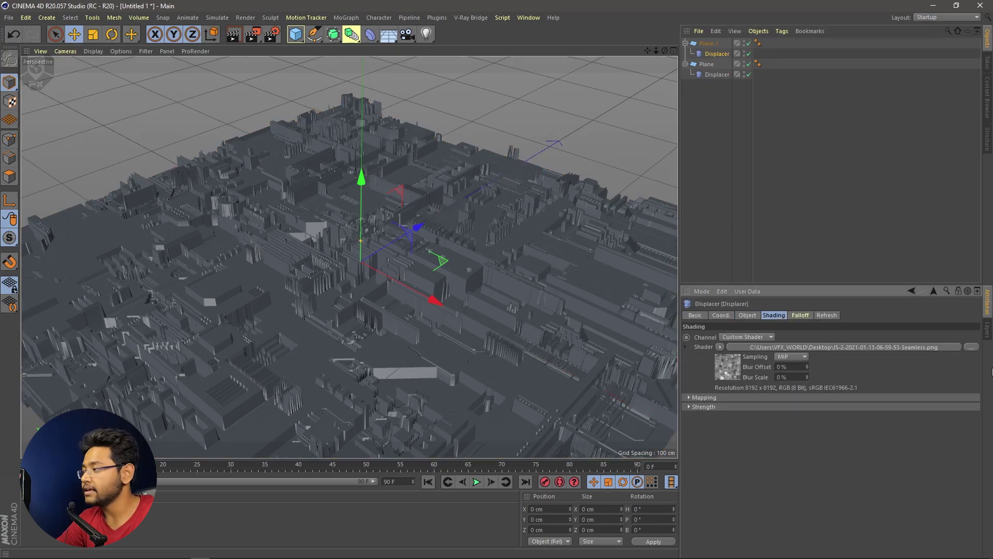
{"action": "left_click", "coordinate": [971, 346]}
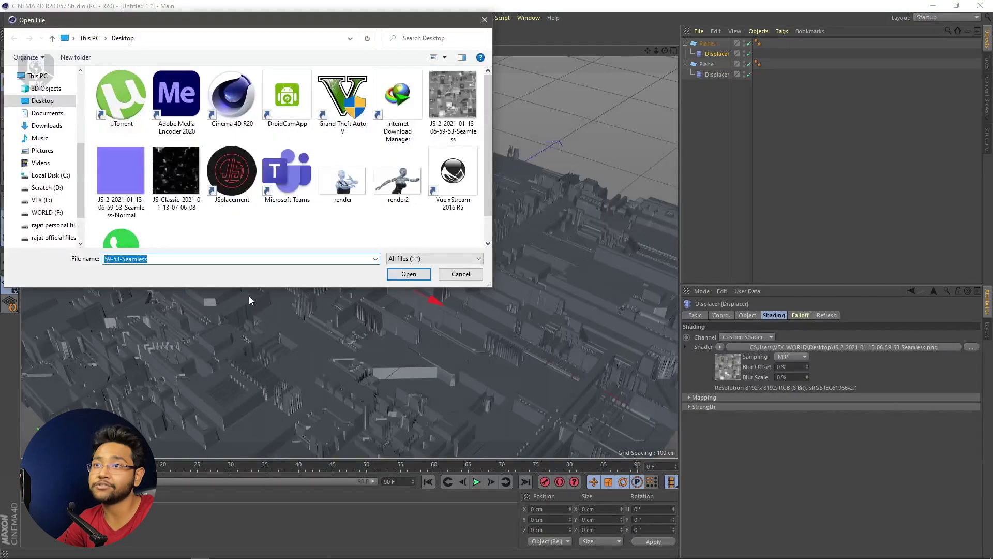
{"action": "double_click", "coordinate": [185, 185]}
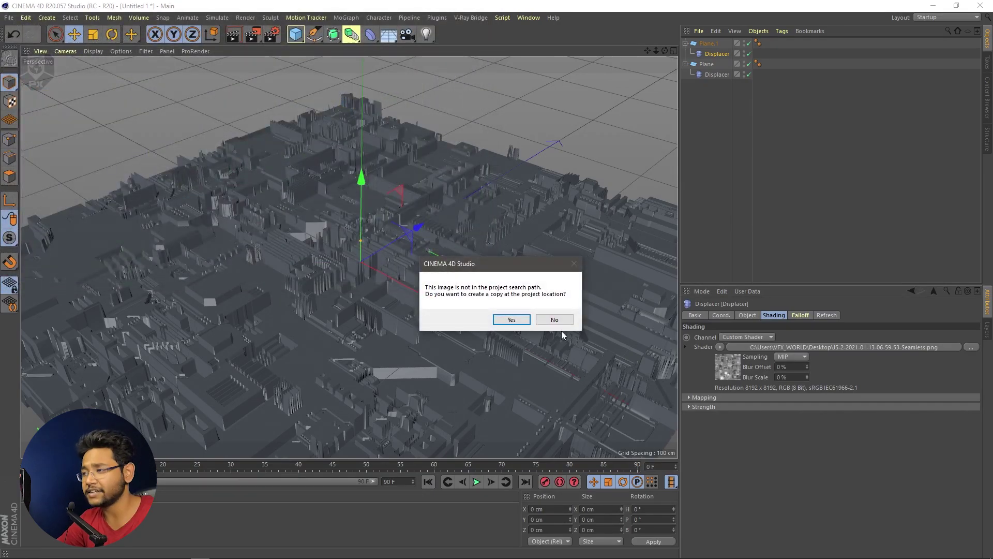
{"action": "left_click", "coordinate": [555, 321]}
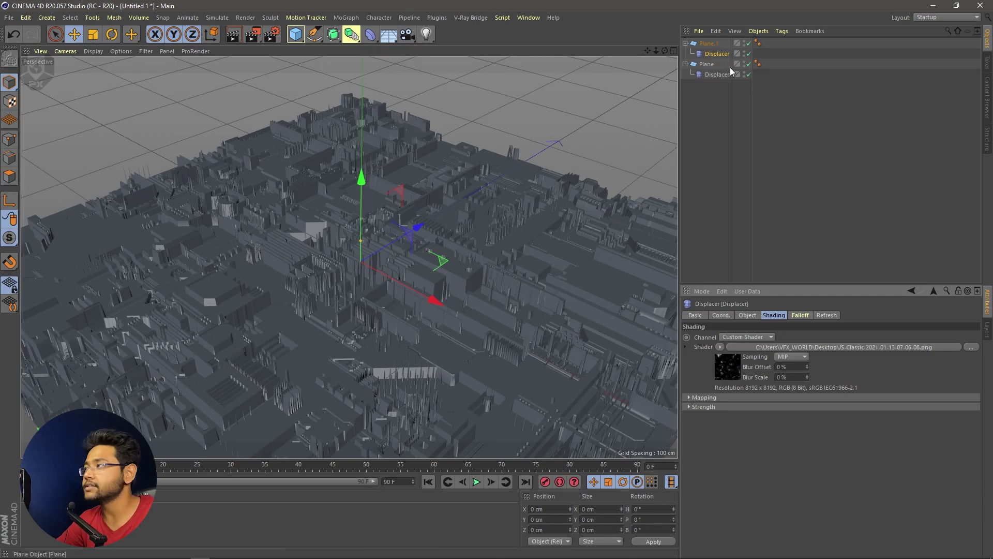
Step: Disable the original plane so only the duplicate is shown in the view
{"action": "left_click", "coordinate": [750, 64]}
{"action": "left_click_drag", "start_coordinate": [440, 387], "coordinate": [344, 390], "text": "alt"}
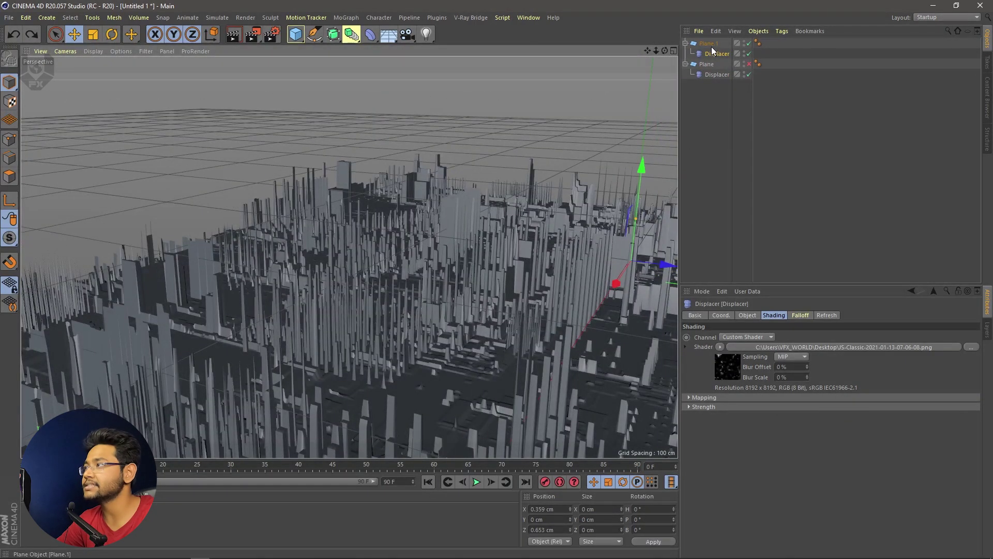
Step: Set the height of the duplicated plane's Displacer to 10 cm and re-enable the original plane
{"action": "left_click", "coordinate": [718, 52]}
{"action": "left_click", "coordinate": [745, 315]}
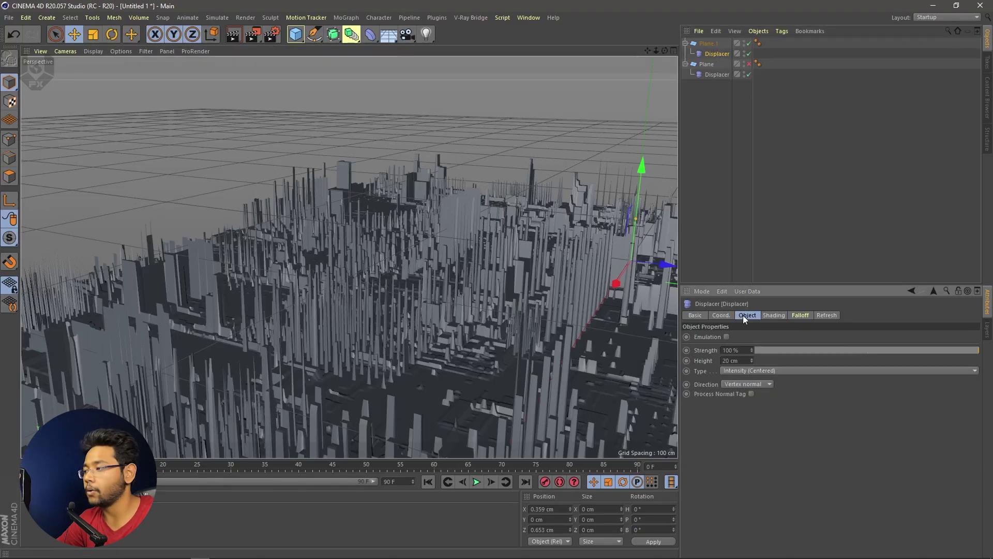
{"action": "double_click", "coordinate": [737, 360]}
{"action": "type", "text": "10"}
{"action": "key", "text": "Return"}
{"action": "mouse_move", "coordinate": [352, 332]}
{"action": "left_mouse_down", "text": "alt"}
{"action": "mouse_move", "coordinate": [521, 343]}
{"action": "mouse_move", "coordinate": [362, 348]}
{"action": "mouse_move", "coordinate": [440, 341]}
{"action": "mouse_move", "coordinate": [455, 362]}
{"action": "left_mouse_up", "text": "alt"}
{"action": "left_click", "coordinate": [748, 63]}
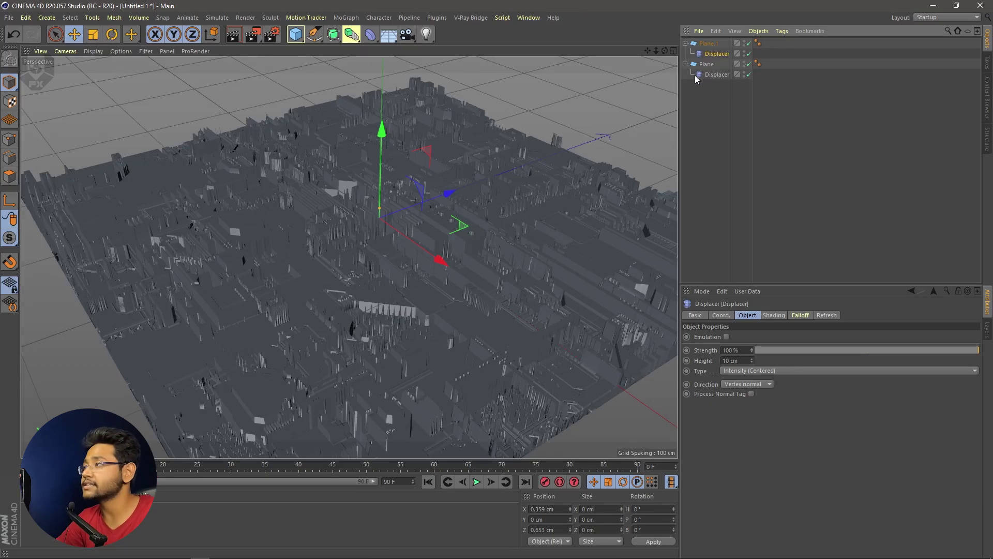
{"action": "left_click", "coordinate": [707, 64]}
{"action": "left_click", "coordinate": [4, 16]}
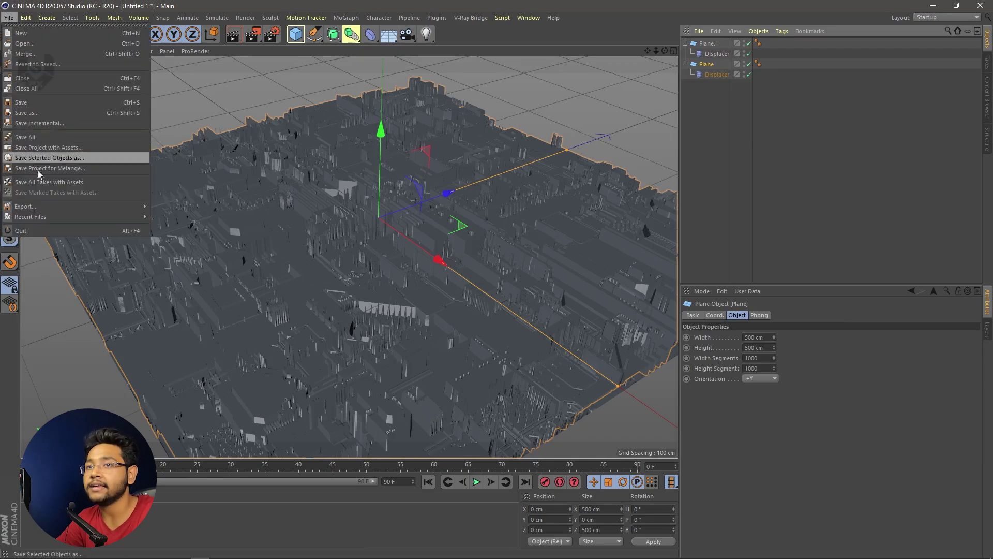
{"action": "mouse_move", "coordinate": [41, 205]}
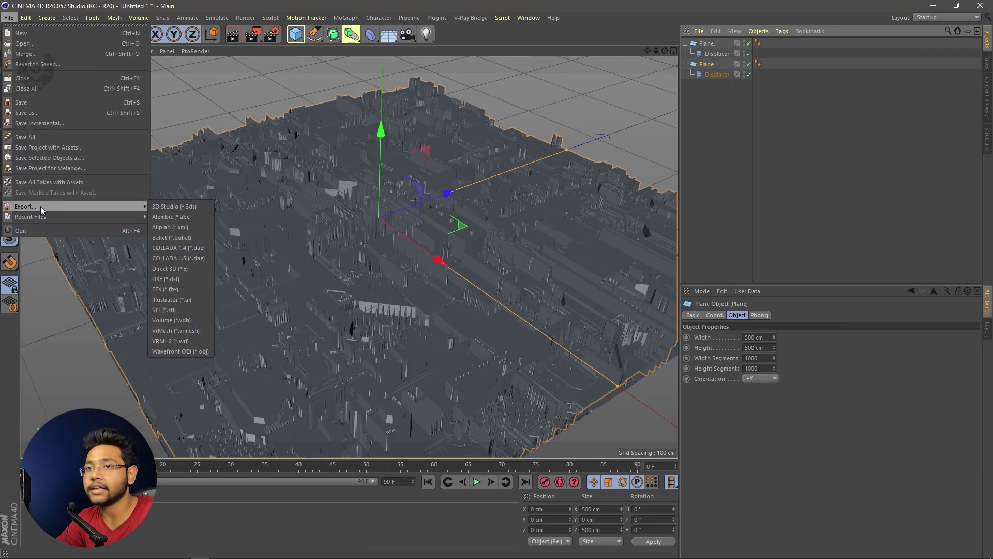
{"action": "left_click", "coordinate": [192, 354]}
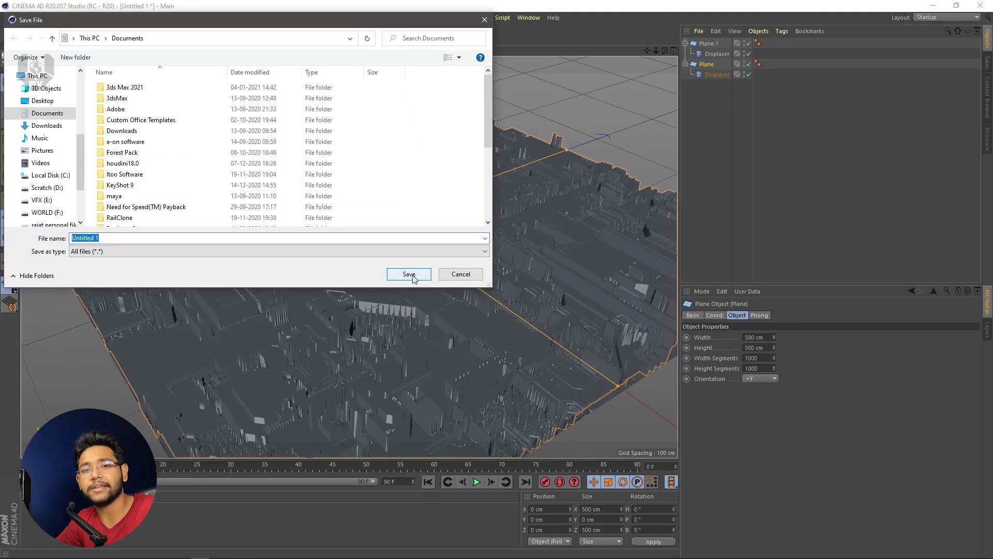
{"action": "left_click", "coordinate": [472, 275]}
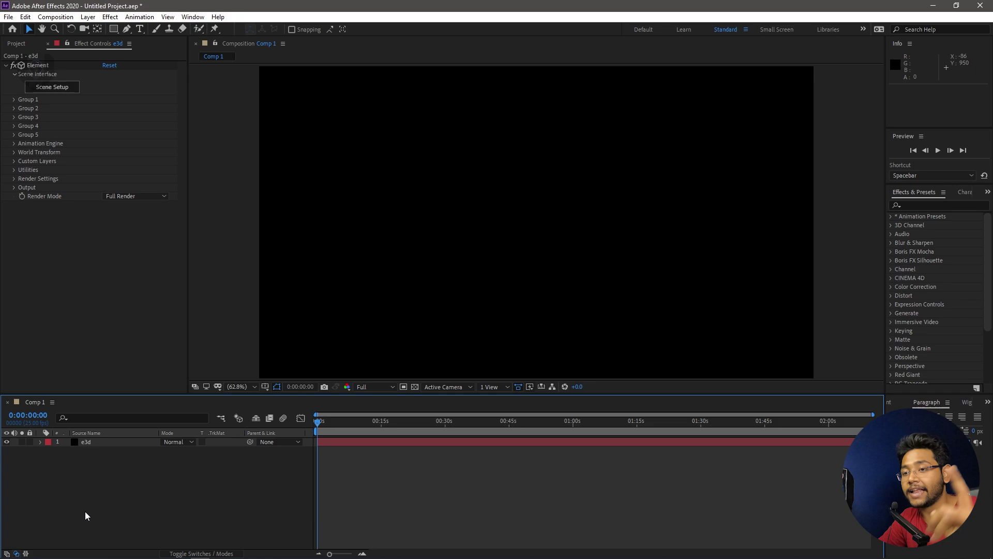
Step: In After Effects, open the Element Scene Setup of the e3d layer and import Untitled 1 from the Documents folder with the default import preferences
{"action": "left_click", "coordinate": [93, 442]}
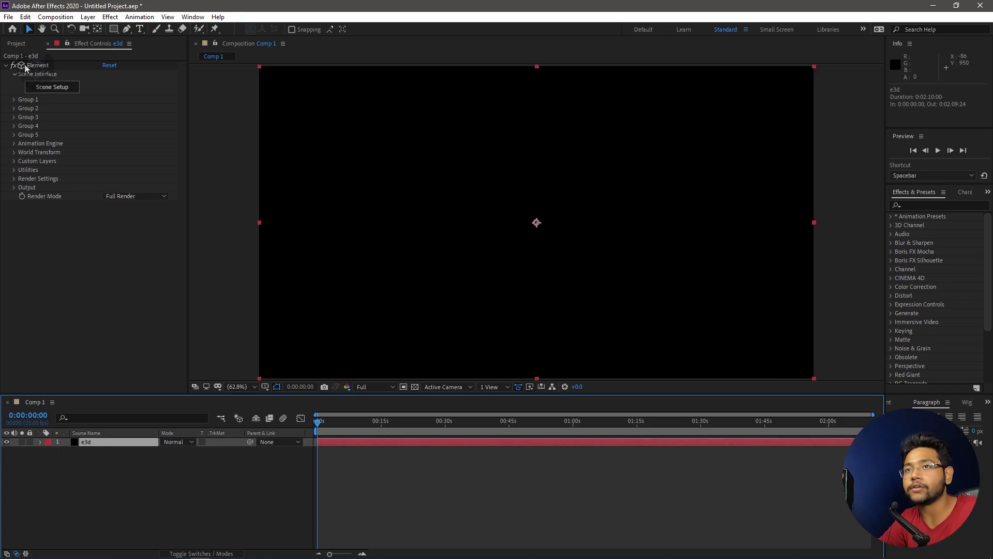
{"action": "left_click", "coordinate": [47, 89]}
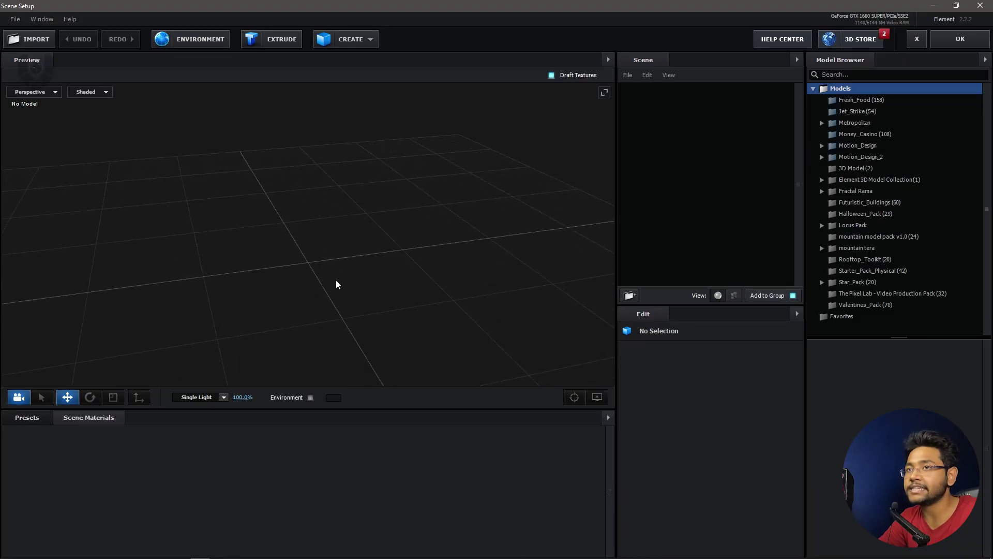
{"action": "left_click", "coordinate": [36, 40]}
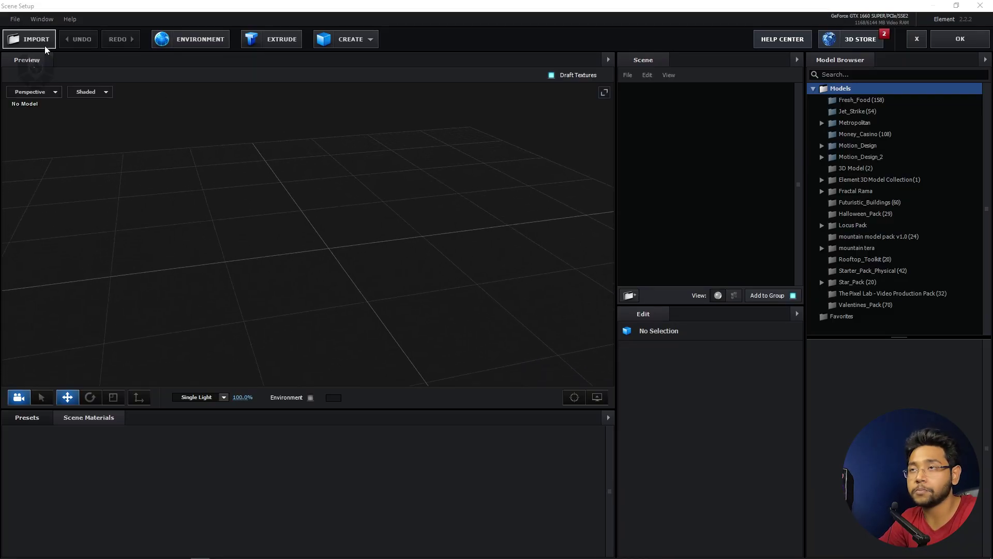
{"action": "left_click", "coordinate": [120, 25]}
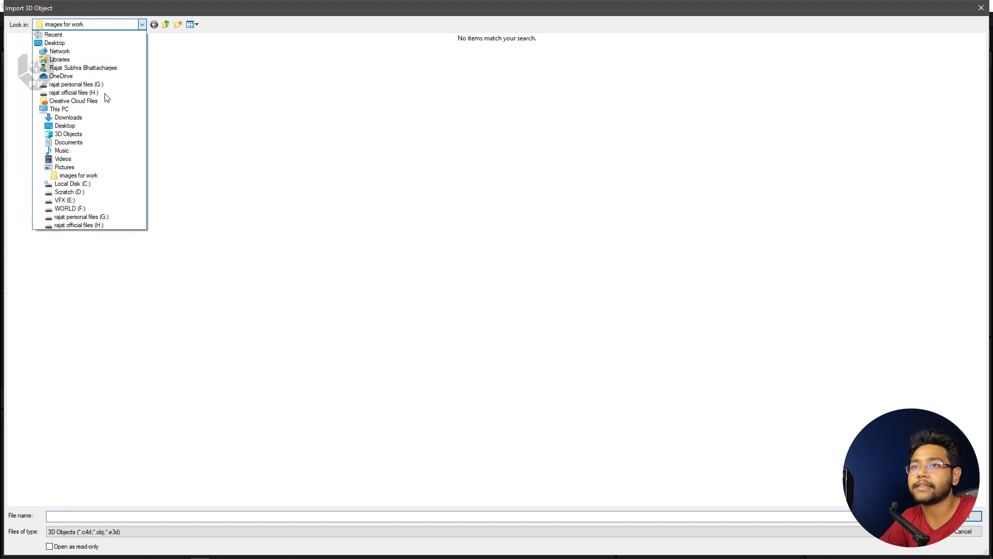
{"action": "left_click", "coordinate": [97, 144]}
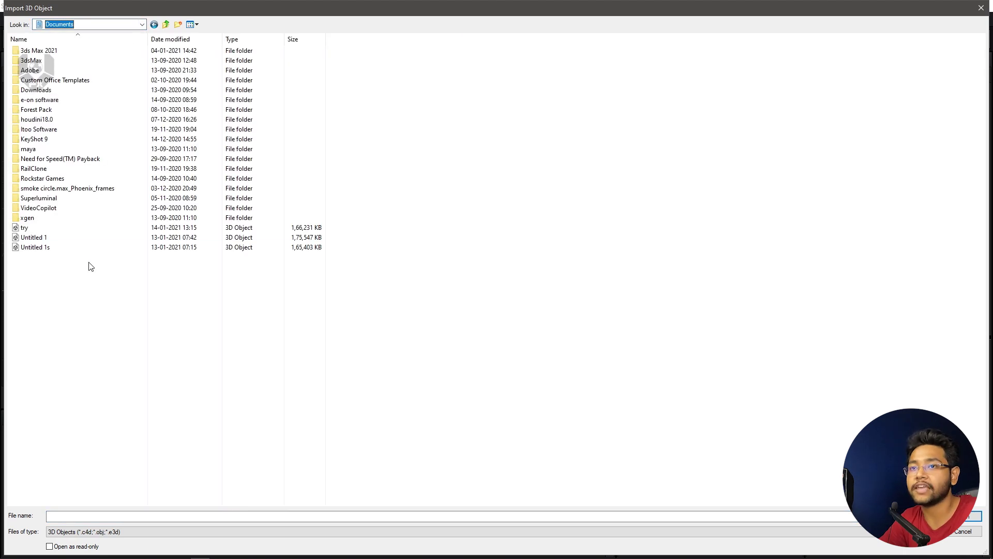
{"action": "left_click", "coordinate": [41, 241]}
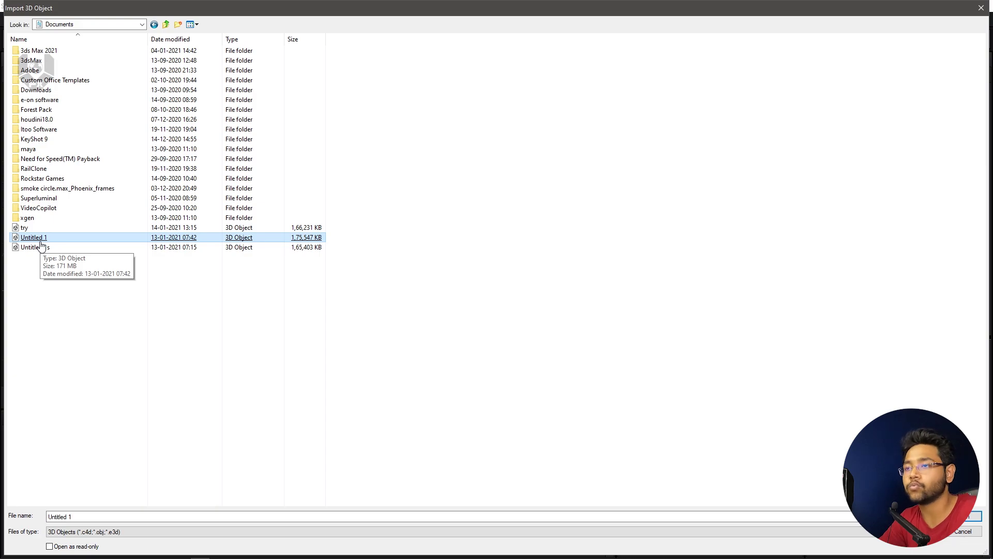
{"action": "double_click", "coordinate": [42, 241]}
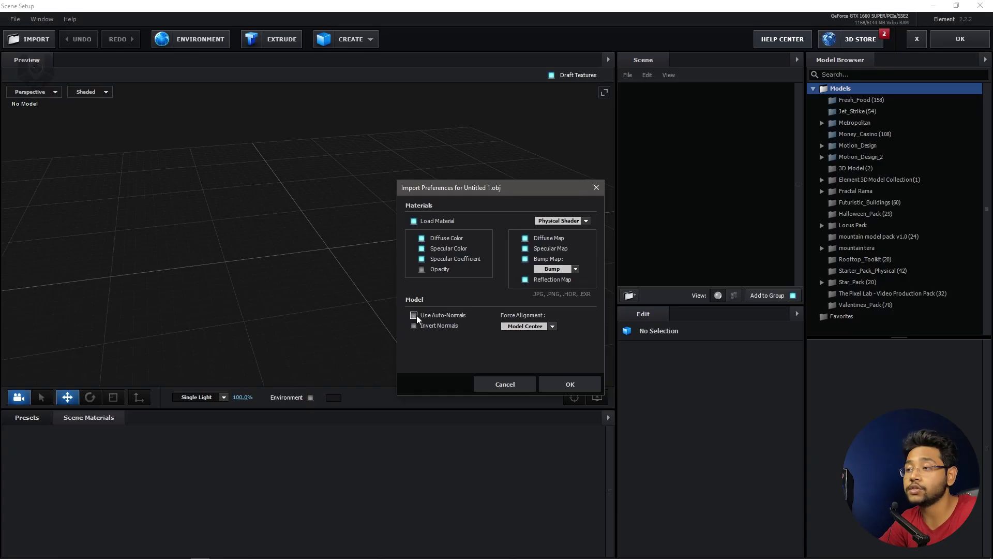
{"action": "left_click", "coordinate": [570, 384]}
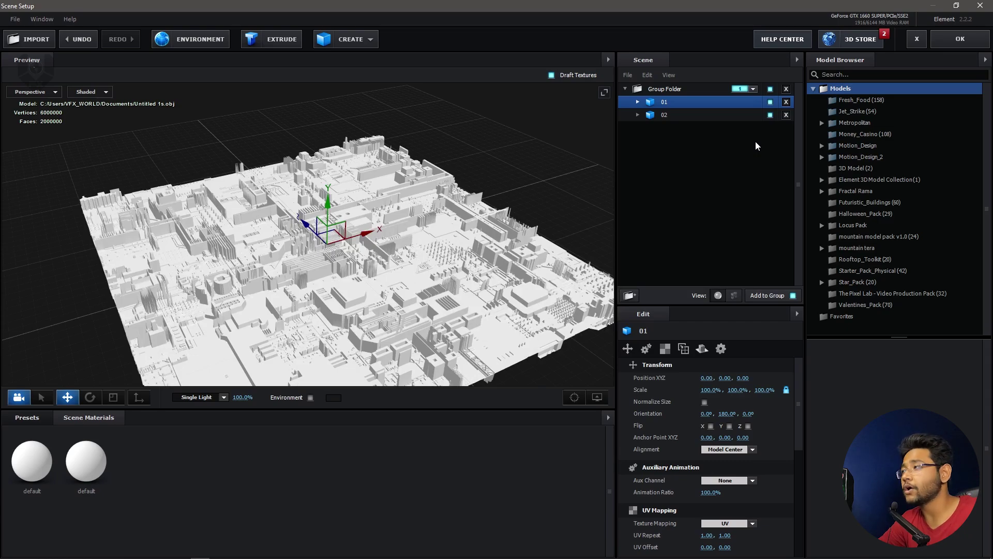
Step: Show models 01 and 02 one at a time to inspect each displaced surface separately
{"action": "left_click", "coordinate": [771, 115]}
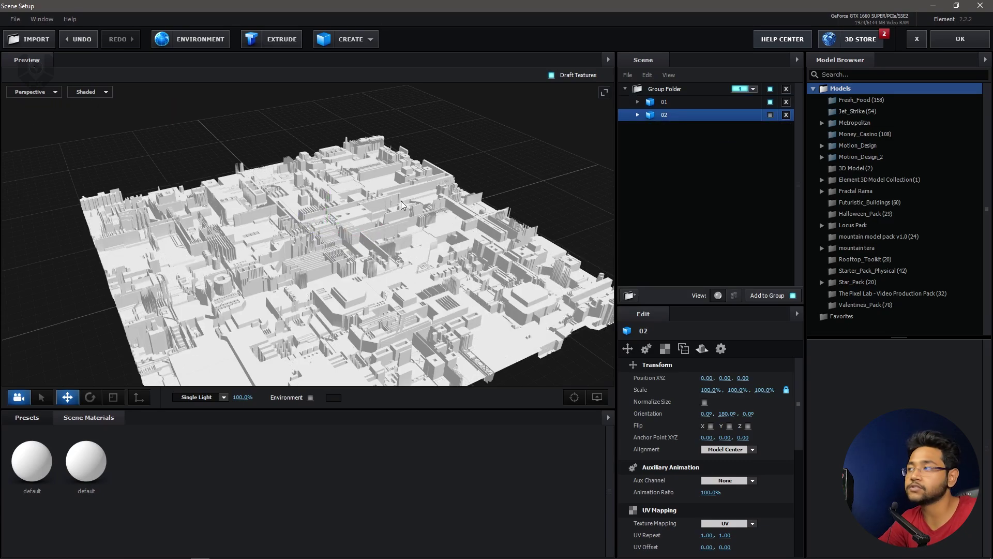
{"action": "left_click", "coordinate": [770, 102]}
{"action": "left_click", "coordinate": [771, 114]}
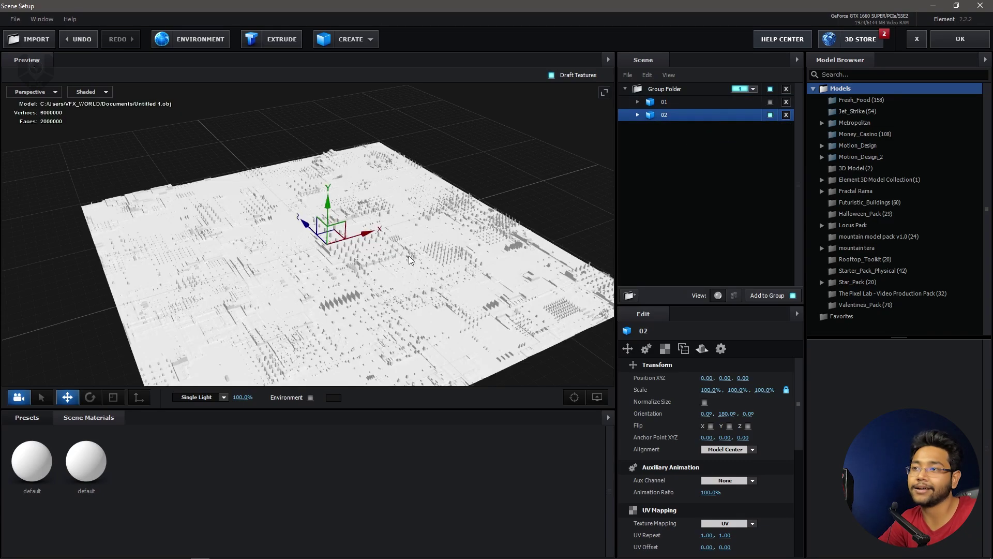
{"action": "left_click_drag", "start_coordinate": [380, 280], "coordinate": [359, 304]}
{"action": "scroll", "coordinate": [365, 277], "scroll_direction": "up", "scroll_amount": 3}
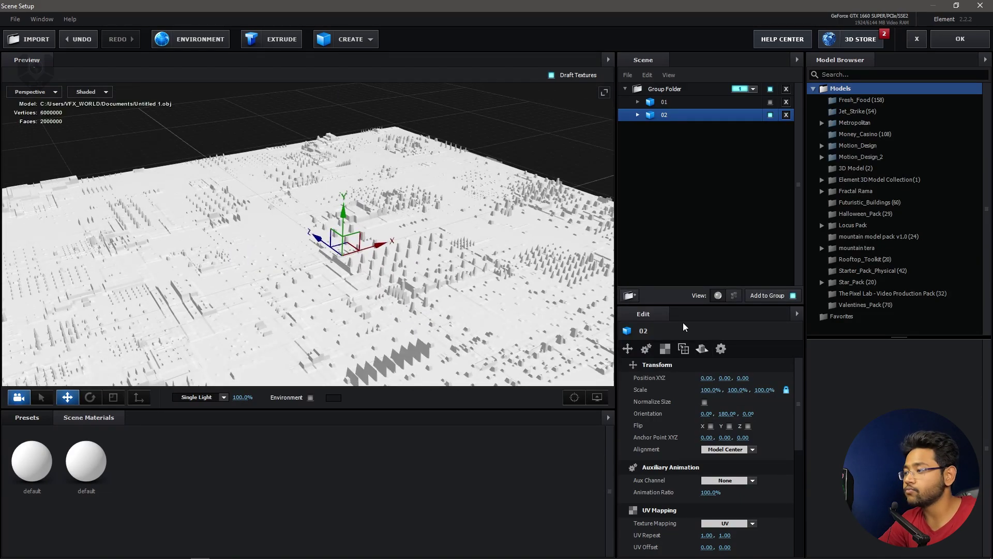
Step: Turn on size normalization for model 02
{"action": "left_click", "coordinate": [704, 402]}
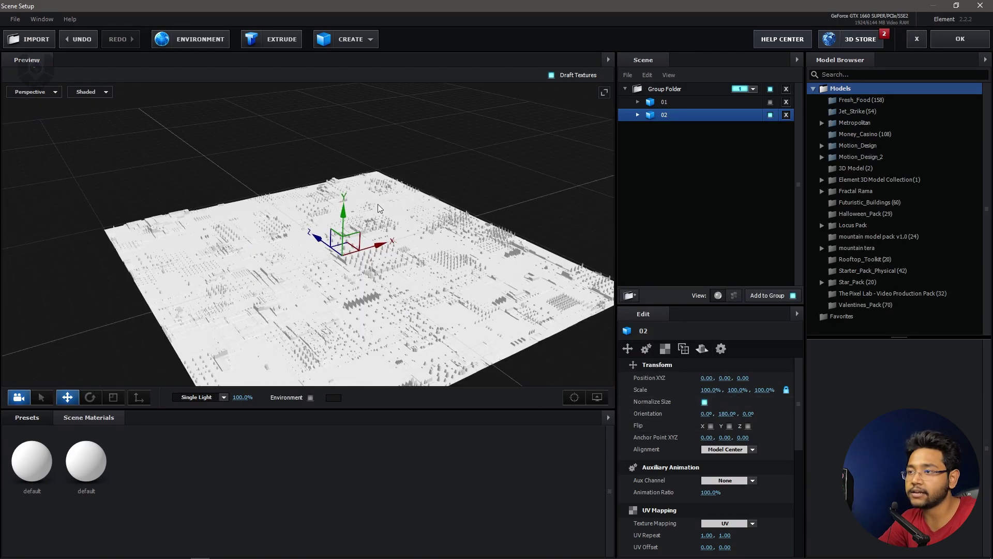
{"action": "scroll", "coordinate": [672, 429], "scroll_direction": "down", "scroll_amount": 6}
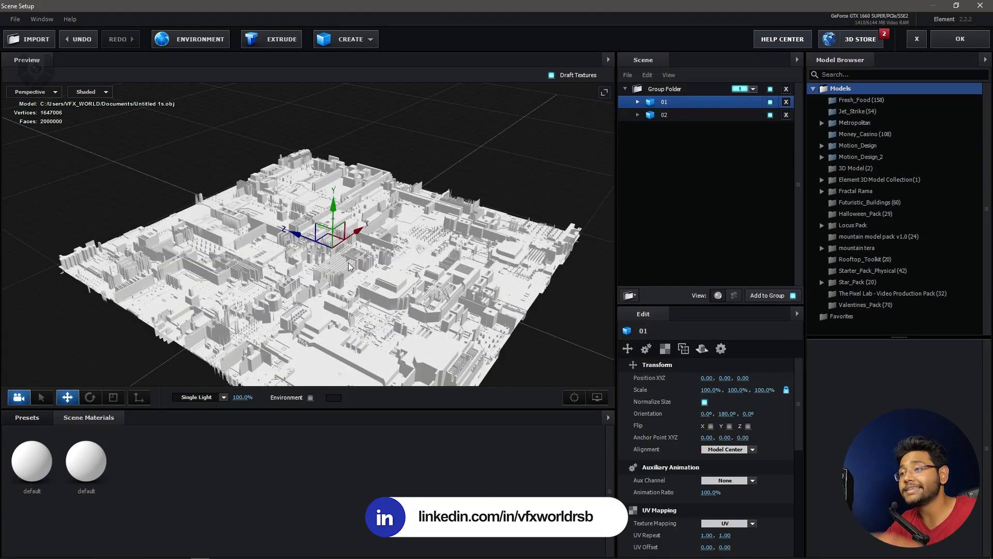
{"action": "scroll", "coordinate": [348, 267], "scroll_direction": "up", "scroll_amount": 5}
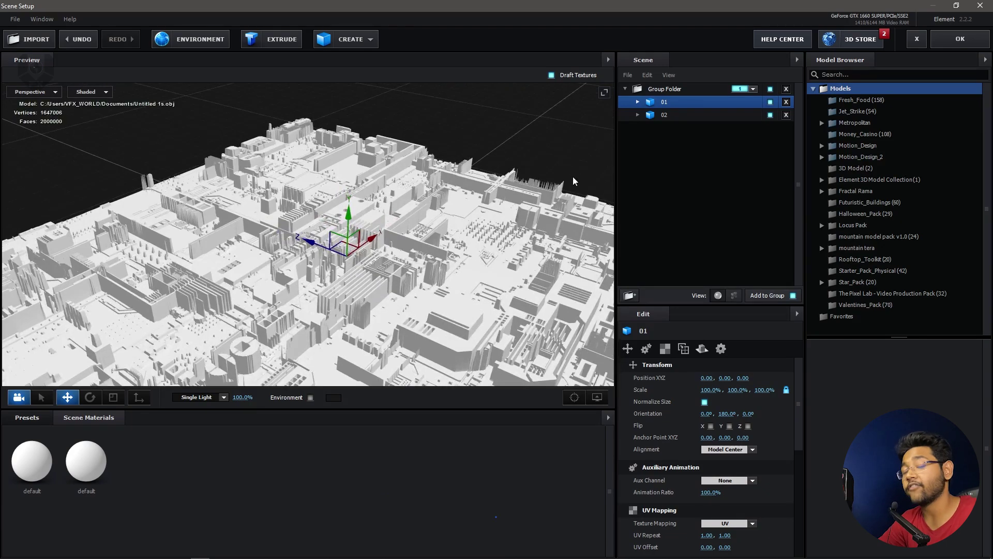
Step: Apply the Physical preset materials Black_Gloss to model 01 and Gold to model 02
{"action": "left_click", "coordinate": [27, 417]}
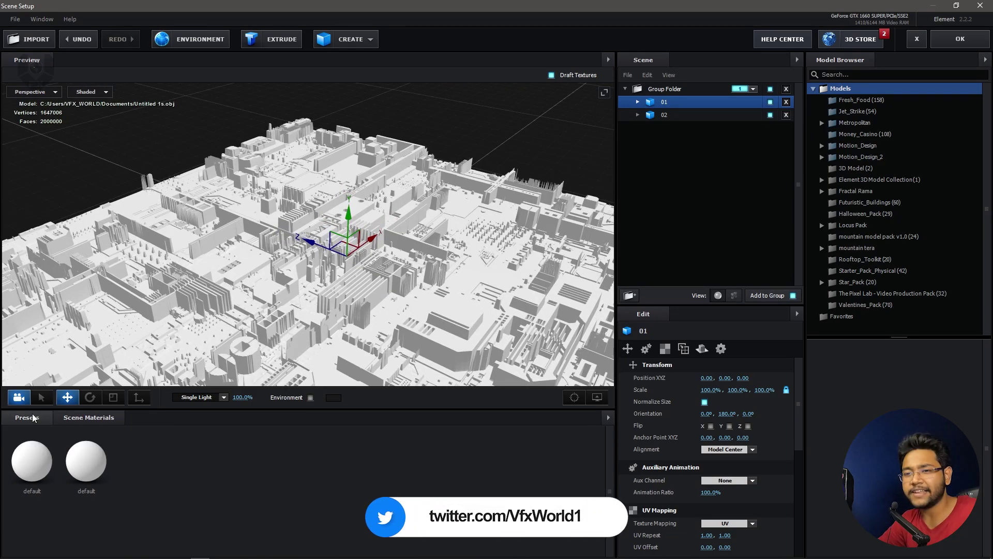
{"action": "left_click", "coordinate": [45, 499]}
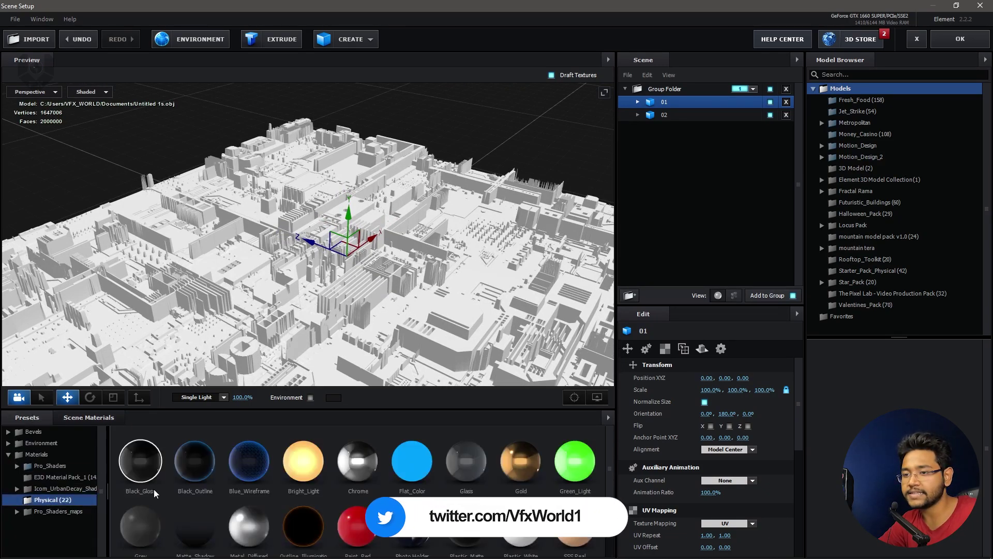
{"action": "left_click_drag", "start_coordinate": [144, 468], "coordinate": [723, 101]}
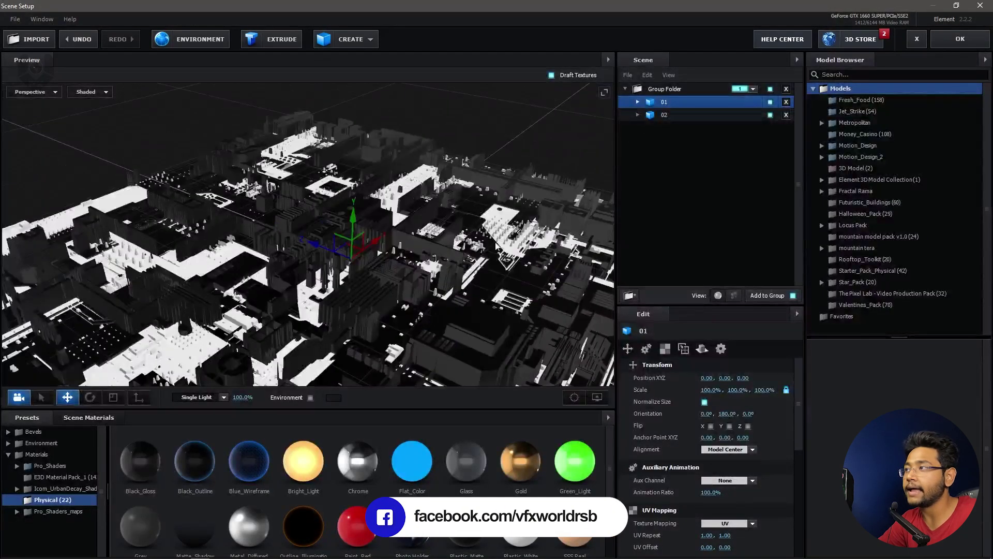
{"action": "left_click", "coordinate": [672, 115]}
{"action": "left_click_drag", "start_coordinate": [521, 461], "coordinate": [680, 118]}
Step: Lower model 02 along the vertical axis to a Y position of about -0.04
{"action": "scroll", "coordinate": [353, 324], "scroll_direction": "up", "scroll_amount": 3}
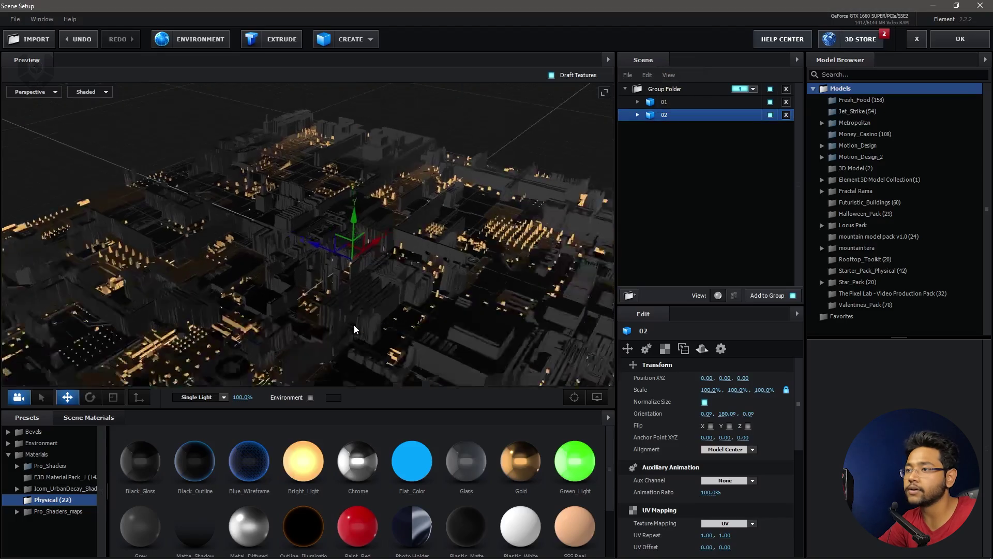
{"action": "left_click_drag", "start_coordinate": [354, 328], "coordinate": [396, 278]}
{"action": "left_click_drag", "start_coordinate": [400, 241], "coordinate": [345, 206]}
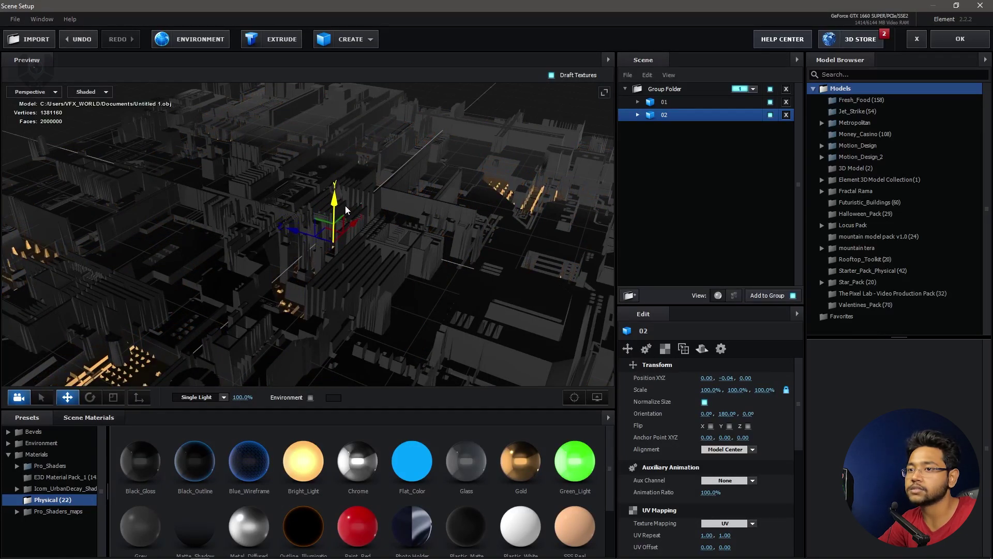
Step: Set the glossiness of model 01's Black_Gloss material to 54% and its reflectivity intensity to 5%
{"action": "scroll", "coordinate": [300, 246], "scroll_direction": "down", "scroll_amount": 3}
{"action": "left_click_drag", "start_coordinate": [300, 247], "coordinate": [393, 217]}
{"action": "left_click", "coordinate": [664, 102]}
{"action": "left_click", "coordinate": [638, 102]}
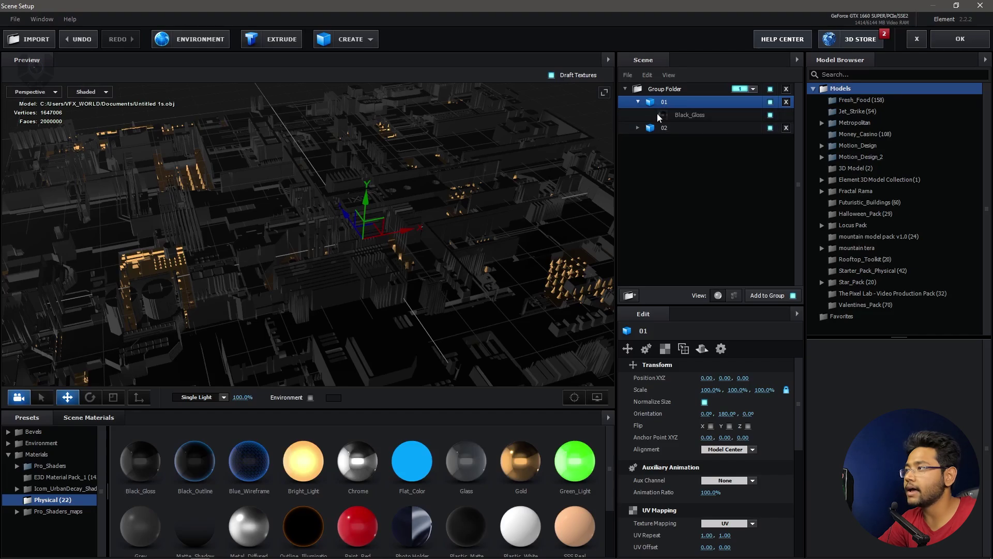
{"action": "left_click", "coordinate": [667, 114]}
{"action": "left_click_drag", "start_coordinate": [709, 439], "coordinate": [686, 441]}
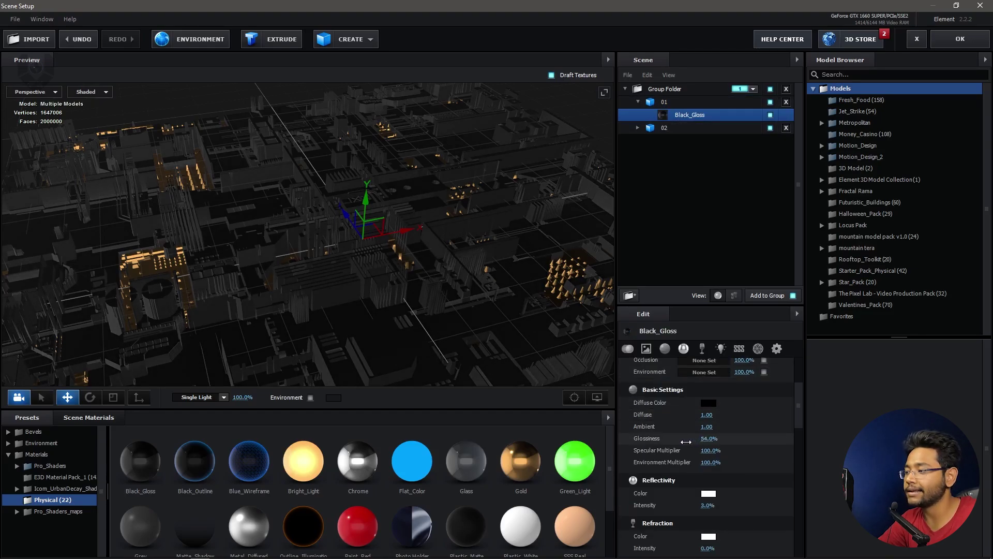
{"action": "left_click_drag", "start_coordinate": [707, 505], "coordinate": [713, 505]}
Step: Create a cylinder at the centre of the city surface and reduce its radius to nearly zero to form a thin vertical pole
{"action": "left_click_drag", "start_coordinate": [411, 355], "coordinate": [408, 330]}
{"action": "scroll", "coordinate": [434, 327], "scroll_direction": "down", "scroll_amount": 5}
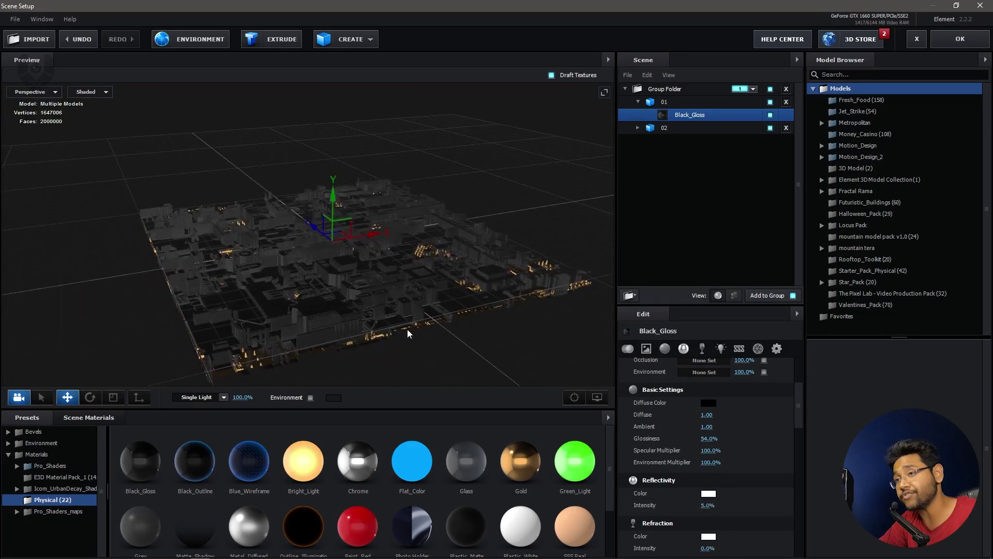
{"action": "left_click", "coordinate": [376, 45]}
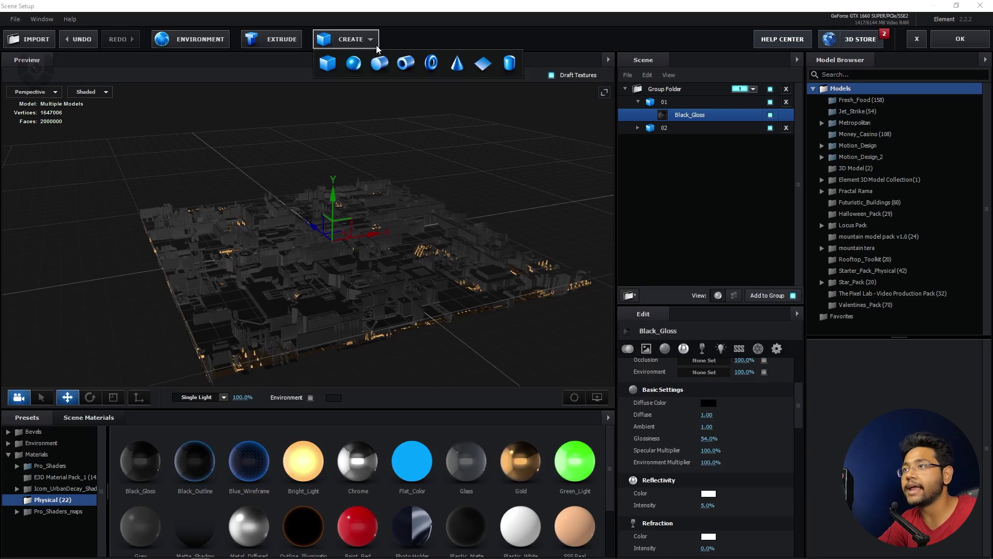
{"action": "left_click", "coordinate": [377, 60]}
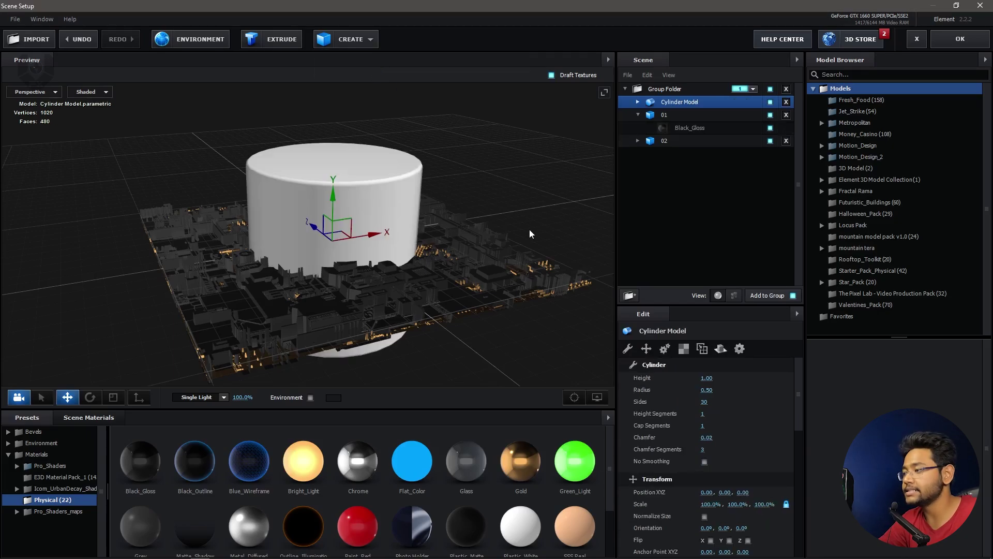
{"action": "left_click", "coordinate": [706, 391]}
{"action": "type", "text": "6"}
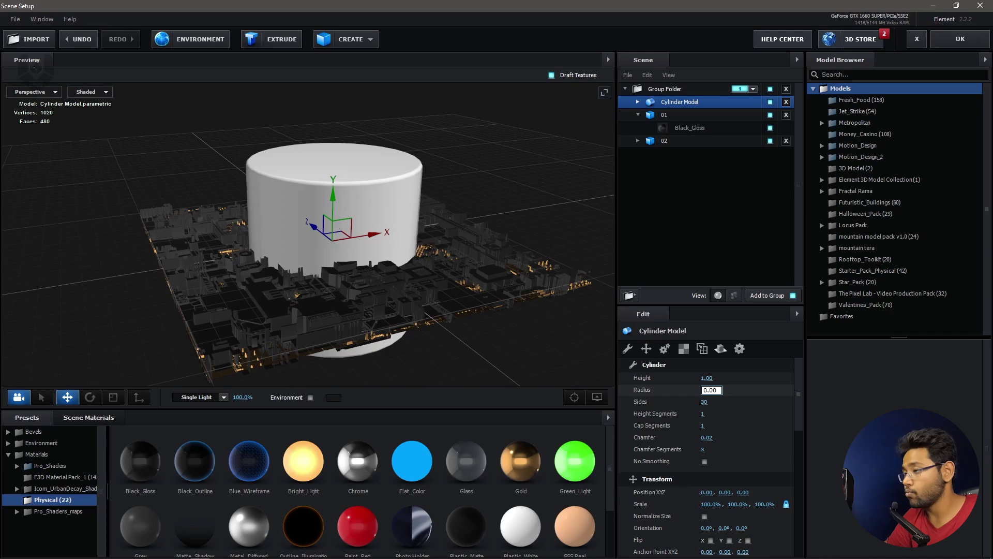
{"action": "key", "text": "Return"}
{"action": "left_click_drag", "start_coordinate": [351, 238], "coordinate": [361, 274]}
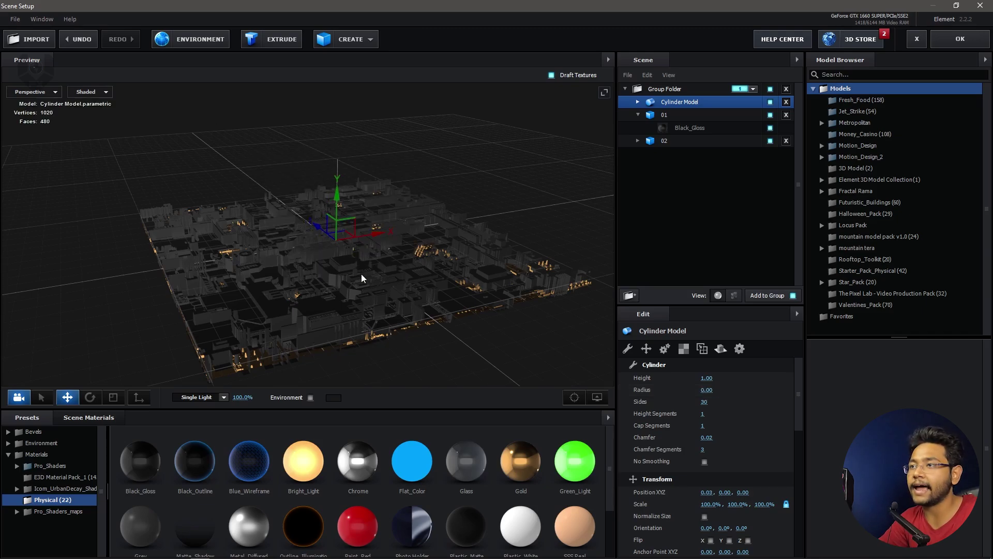
{"action": "key", "text": "ctrl+z"}
Step: Fine-tune the radius of the thin vertical cylinder in the middle of the city
{"action": "scroll", "coordinate": [359, 169], "scroll_direction": "up", "scroll_amount": 5}
{"action": "middle_click_drag", "start_coordinate": [390, 121], "coordinate": [355, 281]}
{"action": "left_click_drag", "start_coordinate": [355, 281], "coordinate": [363, 299]}
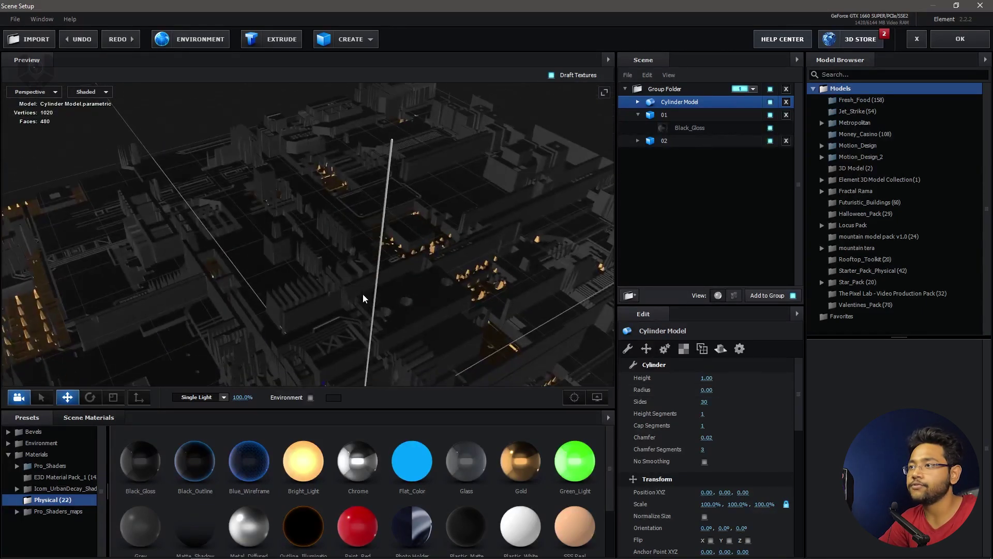
{"action": "left_click", "coordinate": [707, 390]}
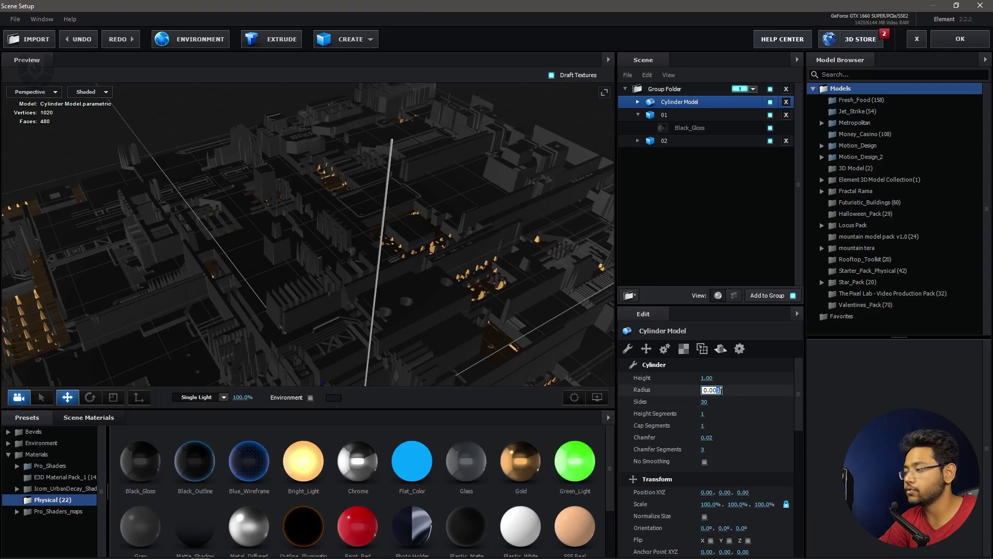
{"action": "type", "text": "2"}
{"action": "key", "text": "Return"}
{"action": "scroll", "coordinate": [408, 228], "scroll_direction": "down", "scroll_amount": 5}
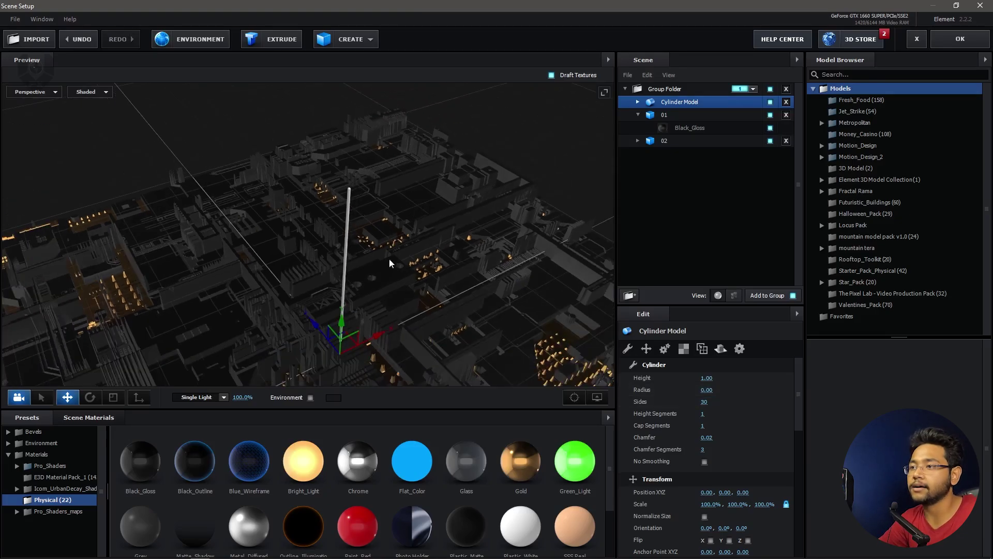
Step: Rotate the thin cylinder to 270° about X so it lies flat, and raise it to a Y position of 0.03
{"action": "scroll", "coordinate": [388, 263], "scroll_direction": "up", "scroll_amount": 3}
{"action": "left_click_drag", "start_coordinate": [384, 269], "coordinate": [403, 262]}
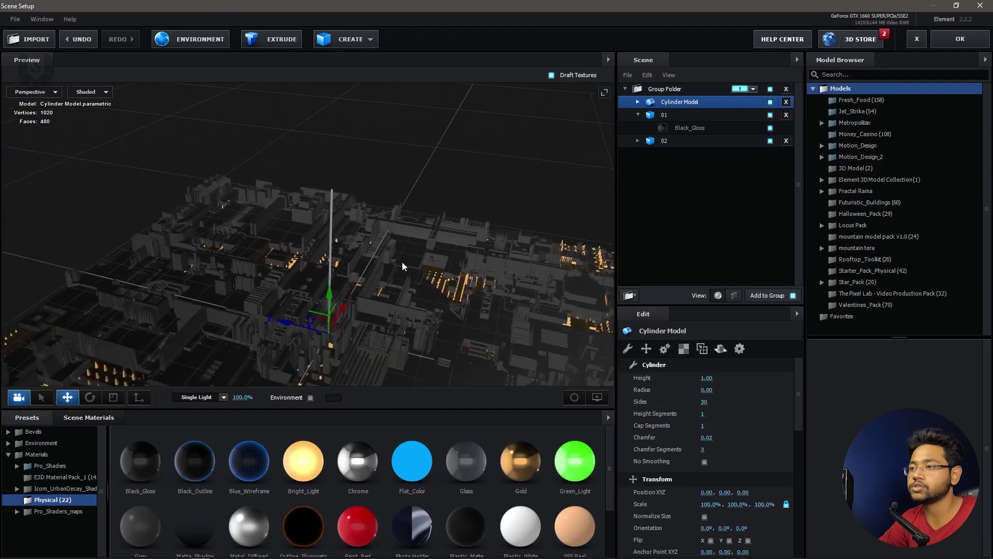
{"action": "key", "text": "e"}
{"action": "left_click_drag", "start_coordinate": [355, 286], "coordinate": [442, 317]}
{"action": "key", "text": "w"}
{"action": "middle_click_drag", "start_coordinate": [384, 283], "coordinate": [400, 227]}
{"action": "left_click_drag", "start_coordinate": [350, 241], "coordinate": [349, 236]}
Step: Stretch the flat cylinder along its length to a Y scale of about 202.9% so it spans the city
{"action": "key", "text": "e"}
{"action": "key", "text": "r"}
{"action": "left_click_drag", "start_coordinate": [398, 283], "coordinate": [531, 305]}
{"action": "left_click_drag", "start_coordinate": [600, 314], "coordinate": [582, 310]}
{"action": "scroll", "coordinate": [350, 317], "scroll_direction": "down", "scroll_amount": 5}
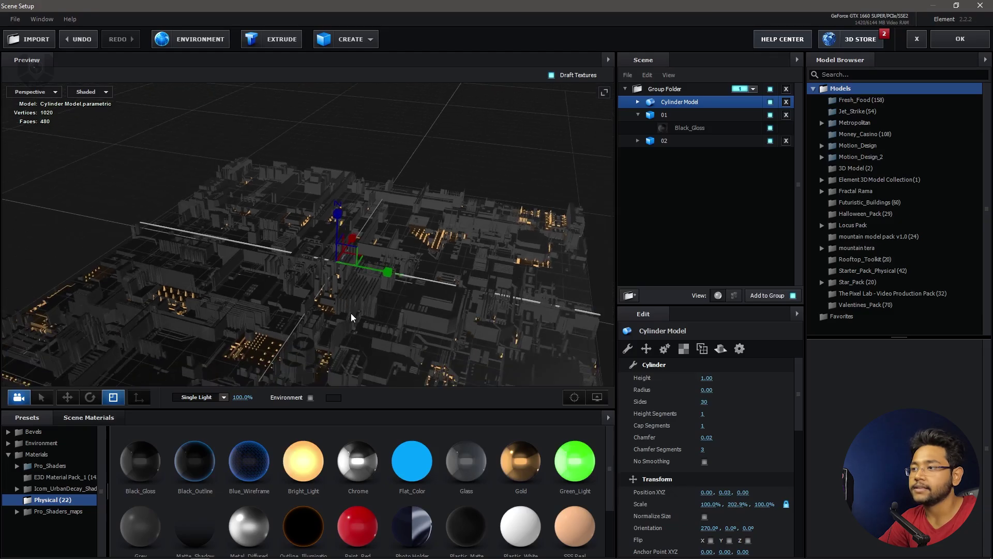
Step: Duplicate the long cylinder into four parallel copies placed closely side by side along the X axis
{"action": "left_click_drag", "start_coordinate": [337, 317], "coordinate": [290, 317]}
{"action": "scroll", "coordinate": [320, 313], "scroll_direction": "up", "scroll_amount": 4}
{"action": "scroll", "coordinate": [321, 310], "scroll_direction": "up", "scroll_amount": 5}
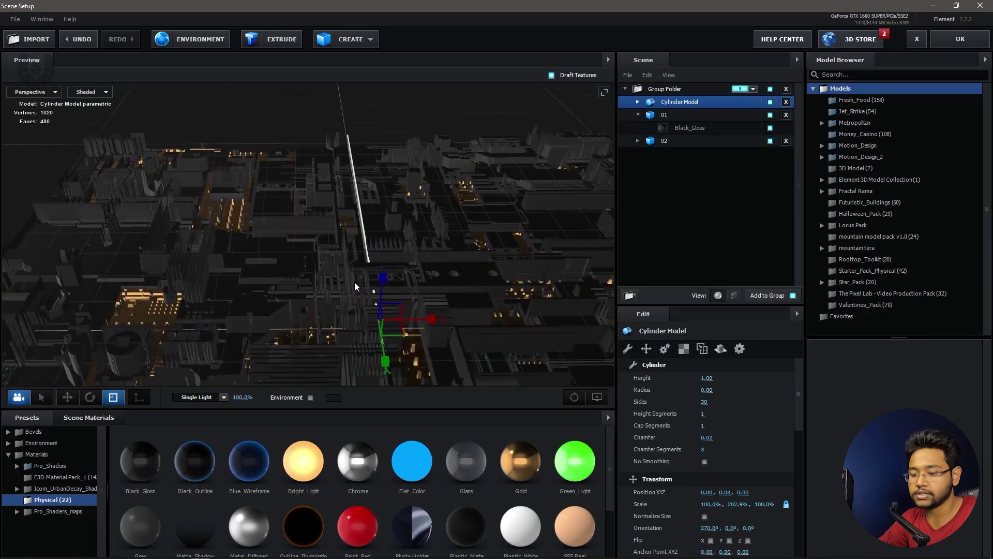
{"action": "key", "text": "w"}
{"action": "left_click_drag", "start_coordinate": [407, 320], "coordinate": [421, 324], "text": "alt"}
{"action": "key", "text": "ctrl+d"}
{"action": "key", "text": "ctrl+d"}
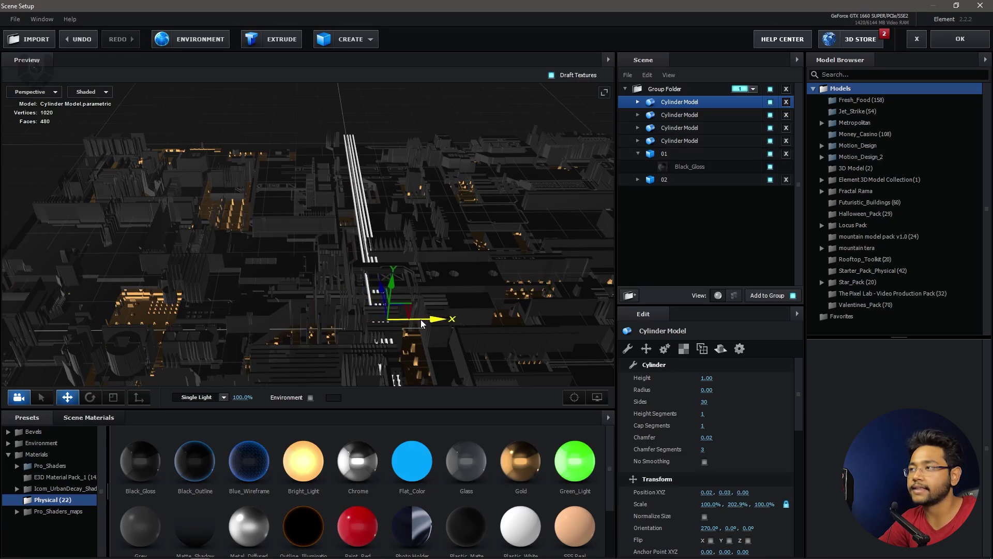
Step: Put the four cylinder models into their own group folder and collapse model 01's material list
{"action": "left_click", "coordinate": [691, 141], "text": "ctrl"}
{"action": "left_click", "coordinate": [694, 115], "text": "ctrl"}
{"action": "left_click", "coordinate": [691, 128], "text": "ctrl"}
{"action": "left_click_drag", "start_coordinate": [690, 127], "coordinate": [628, 298]}
{"action": "left_click", "coordinate": [641, 104]}
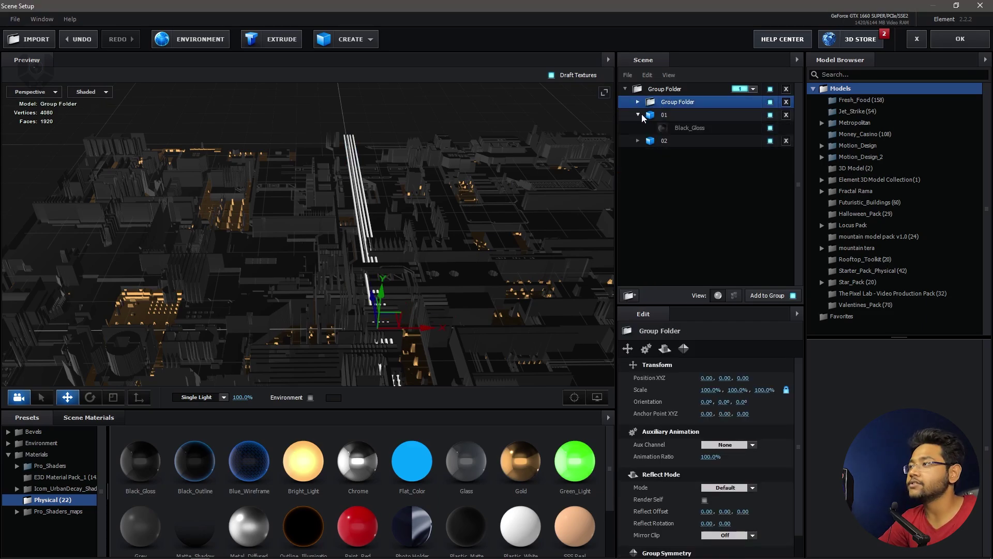
{"action": "left_click", "coordinate": [642, 114]}
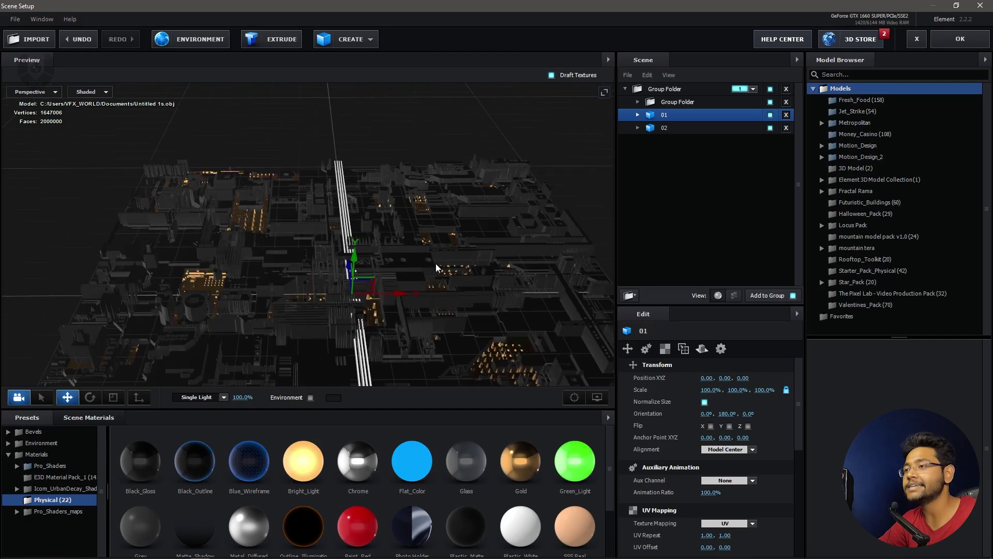
Step: Check the city with its parallel strips from another angle, and apply the scene setup to the composition
{"action": "left_click_drag", "start_coordinate": [420, 343], "coordinate": [356, 343]}
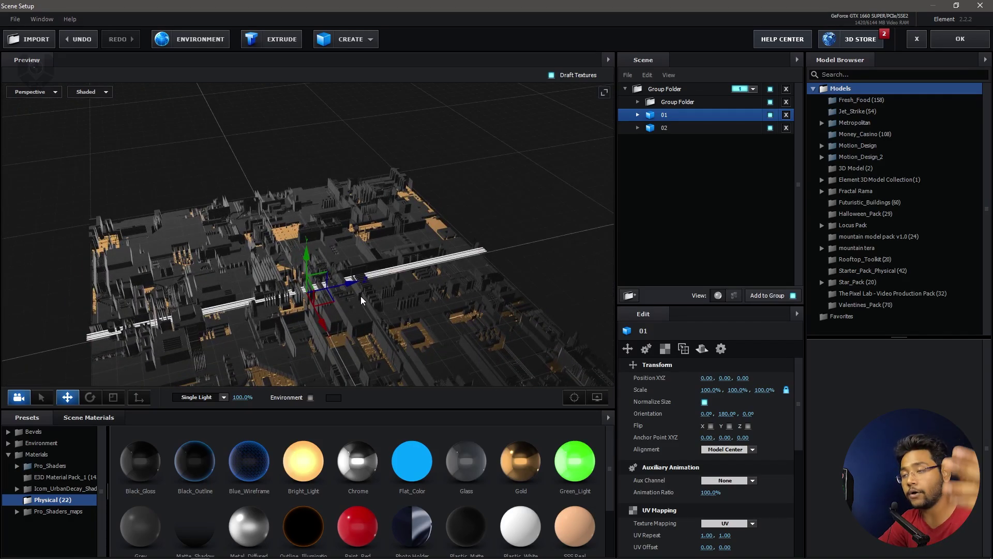
{"action": "left_click_drag", "start_coordinate": [368, 320], "coordinate": [441, 309]}
{"action": "left_click", "coordinate": [960, 39]}
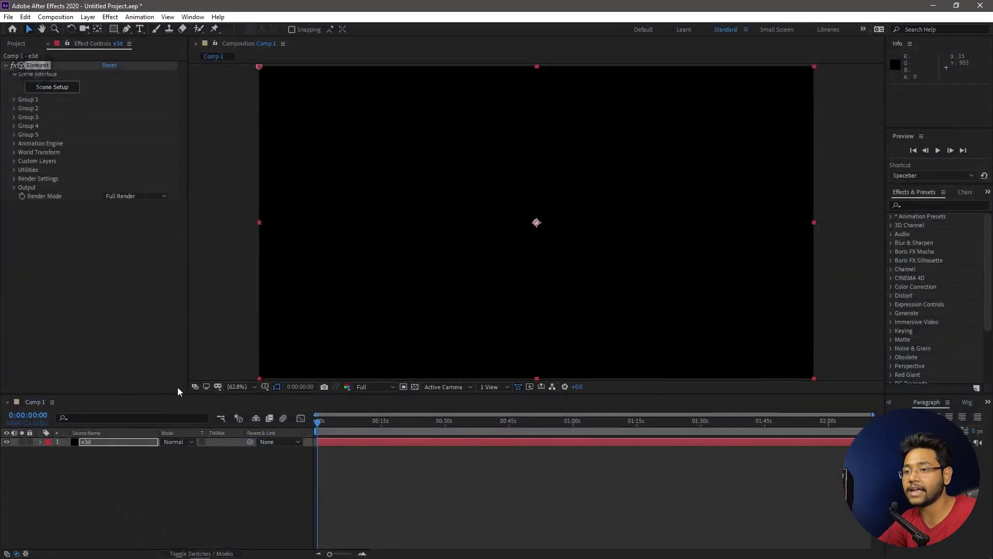
Step: Add a two-node camera with the 35mm preset to the composition
{"action": "right_click", "coordinate": [119, 496]}
{"action": "mouse_move", "coordinate": [164, 378]}
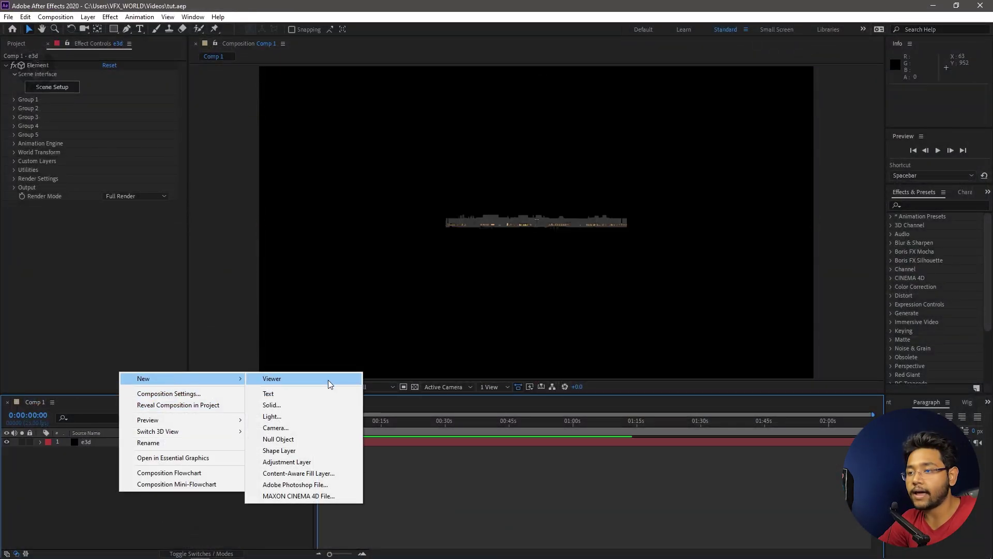
{"action": "left_click", "coordinate": [309, 427]}
{"action": "left_click", "coordinate": [894, 188]}
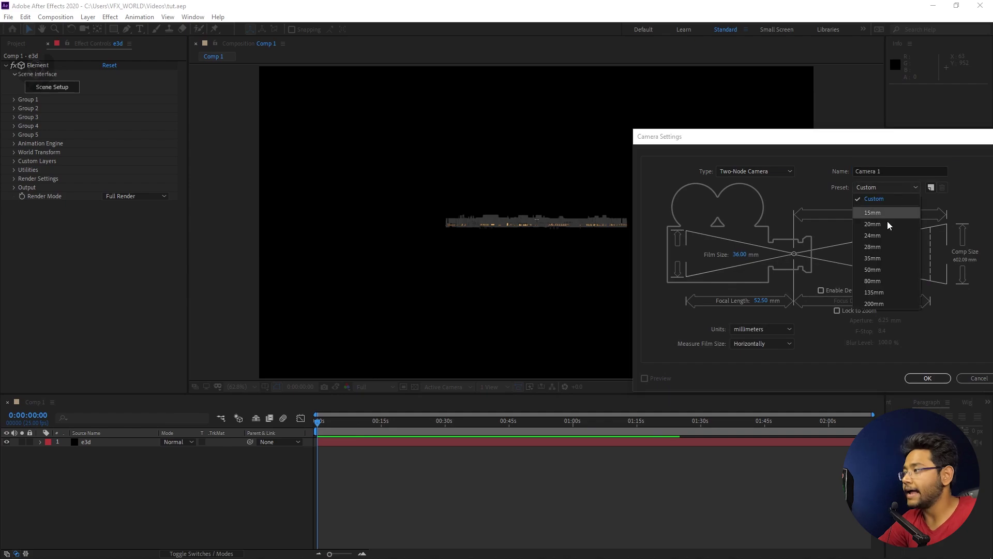
{"action": "left_click", "coordinate": [876, 258]}
{"action": "left_click", "coordinate": [927, 378]}
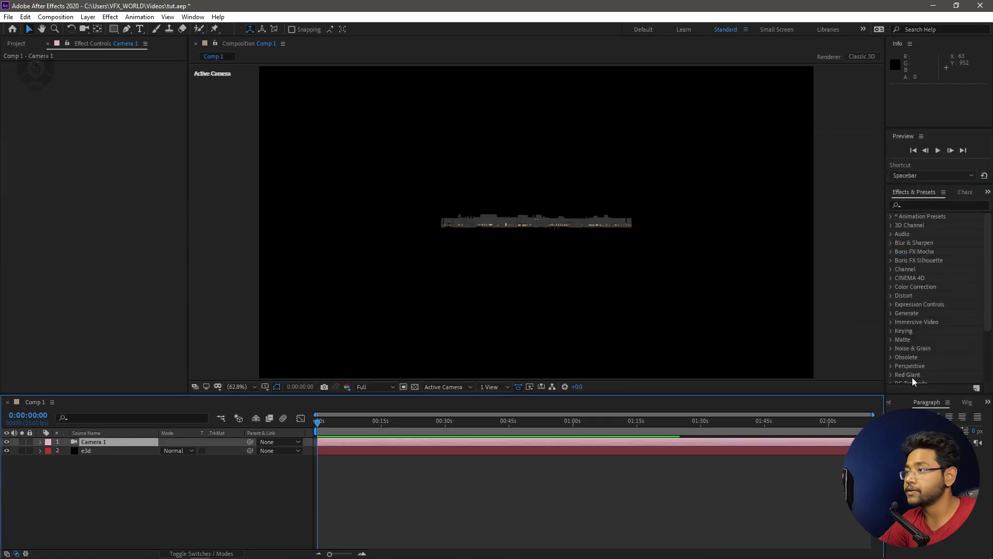
Step: Orbit the camera to a raised three-quarter view of the city and bring it closer
{"action": "left_click_drag", "start_coordinate": [346, 204], "coordinate": [676, 282]}
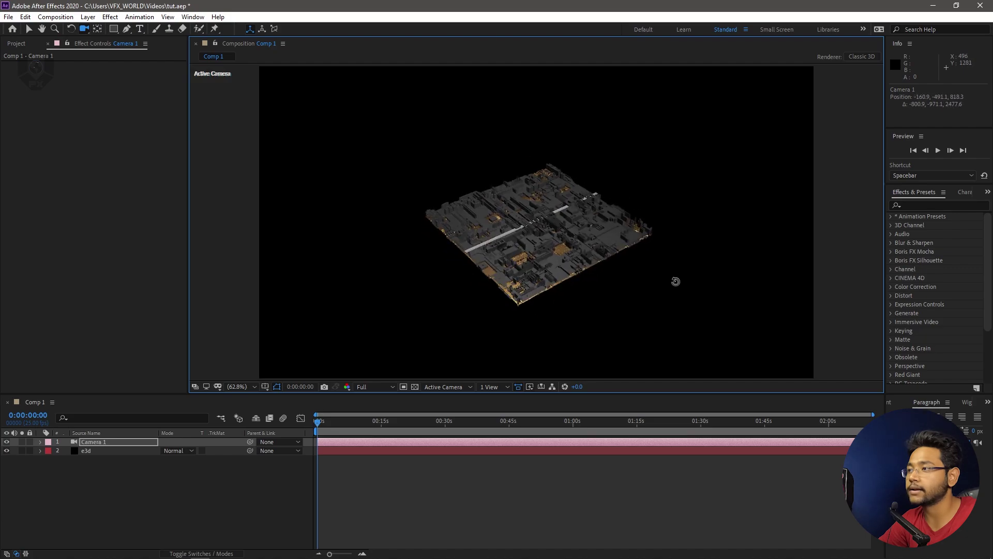
{"action": "right_click_drag", "start_coordinate": [673, 281], "coordinate": [644, 111]}
{"action": "left_click_drag", "start_coordinate": [537, 288], "coordinate": [565, 287]}
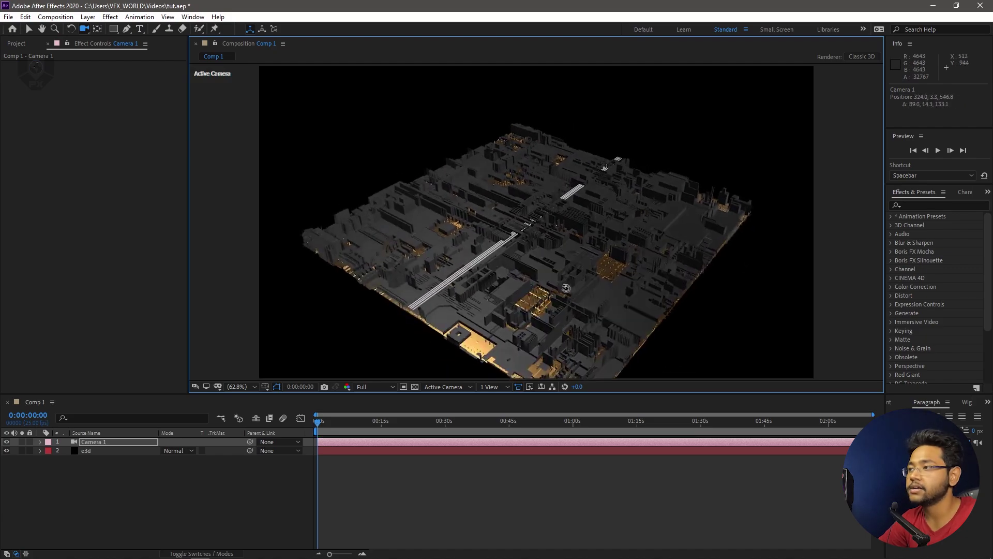
Step: Set the replicator shape of the e3d layer's Group 1 to 3D Grid
{"action": "left_click", "coordinate": [95, 450]}
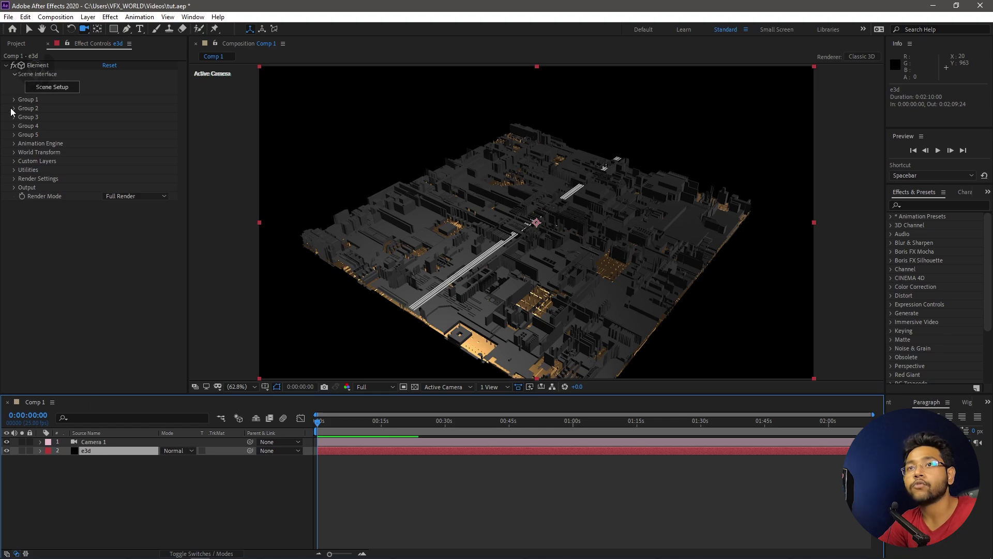
{"action": "left_click", "coordinate": [14, 100]}
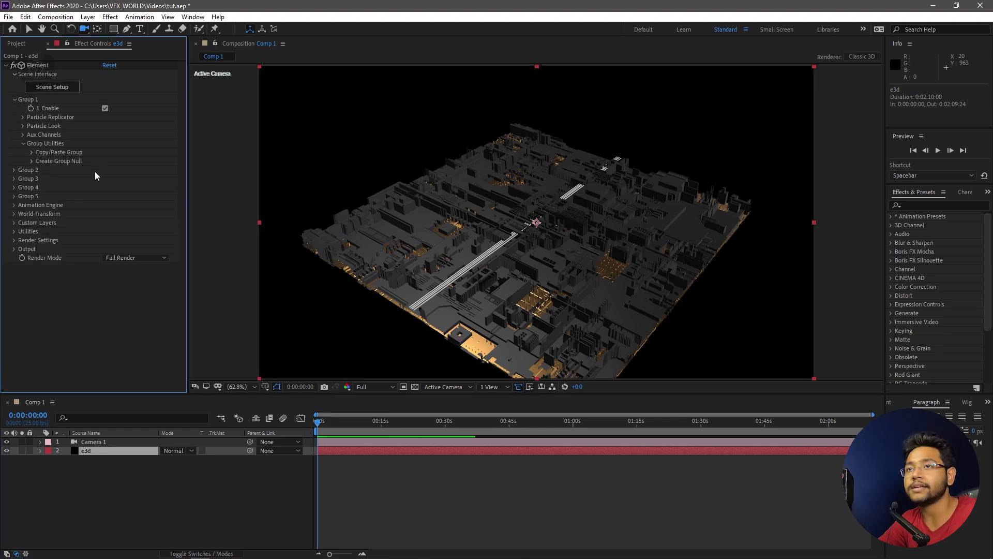
{"action": "left_click", "coordinate": [22, 117]}
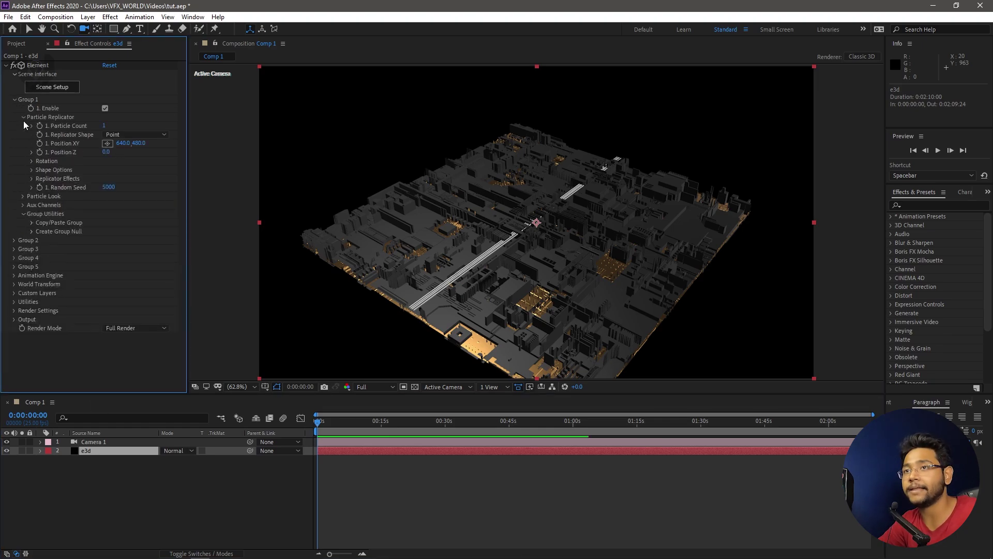
{"action": "left_click", "coordinate": [146, 135]}
{"action": "left_click", "coordinate": [142, 158]}
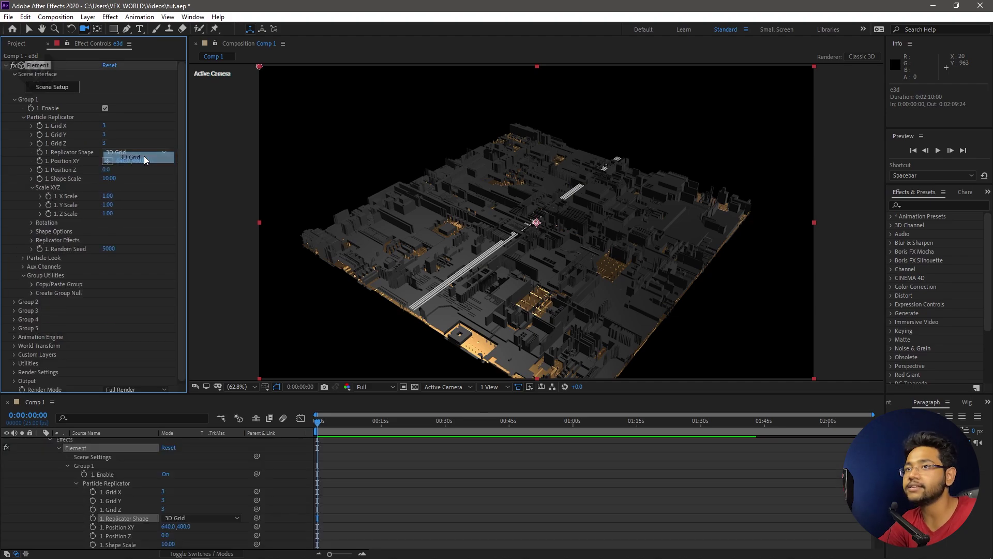
Step: Set Group 1's replicator grid to 1 in X, 1 in Y and 2 in Z
{"action": "left_click", "coordinate": [106, 126]}
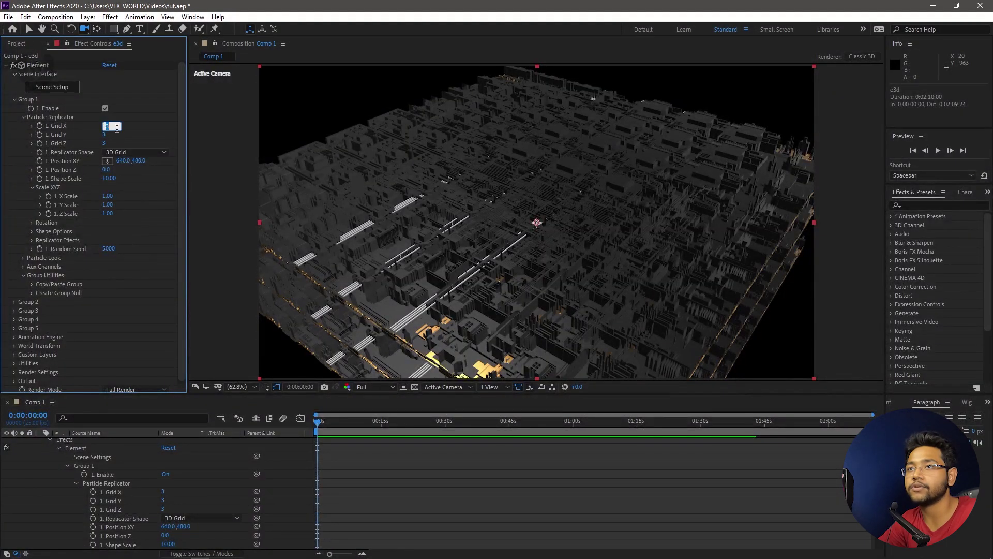
{"action": "type", "text": "1"}
{"action": "key", "text": "Return"}
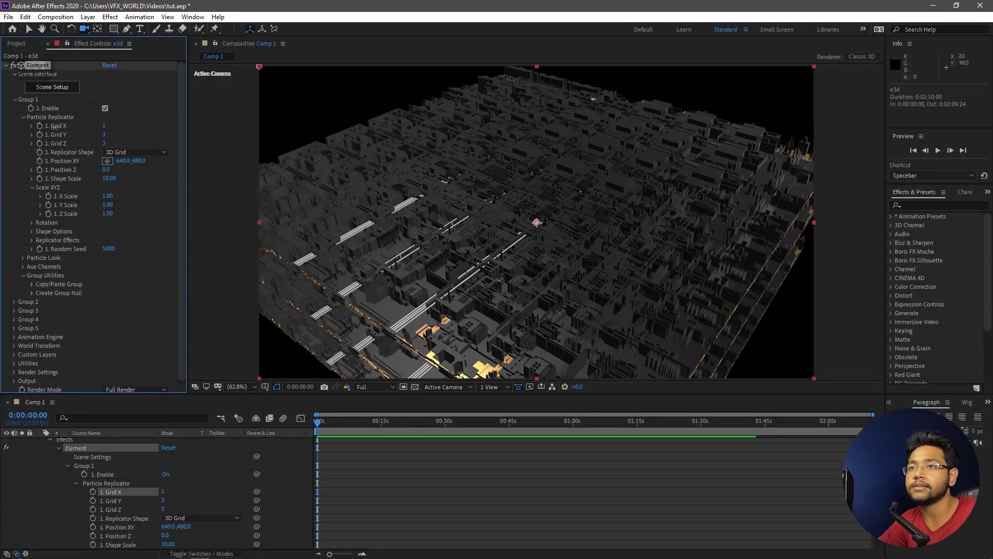
{"action": "left_click", "coordinate": [104, 134]}
{"action": "type", "text": "1"}
{"action": "key", "text": "Return"}
{"action": "left_click", "coordinate": [104, 145]}
{"action": "type", "text": "2"}
{"action": "key", "text": "Return"}
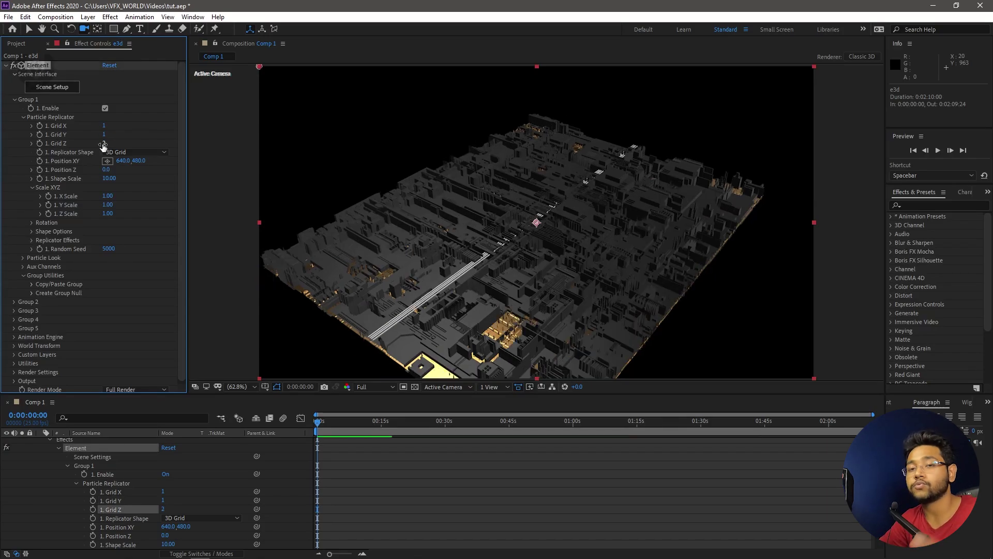
Step: Set Group 1's replicator shape scale to 50 and its Z scale to 0.60
{"action": "left_click", "coordinate": [111, 179]}
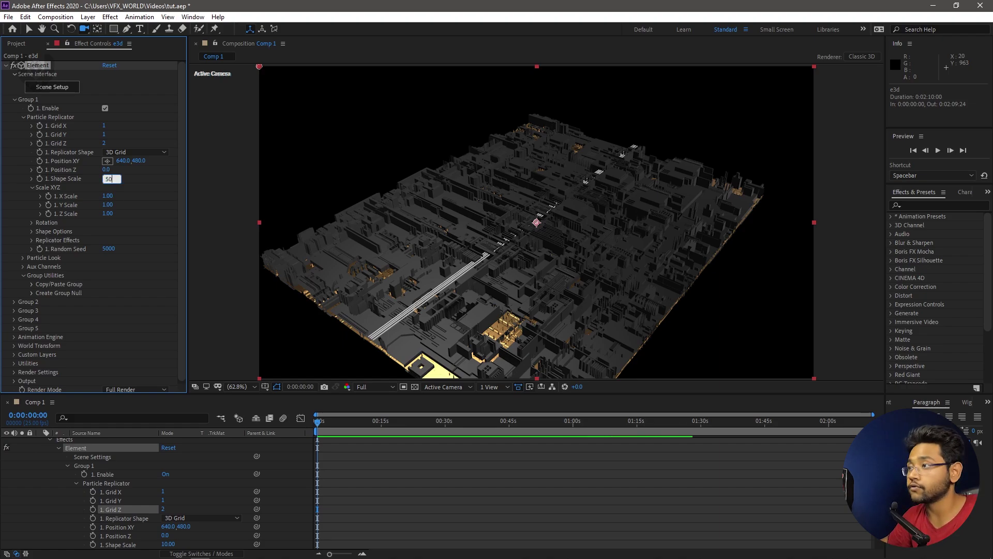
{"action": "key", "text": "Return"}
{"action": "mouse_move", "coordinate": [112, 213]}
{"action": "left_mouse_down"}
{"action": "mouse_move", "coordinate": [140, 208]}
{"action": "mouse_move", "coordinate": [111, 214]}
{"action": "left_mouse_up"}
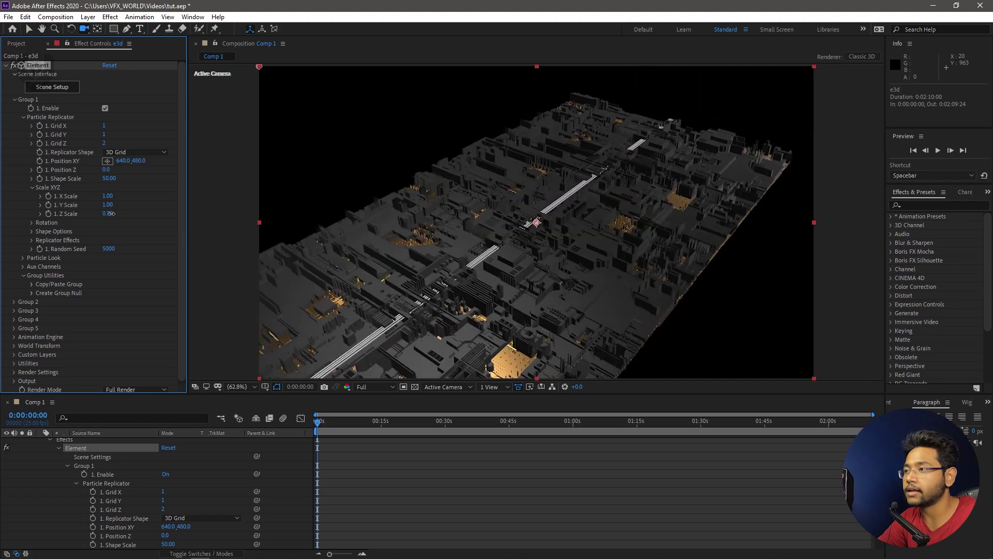
{"action": "left_click", "coordinate": [110, 214]}
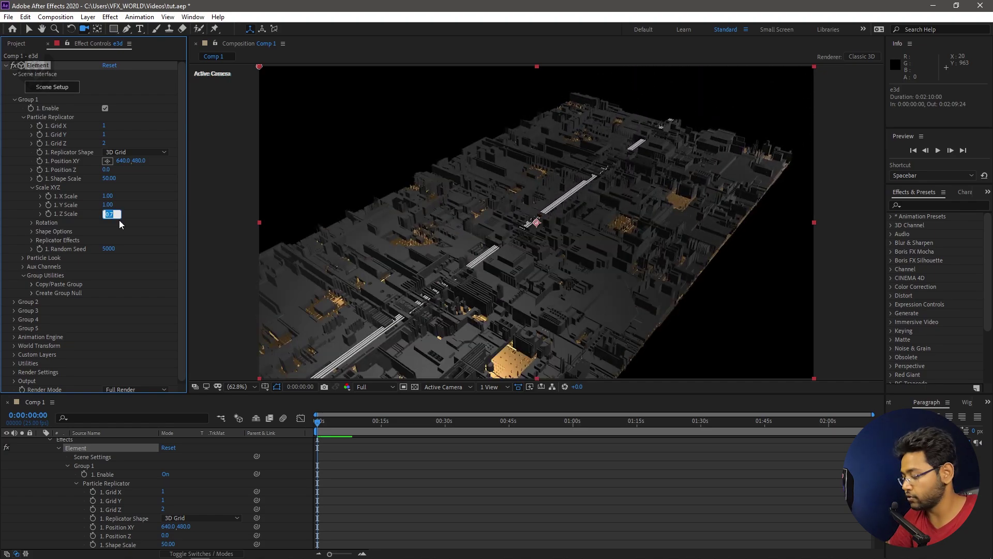
{"action": "key", "text": "Return"}
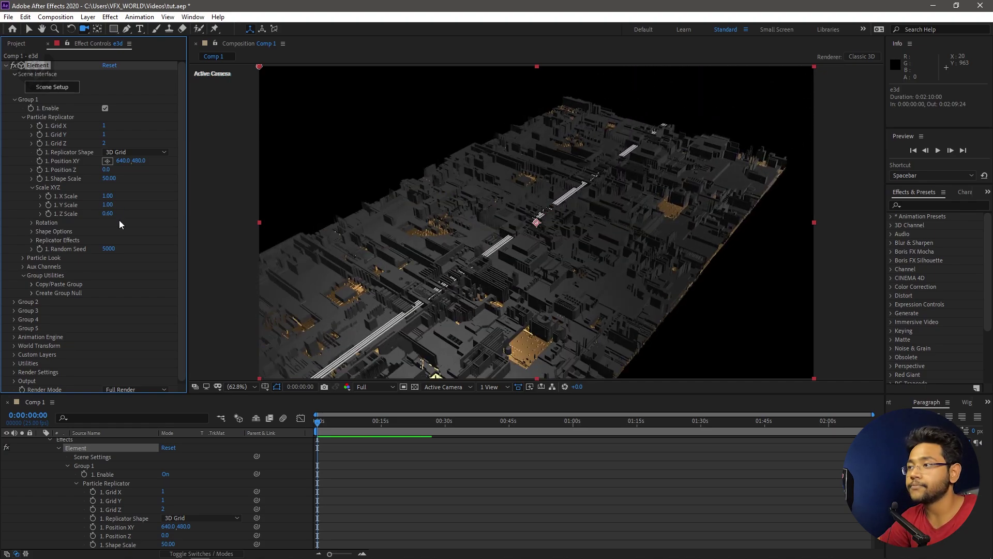
Step: Adjust the camera for a closer, higher view along the replicated city and enlarge the preview to 100%
{"action": "scroll", "coordinate": [357, 331], "scroll_direction": "up", "scroll_amount": 1}
{"action": "left_click_drag", "start_coordinate": [357, 367], "coordinate": [559, 214]}
{"action": "right_click_drag", "start_coordinate": [560, 214], "coordinate": [548, 227]}
{"action": "middle_click_drag", "start_coordinate": [548, 228], "coordinate": [548, 249]}
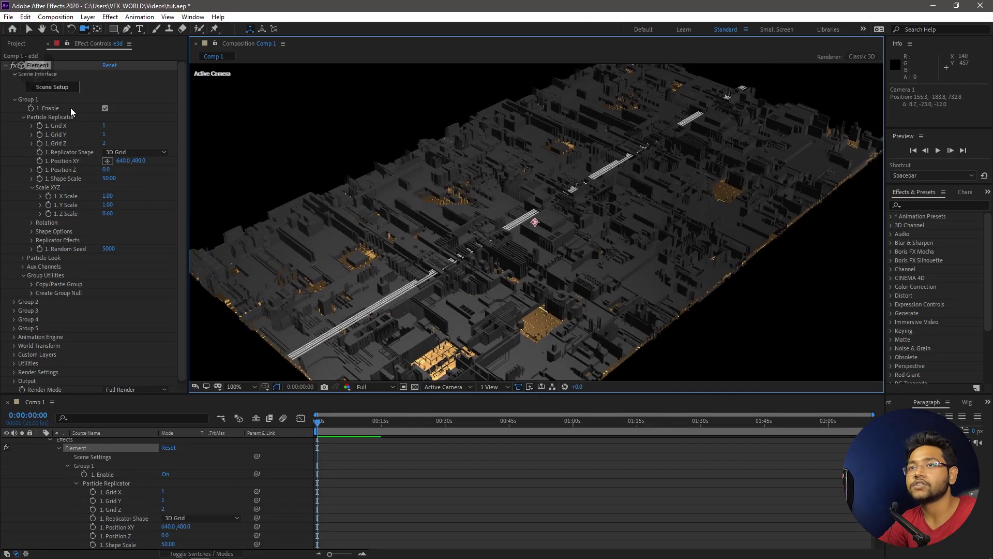
Step: Enable the Bend deformer in Group 1's particle look
{"action": "scroll", "coordinate": [26, 288], "scroll_direction": "down", "scroll_amount": 1}
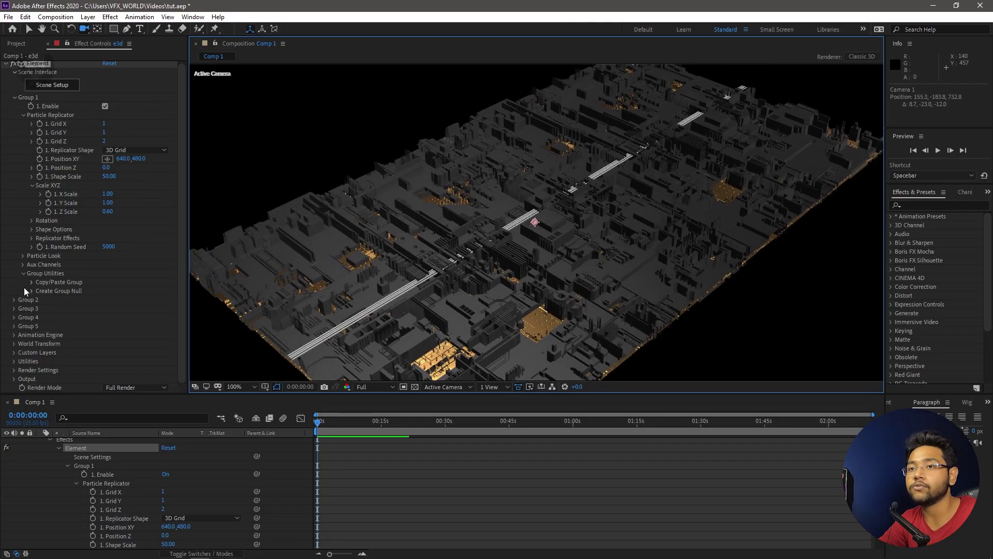
{"action": "left_click", "coordinate": [22, 256]}
{"action": "scroll", "coordinate": [22, 261], "scroll_direction": "down", "scroll_amount": 3}
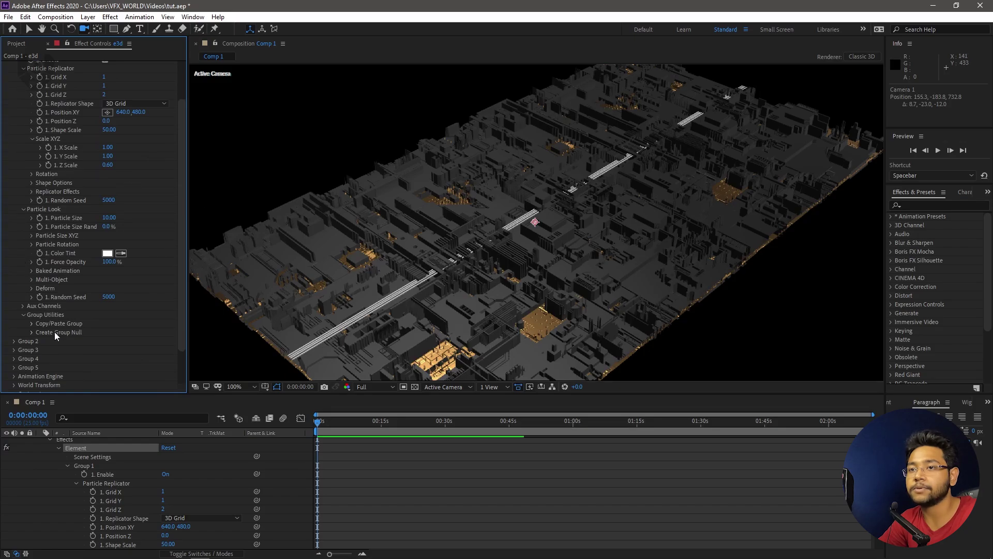
{"action": "left_click", "coordinate": [32, 289]}
{"action": "scroll", "coordinate": [22, 300], "scroll_direction": "down", "scroll_amount": 5}
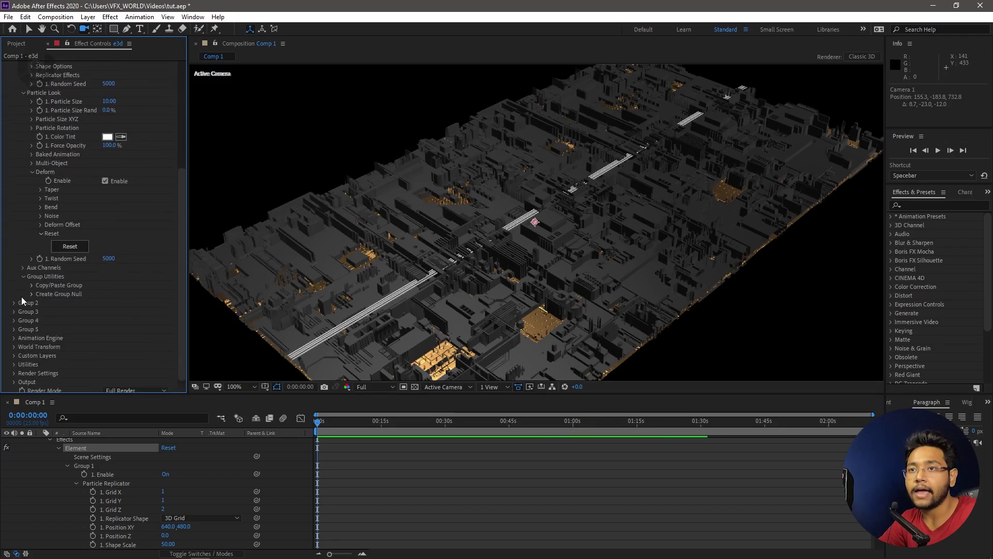
{"action": "left_click", "coordinate": [40, 207]}
{"action": "left_click", "coordinate": [105, 216]}
Step: Try out the bend by scrubbing its angle, and set Group 1's bend angle to -180°
{"action": "left_click_drag", "start_coordinate": [119, 233], "coordinate": [72, 230]}
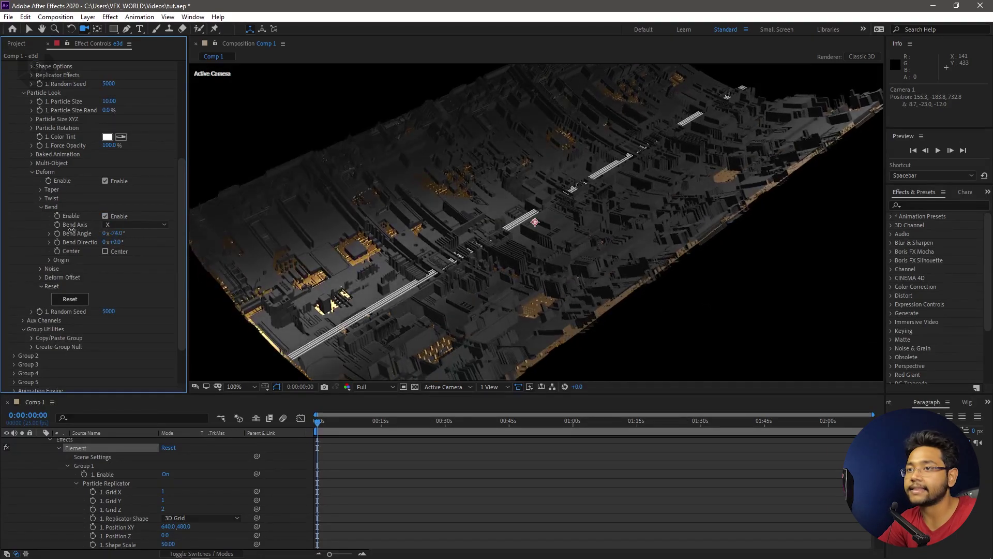
{"action": "left_click", "coordinate": [118, 233]}
{"action": "type", "text": "-18"}
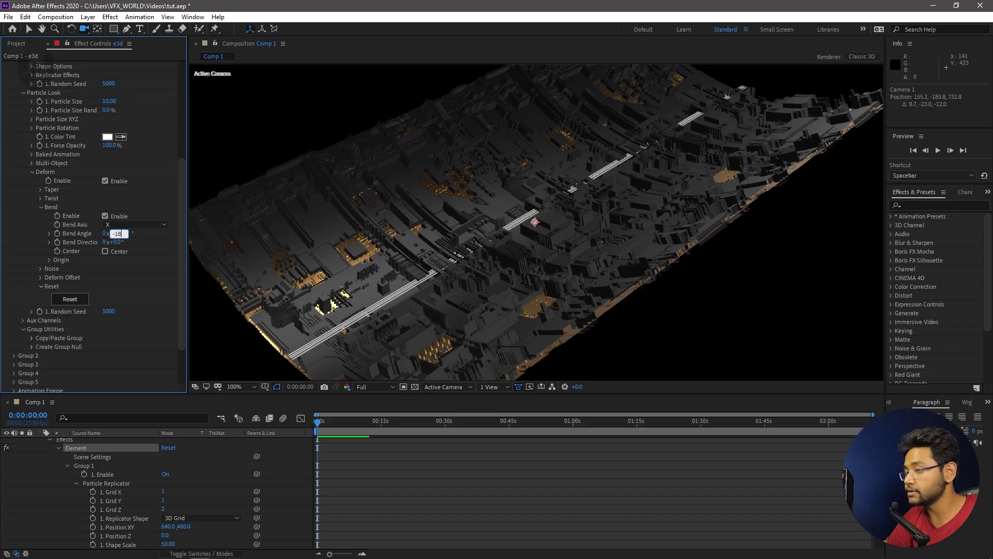
{"action": "type", "text": "0"}
{"action": "key", "text": "Return"}
Step: Orbit the camera around the bent city to view its half-tunnel shape from the open end and above
{"action": "left_click_drag", "start_coordinate": [404, 234], "coordinate": [501, 219]}
{"action": "right_click_drag", "start_coordinate": [501, 219], "coordinate": [534, 258]}
{"action": "left_click_drag", "start_coordinate": [534, 258], "coordinate": [512, 262]}
{"action": "right_click_drag", "start_coordinate": [512, 261], "coordinate": [455, 222]}
{"action": "middle_click_drag", "start_coordinate": [412, 214], "coordinate": [411, 263]}
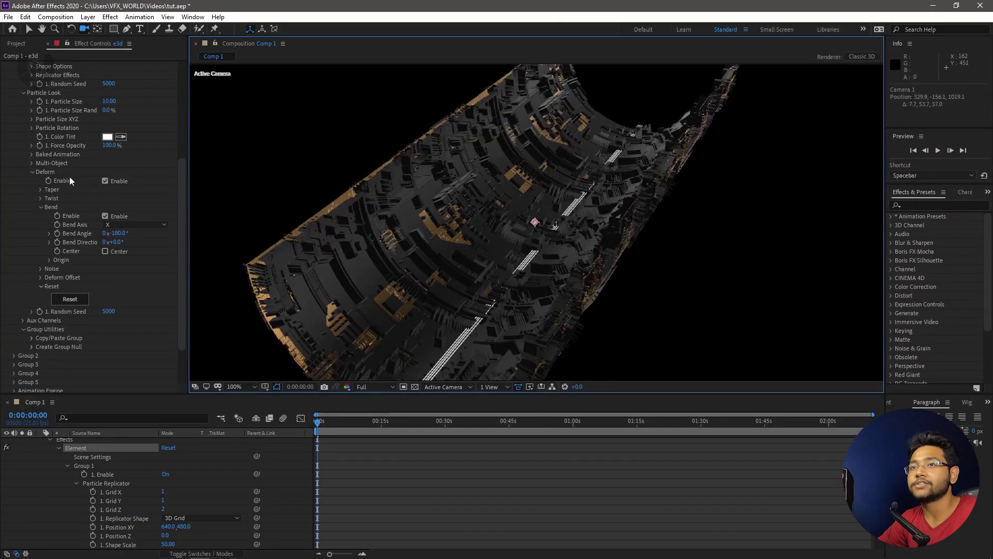
Step: Reopen the Element scene setup and apply the physical Bright_Light material to the light-strip group folder
{"action": "scroll", "coordinate": [52, 151], "scroll_direction": "up", "scroll_amount": 6}
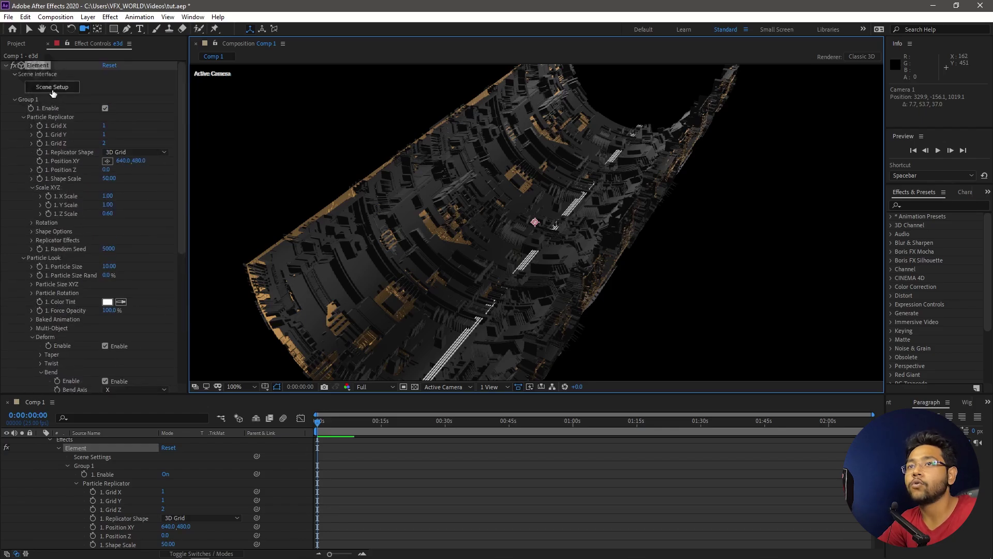
{"action": "left_click", "coordinate": [52, 88]}
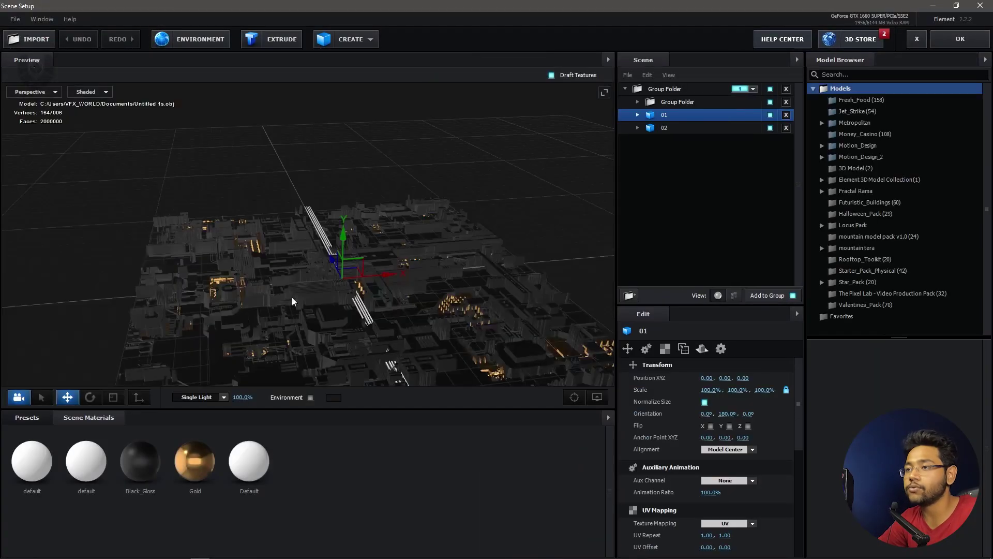
{"action": "left_click_drag", "start_coordinate": [320, 315], "coordinate": [346, 259]}
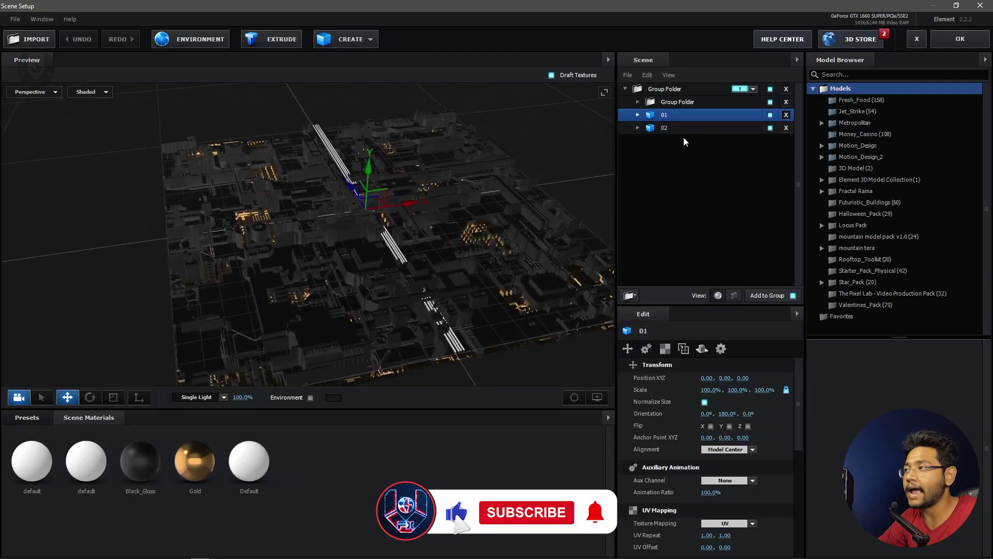
{"action": "left_click", "coordinate": [662, 103]}
{"action": "left_click", "coordinate": [27, 417]}
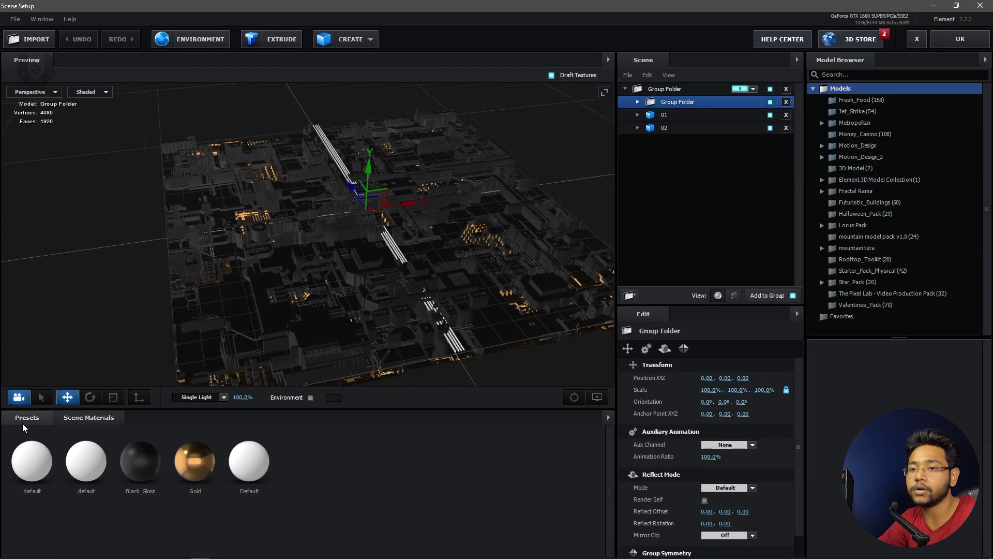
{"action": "left_click", "coordinate": [51, 499]}
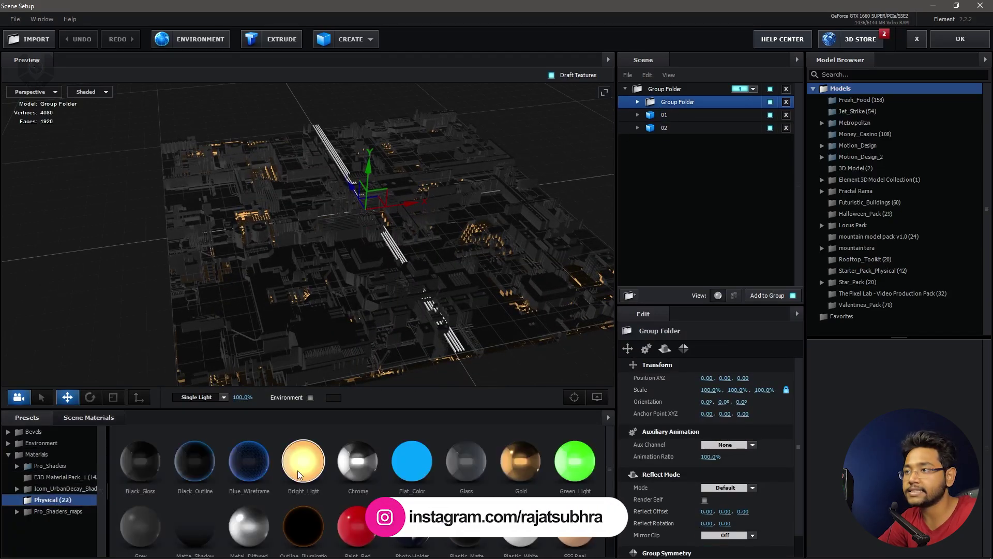
{"action": "double_click", "coordinate": [298, 471]}
{"action": "scroll", "coordinate": [389, 252], "scroll_direction": "up", "scroll_amount": 5}
{"action": "middle_click_drag", "start_coordinate": [392, 251], "coordinate": [232, 302]}
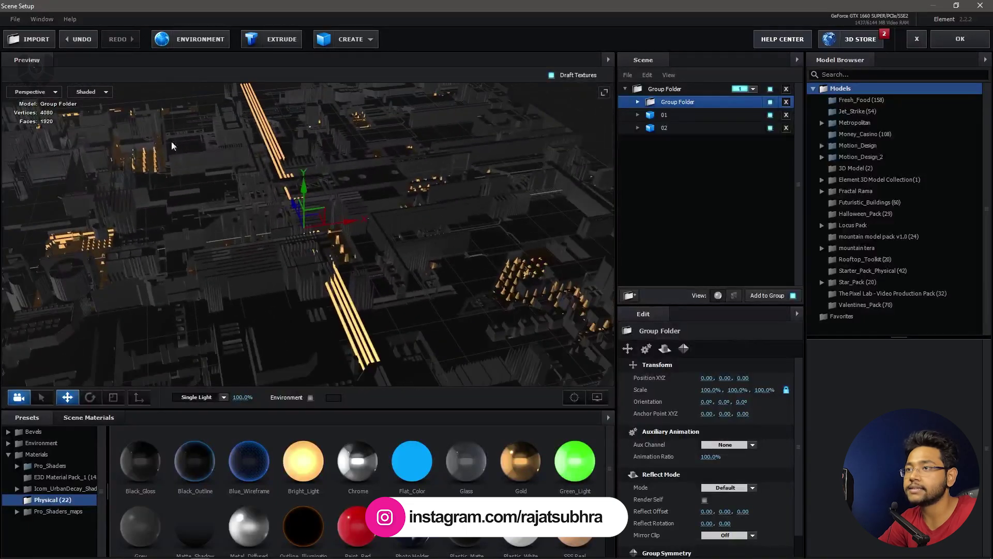
Step: Change the illumination color of the strips' Bright_Light material to orange FF5900
{"action": "left_click", "coordinate": [637, 101]}
{"action": "left_click", "coordinate": [676, 117]}
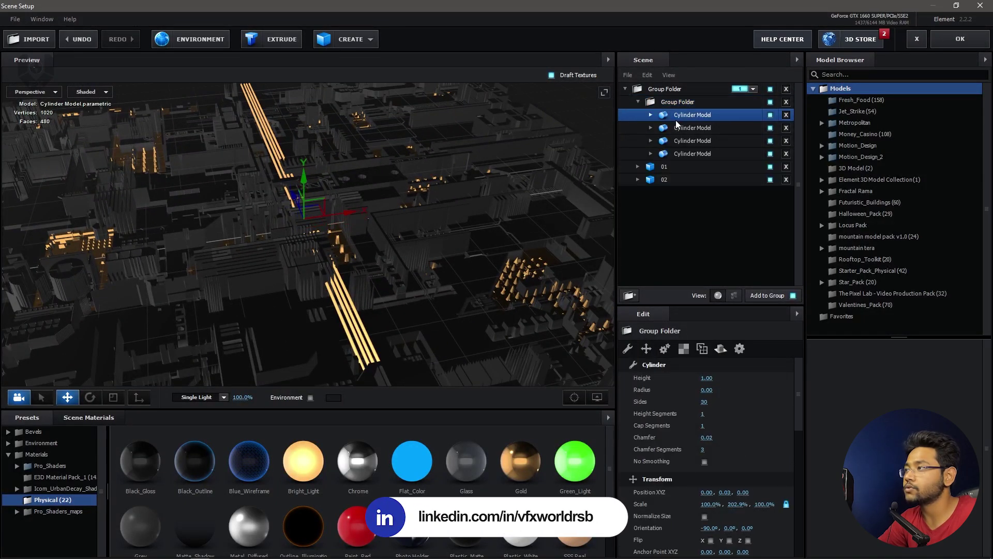
{"action": "left_click", "coordinate": [651, 114]}
{"action": "left_click", "coordinate": [680, 131]}
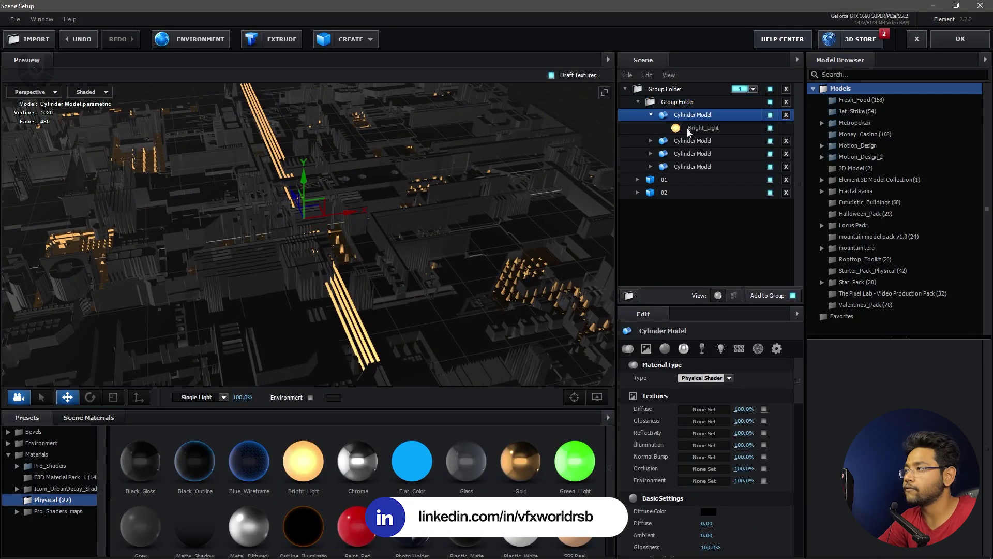
{"action": "left_click", "coordinate": [721, 348]}
{"action": "left_click", "coordinate": [708, 378]}
{"action": "left_click", "coordinate": [761, 448]}
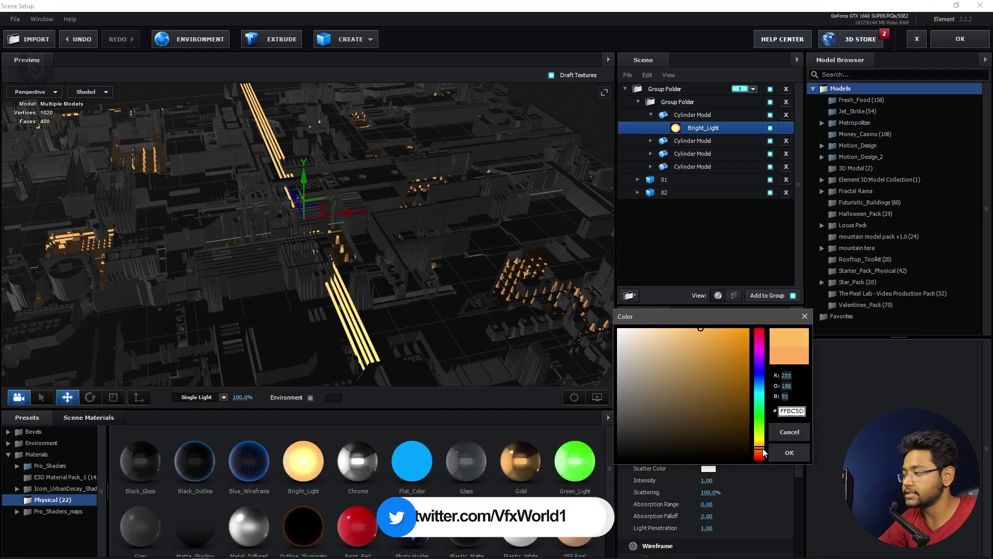
{"action": "left_click_drag", "start_coordinate": [763, 448], "coordinate": [763, 452]}
{"action": "left_click_drag", "start_coordinate": [737, 339], "coordinate": [768, 291]}
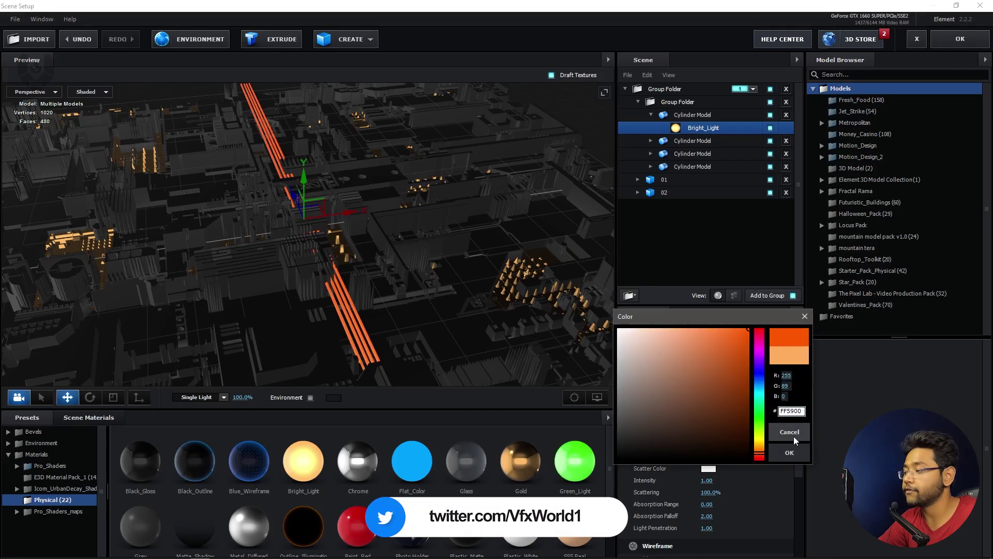
{"action": "left_click", "coordinate": [791, 452]}
{"action": "scroll", "coordinate": [215, 224], "scroll_direction": "down", "scroll_amount": 5}
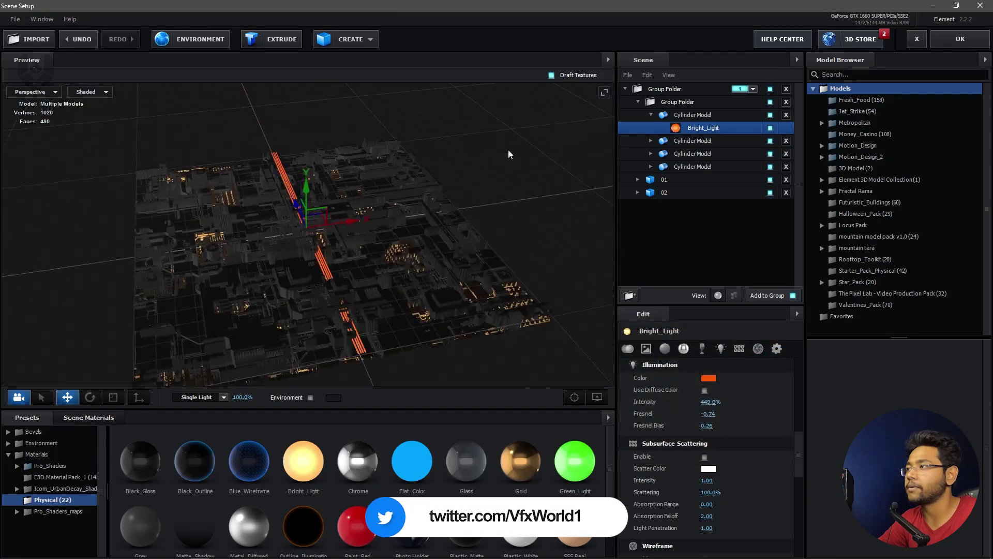
Step: Duplicate the light-strip folder twice and place the copies on either side of the original strips, one at X -0.38
{"action": "left_click", "coordinate": [638, 102]}
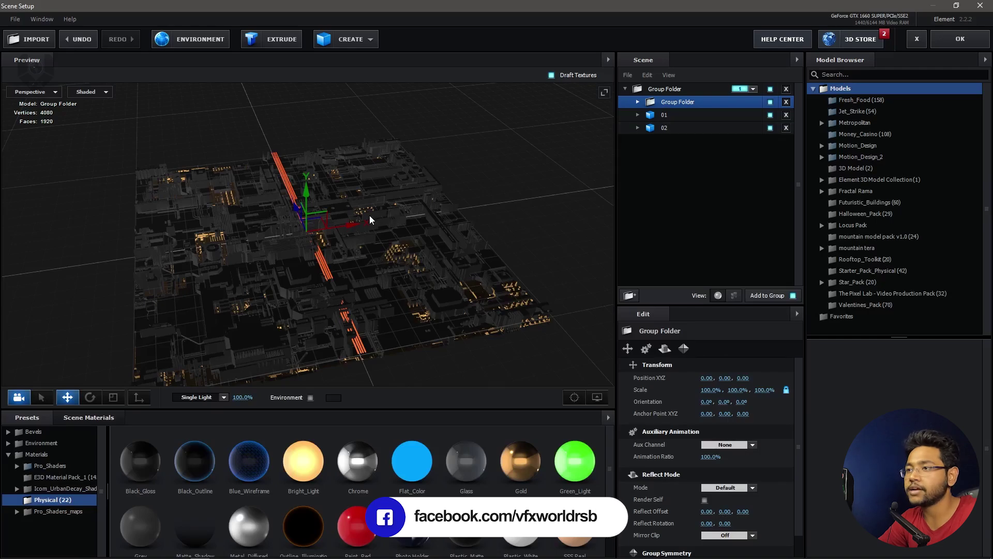
{"action": "key", "text": "ctrl+d"}
{"action": "left_click_drag", "start_coordinate": [354, 227], "coordinate": [245, 239]}
{"action": "key", "text": "ctrl+d"}
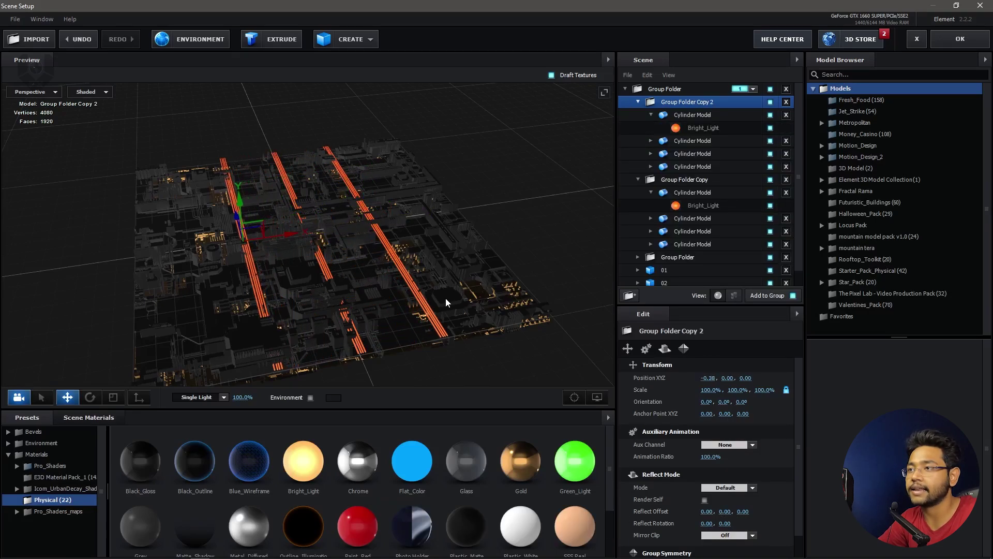
{"action": "left_click_drag", "start_coordinate": [446, 300], "coordinate": [395, 288]}
Step: Collapse the main city group folder and assign it to output groups 1 and 2
{"action": "left_click", "coordinate": [625, 90]}
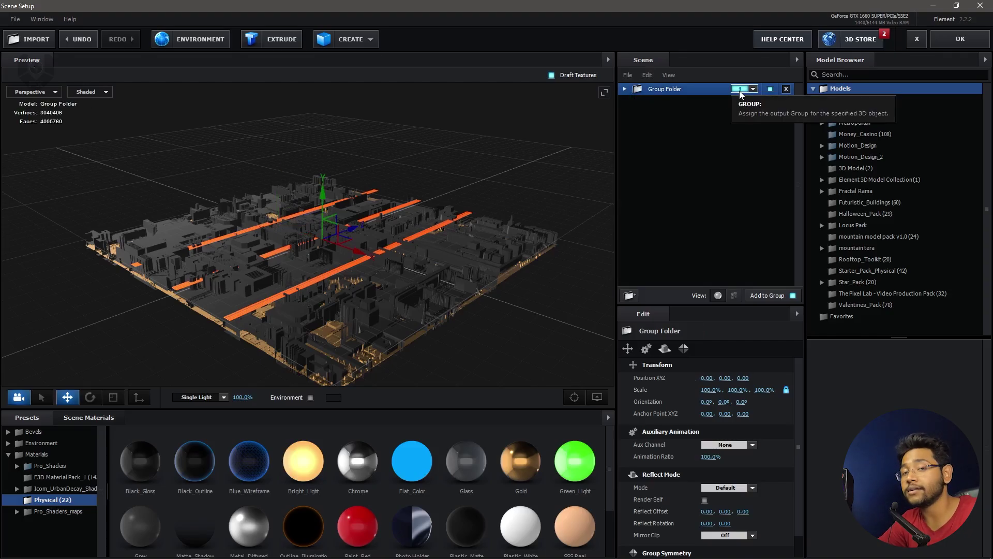
{"action": "left_click", "coordinate": [739, 91]}
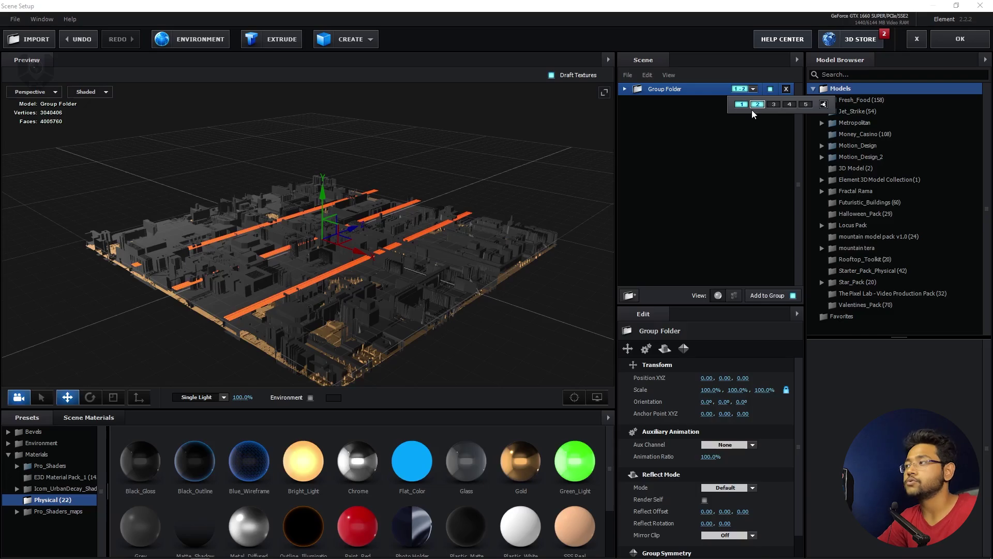
{"action": "left_click", "coordinate": [753, 106]}
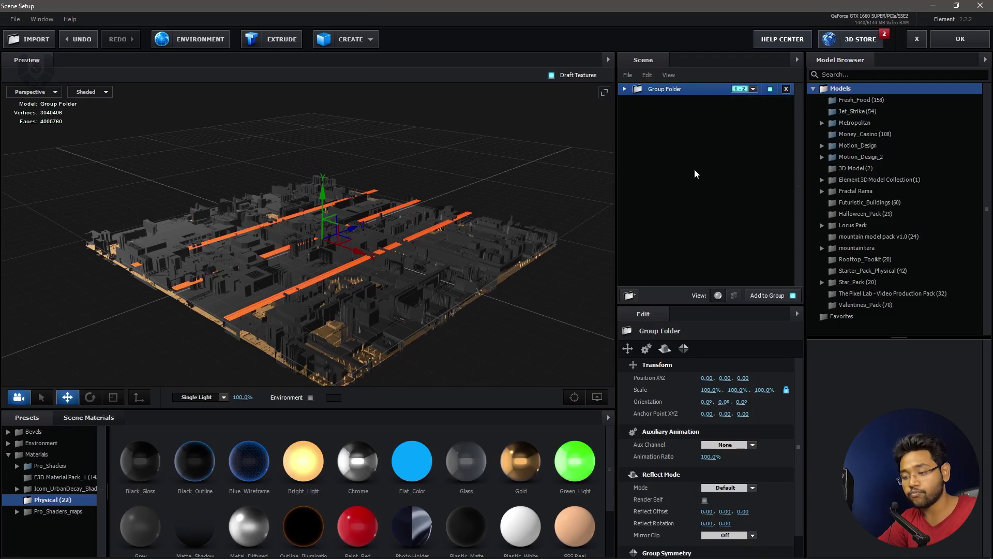
{"action": "mouse_move", "coordinate": [404, 297]}
{"action": "left_mouse_down"}
{"action": "mouse_move", "coordinate": [393, 315]}
{"action": "mouse_move", "coordinate": [397, 294]}
{"action": "left_mouse_up"}
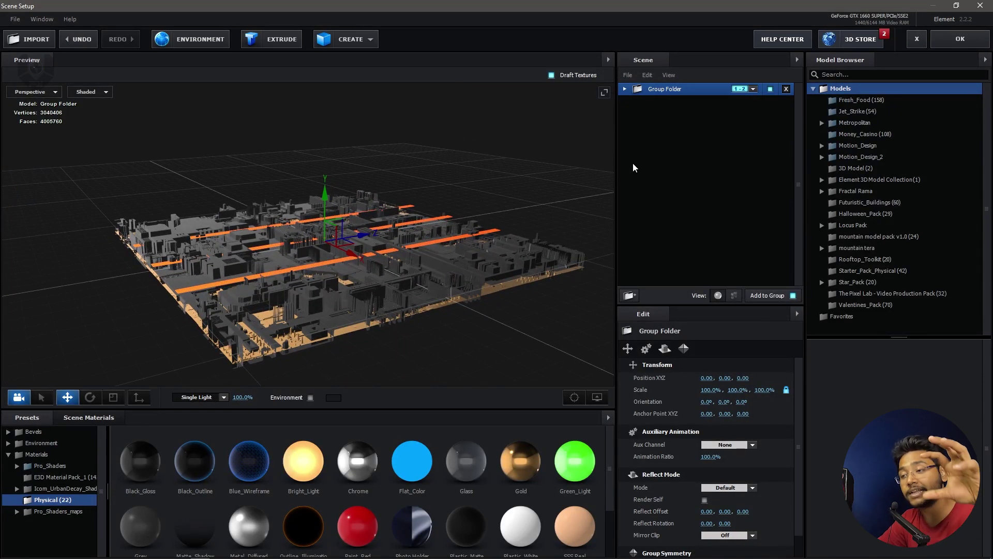
Step: Add the Tech_Mech_05 model from Motion_Design_2's Tech_Components to the scene and move it below the city folder
{"action": "double_click", "coordinate": [851, 159]}
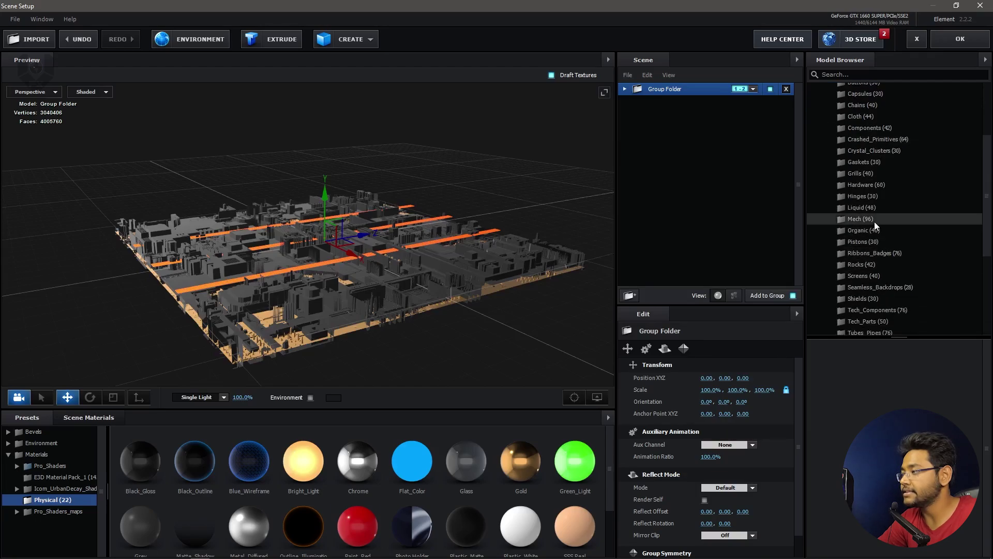
{"action": "scroll", "coordinate": [874, 220], "scroll_direction": "down", "scroll_amount": 6}
{"action": "left_click", "coordinate": [872, 211]}
{"action": "left_click", "coordinate": [873, 202]}
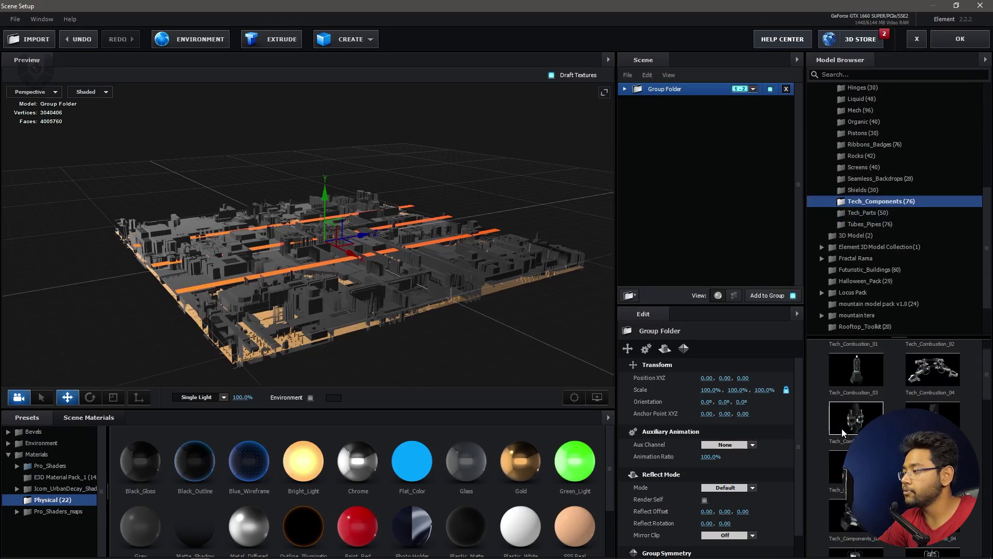
{"action": "scroll", "coordinate": [842, 428], "scroll_direction": "down", "scroll_amount": 3}
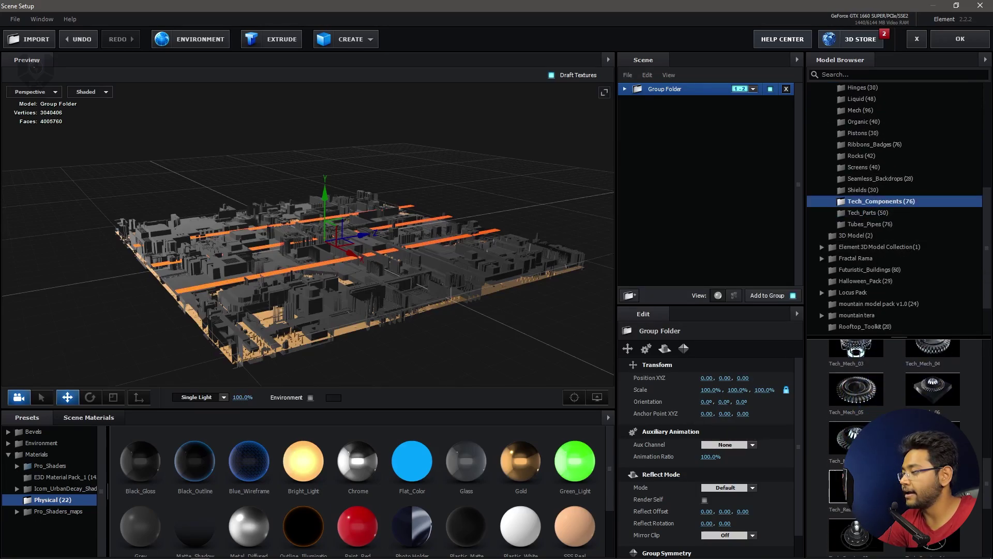
{"action": "left_click", "coordinate": [857, 400]}
{"action": "left_click", "coordinate": [638, 115]}
{"action": "left_click", "coordinate": [638, 127]}
{"action": "left_click", "coordinate": [680, 104]}
{"action": "left_click_drag", "start_coordinate": [684, 104], "coordinate": [702, 202]}
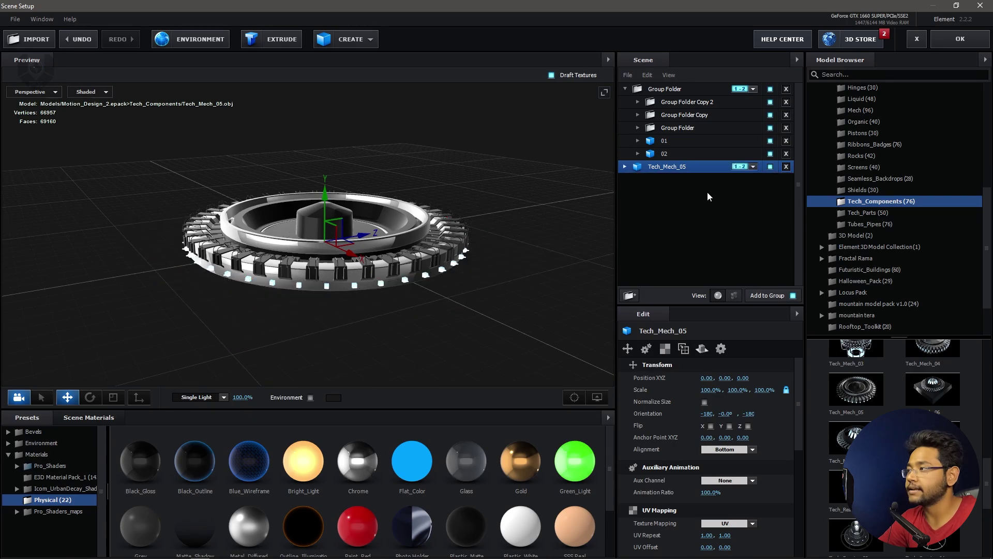
Step: Assign Tech_Mech_05 to output group 3 only and rotate it upright to an X orientation of 90°
{"action": "left_click", "coordinate": [750, 169]}
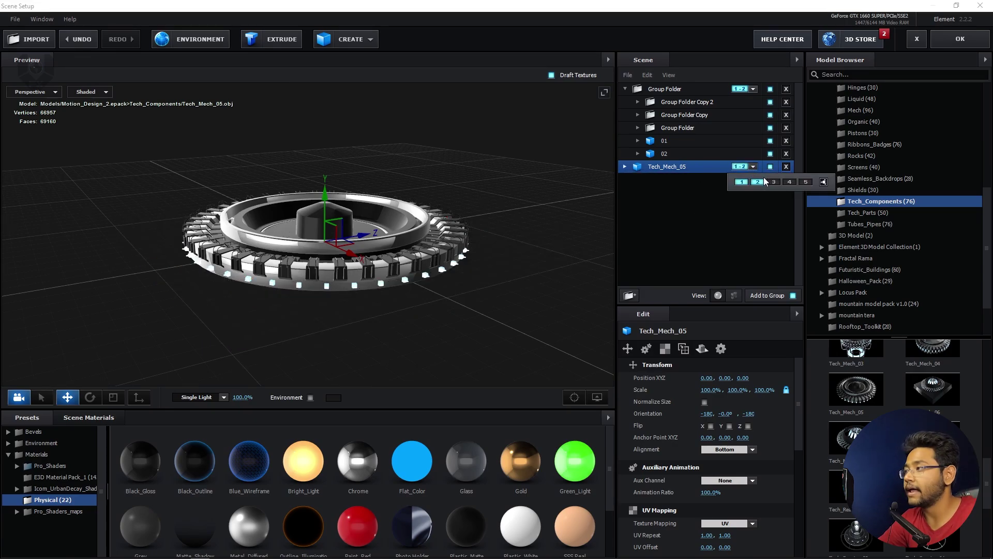
{"action": "left_click", "coordinate": [772, 181]}
{"action": "left_click_drag", "start_coordinate": [328, 275], "coordinate": [290, 334]}
{"action": "key", "text": "e"}
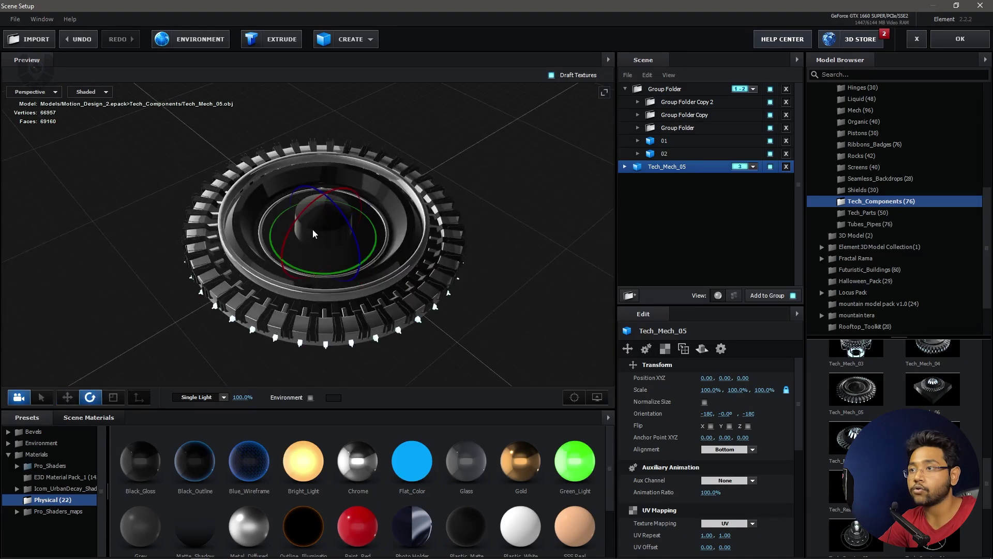
{"action": "left_click_drag", "start_coordinate": [303, 212], "coordinate": [336, 308]}
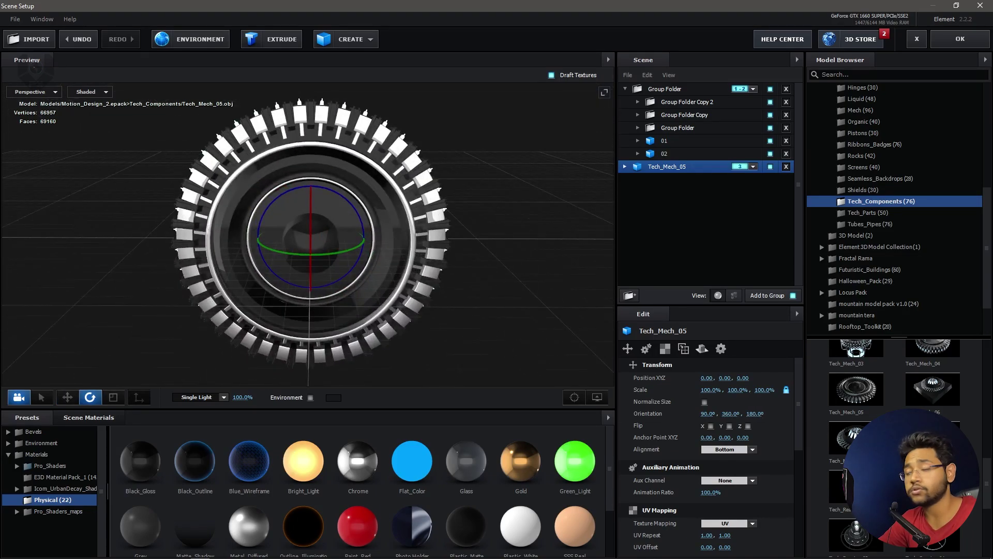
Step: Add the Tech_Mech_08 model to the scene and move it below Tech_Mech_05
{"action": "left_click", "coordinate": [932, 438]}
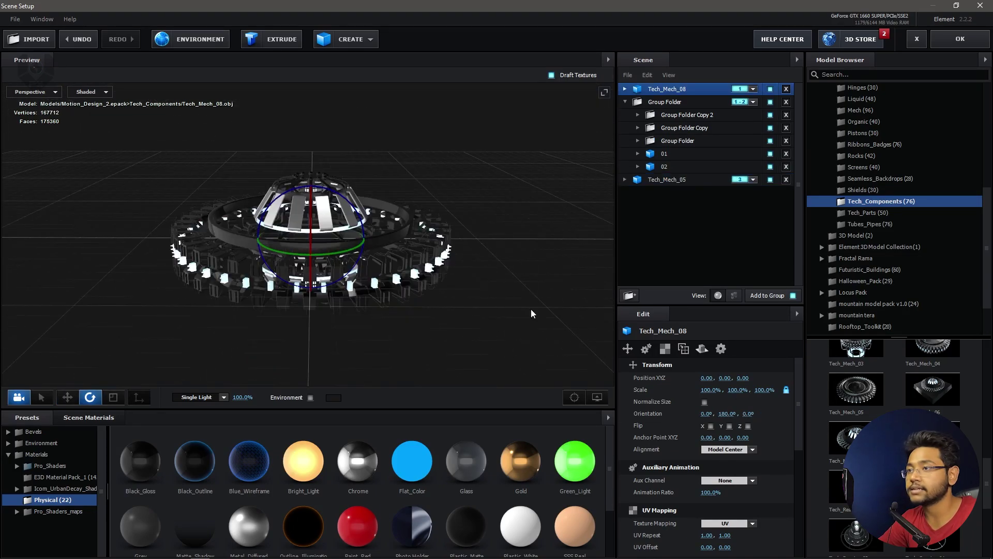
{"action": "left_click_drag", "start_coordinate": [435, 274], "coordinate": [562, 160]}
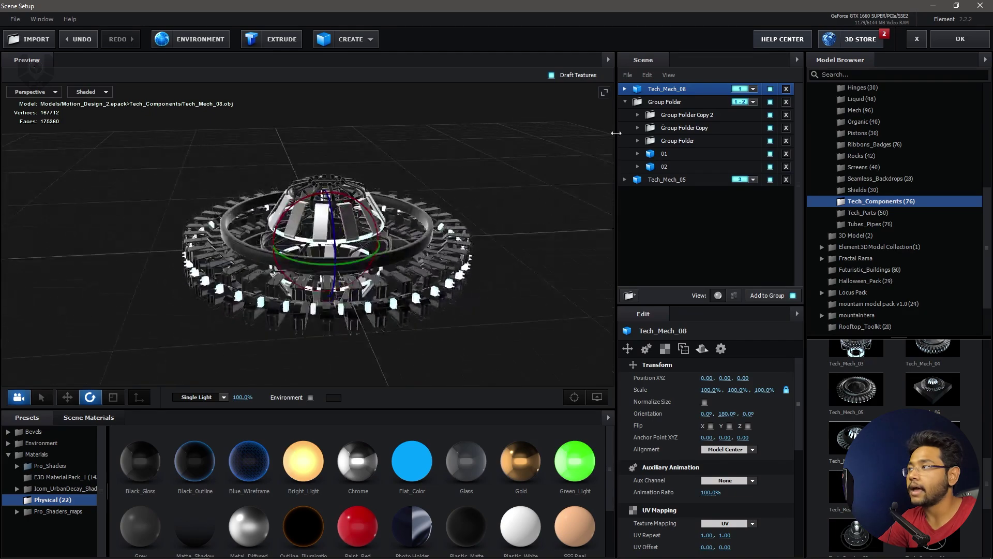
{"action": "left_click_drag", "start_coordinate": [691, 90], "coordinate": [686, 187]}
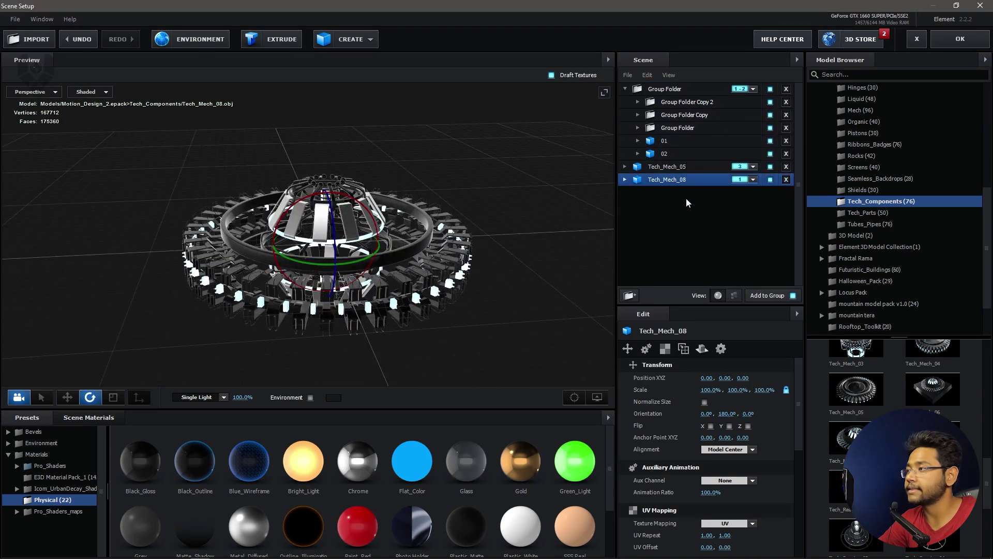
Step: Create a new group folder and rename it circle
{"action": "left_click", "coordinate": [629, 296]}
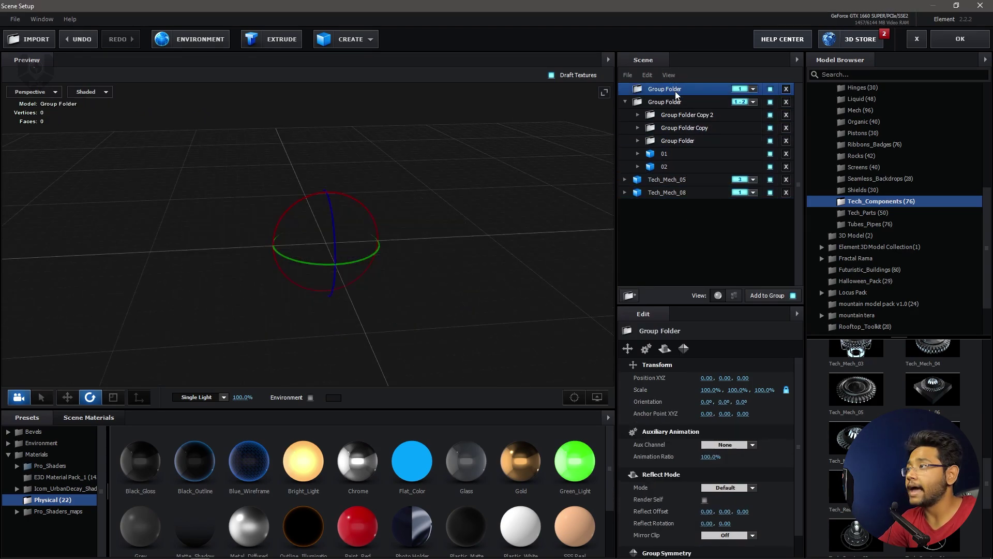
{"action": "right_click", "coordinate": [676, 94]}
{"action": "left_click", "coordinate": [698, 164]}
{"action": "type", "text": "c"}
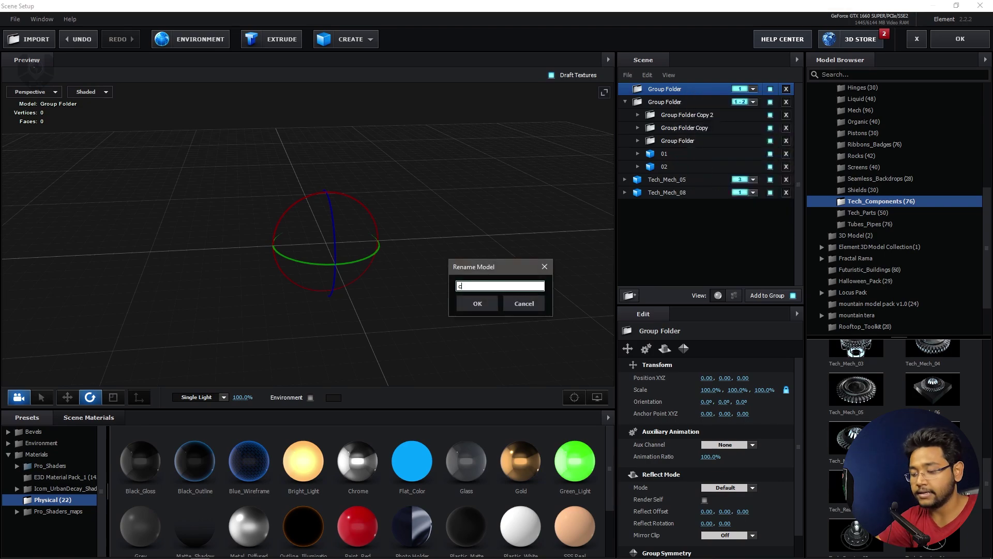
{"action": "key", "text": "Return"}
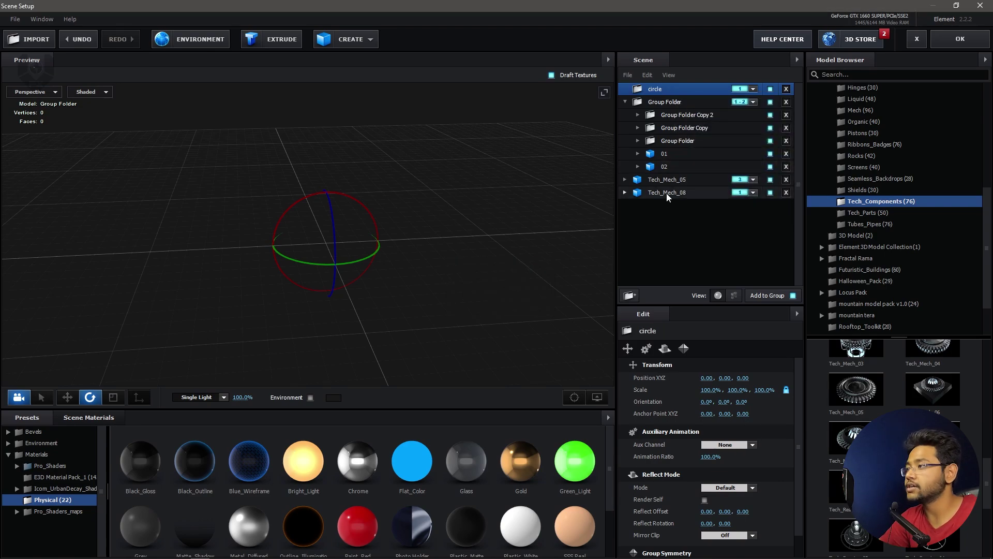
Step: Move Tech_Mech_05 and Tech_Mech_08 into the circle folder and assign that folder to output group 3
{"action": "left_click", "coordinate": [668, 179]}
{"action": "left_click_drag", "start_coordinate": [676, 184], "coordinate": [667, 88]}
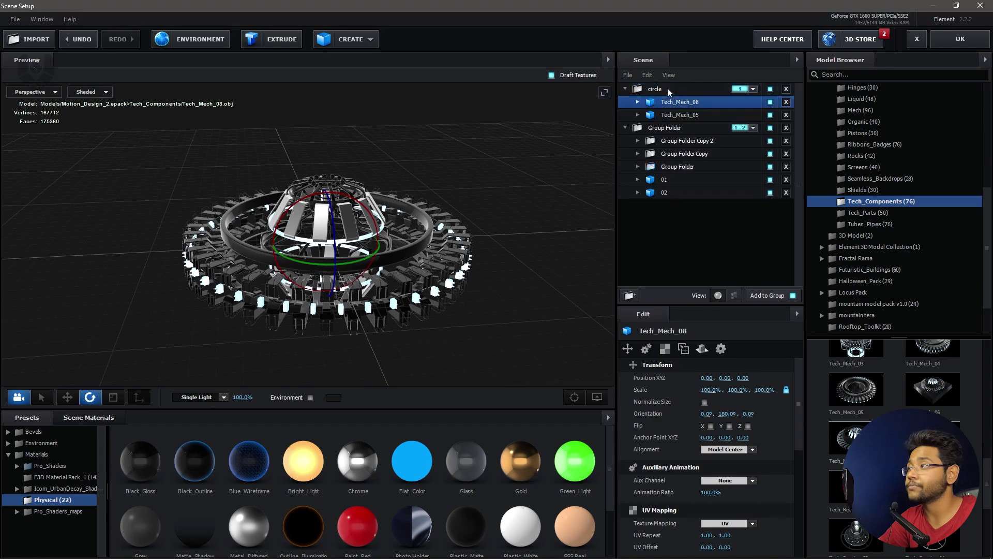
{"action": "left_click", "coordinate": [752, 89]}
{"action": "left_click", "coordinate": [772, 104]}
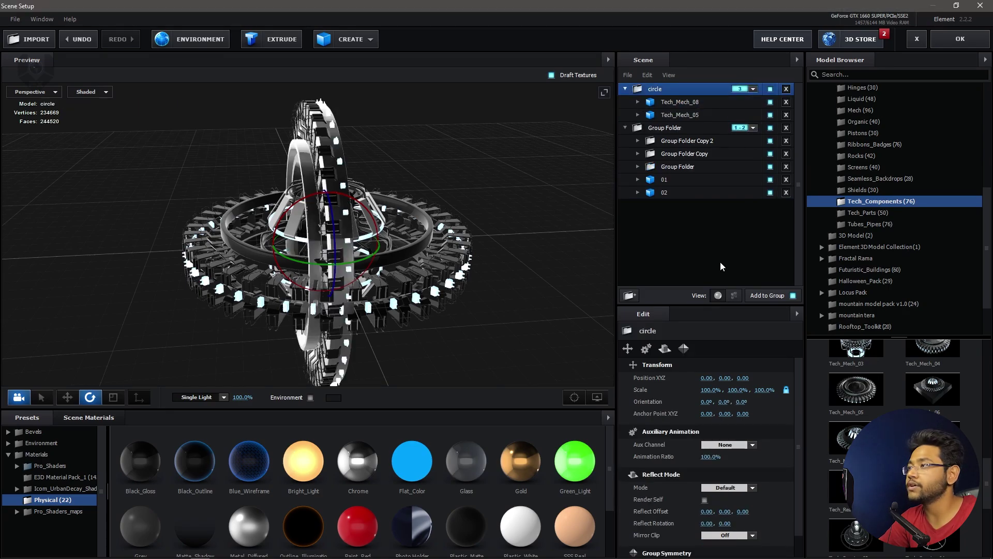
Step: Rotate Tech_Mech_08 upright to orientation 90°, 360°, 180° and shift it to Z -0.14 so it fits against Tech_Mech_05
{"action": "left_click", "coordinate": [672, 101]}
{"action": "left_click_drag", "start_coordinate": [351, 199], "coordinate": [233, 208]}
{"action": "left_click_drag", "start_coordinate": [215, 245], "coordinate": [250, 264]}
{"action": "key", "text": "w"}
{"action": "left_click_drag", "start_coordinate": [336, 241], "coordinate": [323, 262]}
{"action": "left_click_drag", "start_coordinate": [238, 328], "coordinate": [285, 303]}
{"action": "scroll", "coordinate": [286, 303], "scroll_direction": "up", "scroll_amount": 4}
{"action": "scroll", "coordinate": [343, 233], "scroll_direction": "down", "scroll_amount": 2}
{"action": "middle_click_drag", "start_coordinate": [343, 233], "coordinate": [372, 247]}
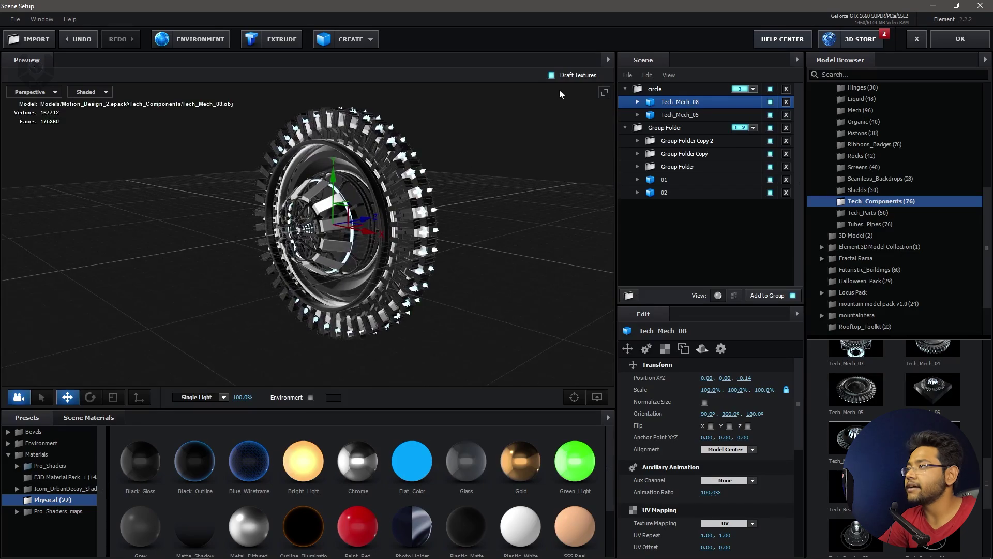
Step: Collapse the circle folder and the city group folder, and select the city folder
{"action": "left_click", "coordinate": [626, 89]}
{"action": "left_click", "coordinate": [624, 101]}
{"action": "left_click", "coordinate": [681, 103]}
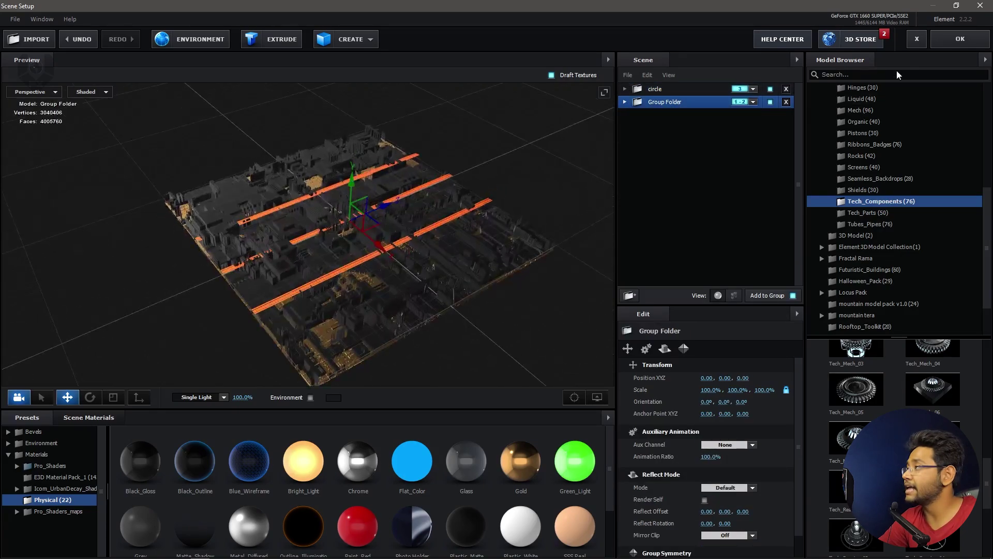
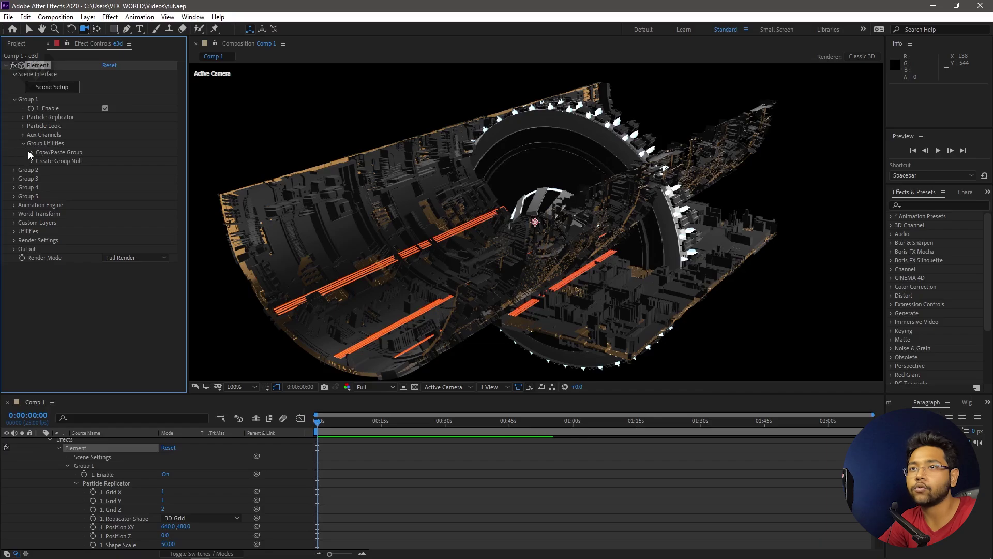
Step: Disable Group 3 and copy the Group 1 settings onto Group 2
{"action": "left_click", "coordinate": [32, 152]}
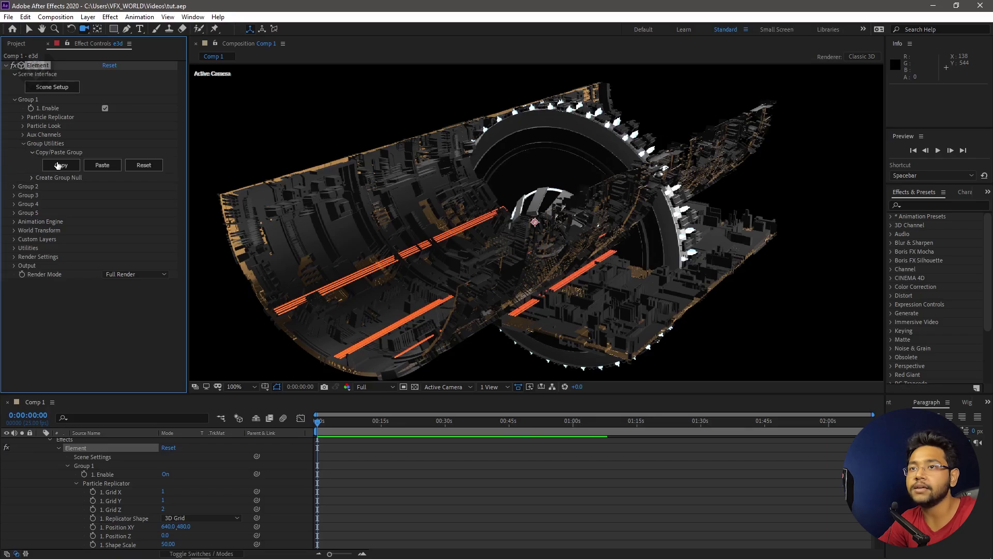
{"action": "left_click", "coordinate": [14, 186]}
{"action": "left_click", "coordinate": [15, 256]}
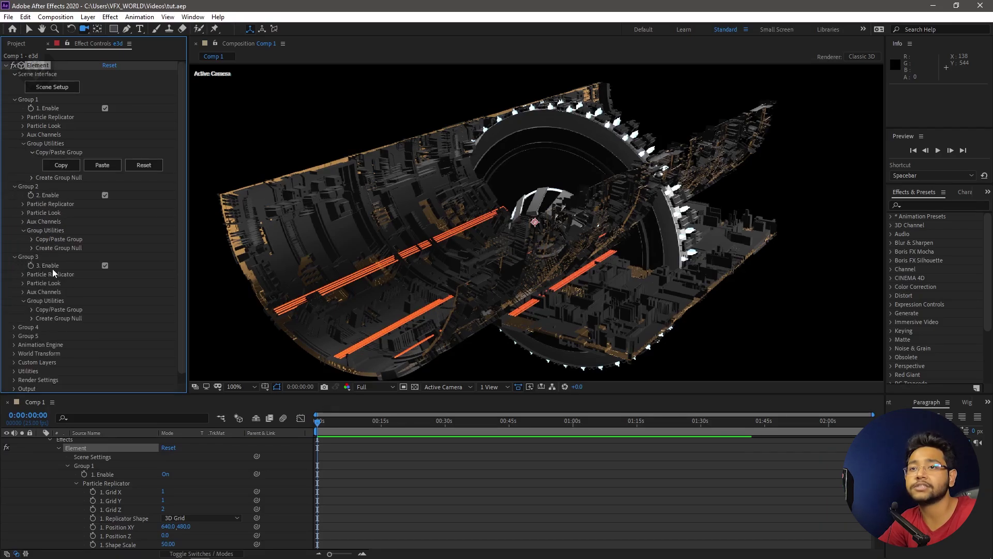
{"action": "left_click", "coordinate": [105, 266]}
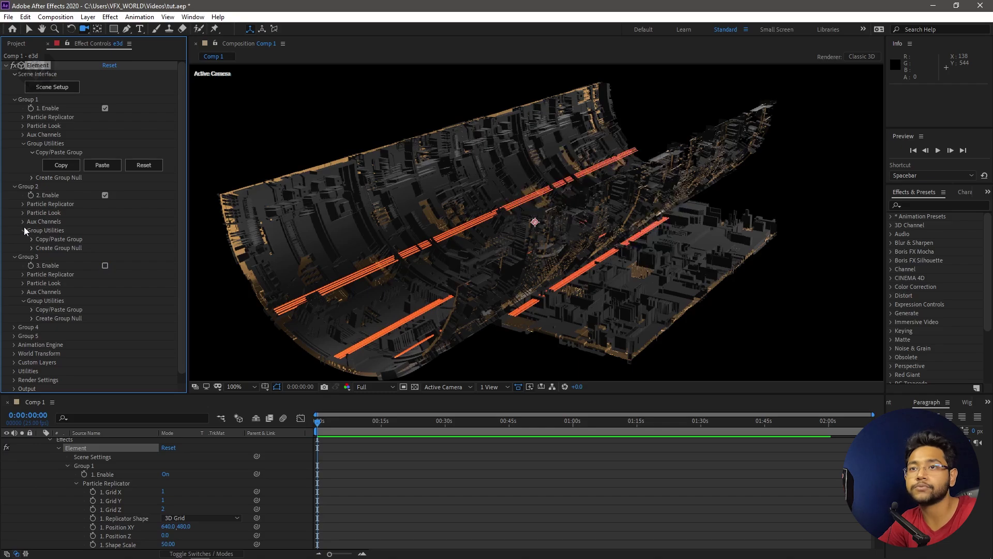
{"action": "left_click", "coordinate": [32, 239]}
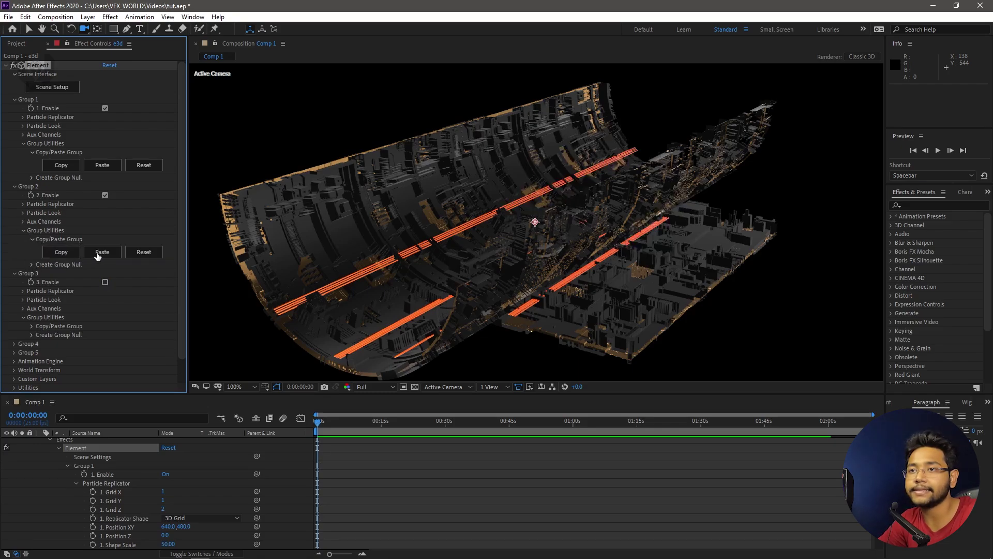
{"action": "left_click", "coordinate": [97, 254]}
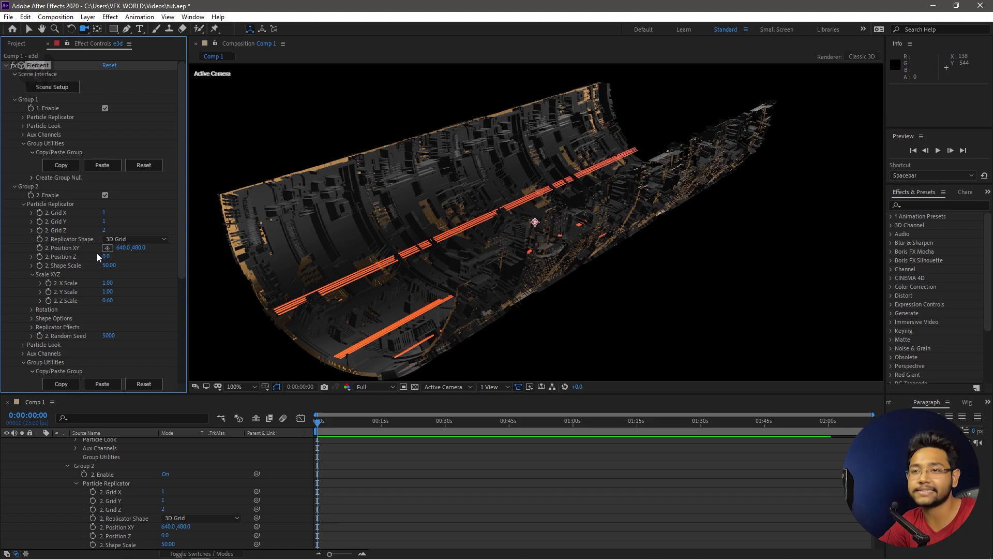
Step: Rotate Group 2's replicator 180° about the Z axis
{"action": "left_click", "coordinate": [31, 309]}
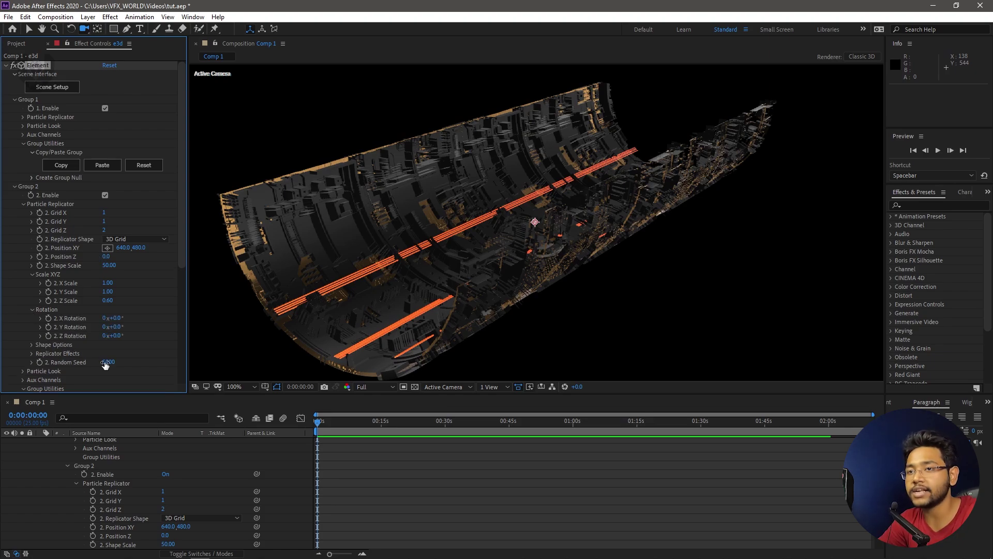
{"action": "left_click_drag", "start_coordinate": [122, 334], "coordinate": [155, 329]}
{"action": "left_click", "coordinate": [119, 335]}
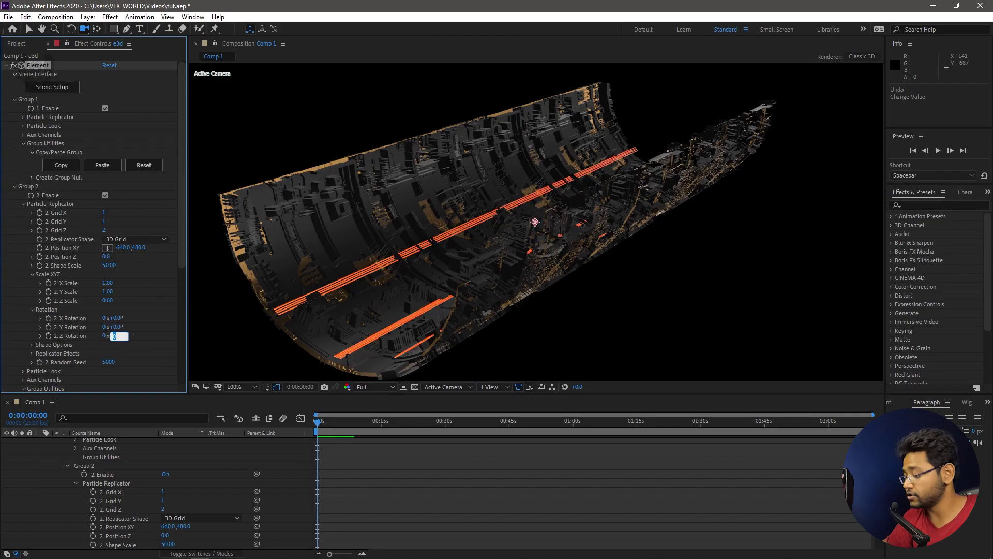
{"action": "key", "text": "Return"}
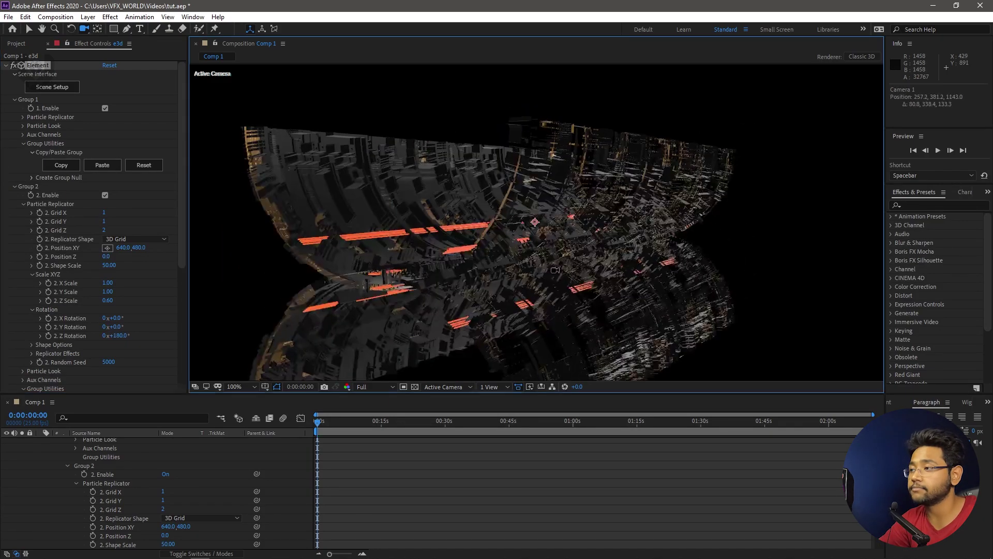
Step: Shift Group 2 vertically to Position XY 640, 164 so the two curved halves close into a tunnel
{"action": "left_click_drag", "start_coordinate": [552, 284], "coordinate": [551, 278]}
{"action": "middle_click_drag", "start_coordinate": [550, 278], "coordinate": [571, 235]}
{"action": "right_click_drag", "start_coordinate": [571, 235], "coordinate": [550, 289]}
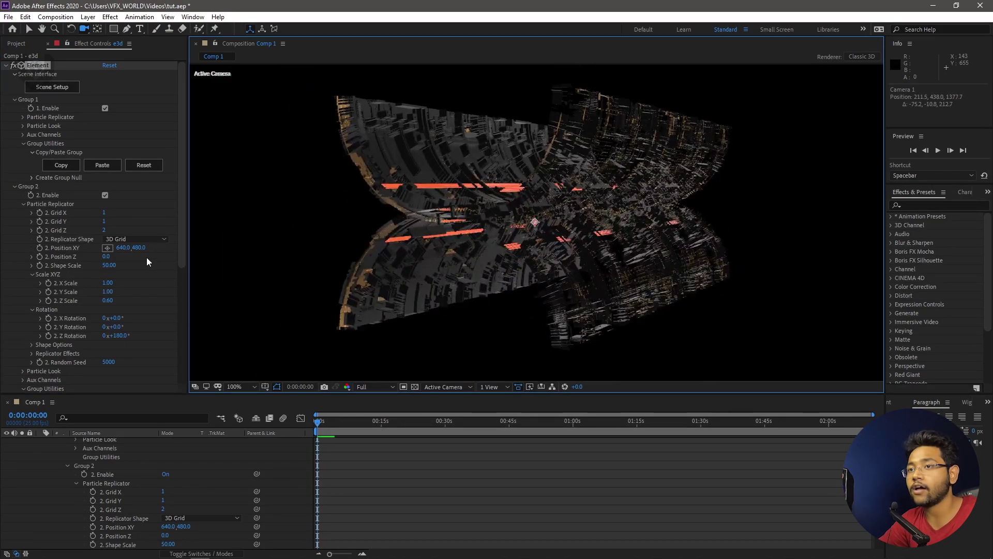
{"action": "left_click_drag", "start_coordinate": [137, 248], "coordinate": [115, 259]}
{"action": "middle_click_drag", "start_coordinate": [364, 218], "coordinate": [364, 321]}
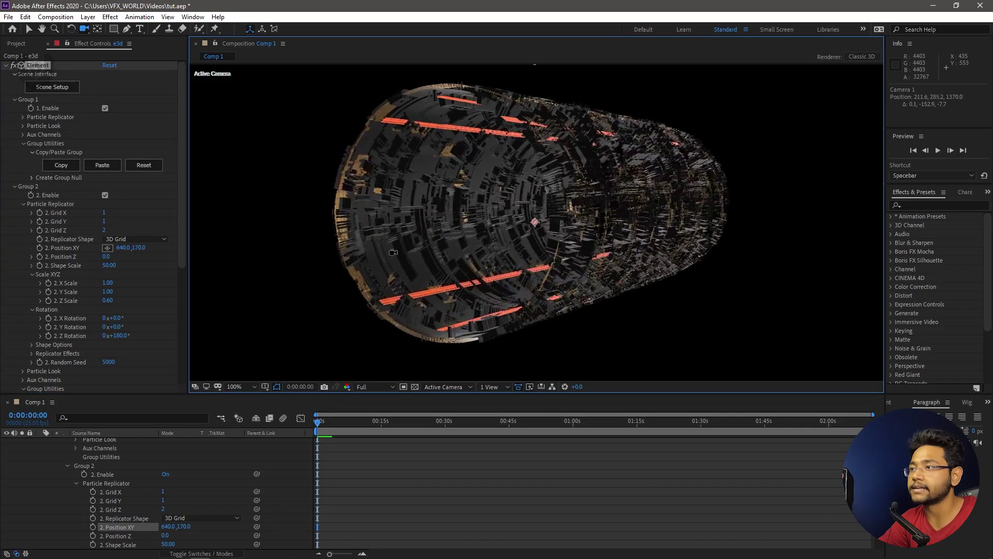
{"action": "right_click_drag", "start_coordinate": [363, 320], "coordinate": [468, 124]}
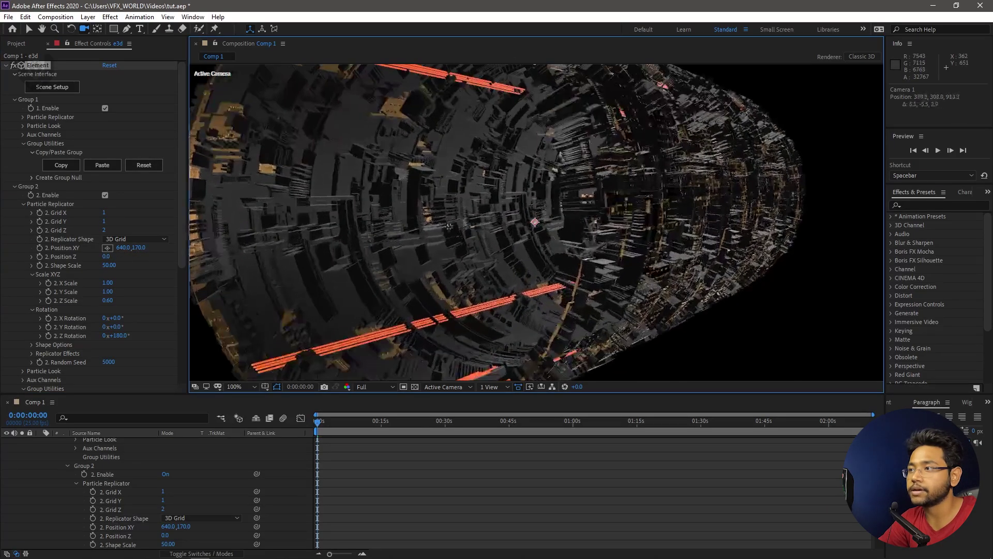
{"action": "middle_click_drag", "start_coordinate": [294, 312], "coordinate": [450, 323]}
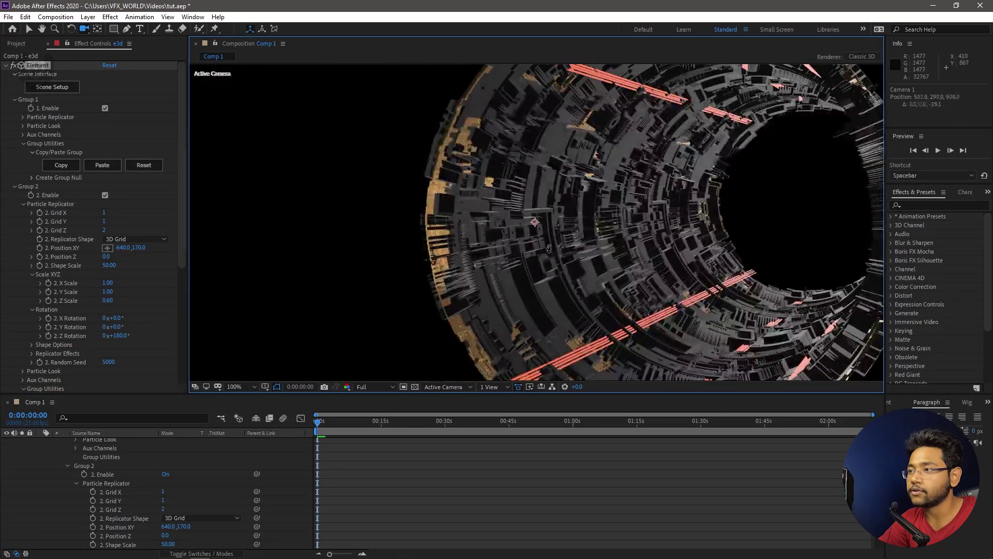
{"action": "right_click_drag", "start_coordinate": [297, 324], "coordinate": [315, 263]}
{"action": "left_click_drag", "start_coordinate": [143, 250], "coordinate": [139, 249]}
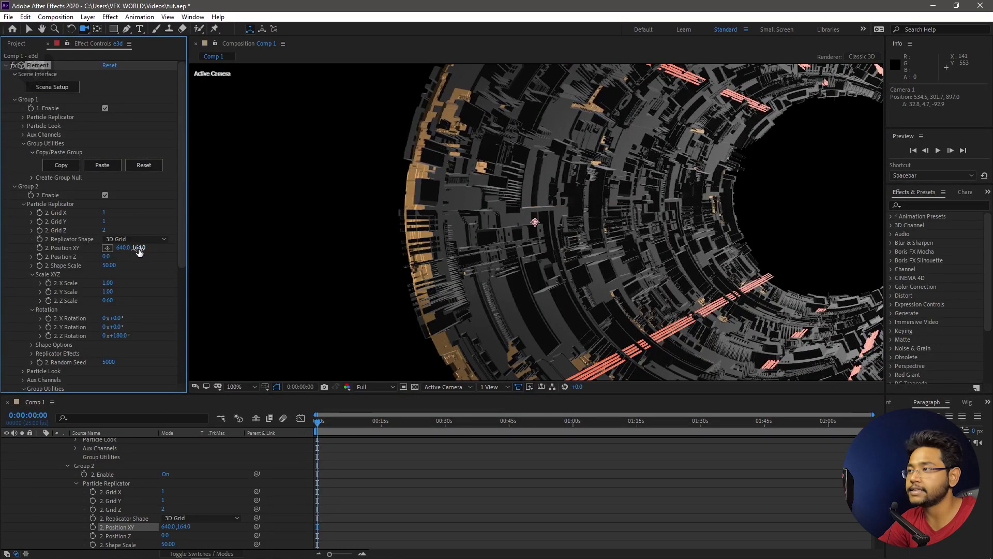
{"action": "right_click_drag", "start_coordinate": [623, 193], "coordinate": [656, 279]}
{"action": "left_click_drag", "start_coordinate": [656, 280], "coordinate": [590, 238]}
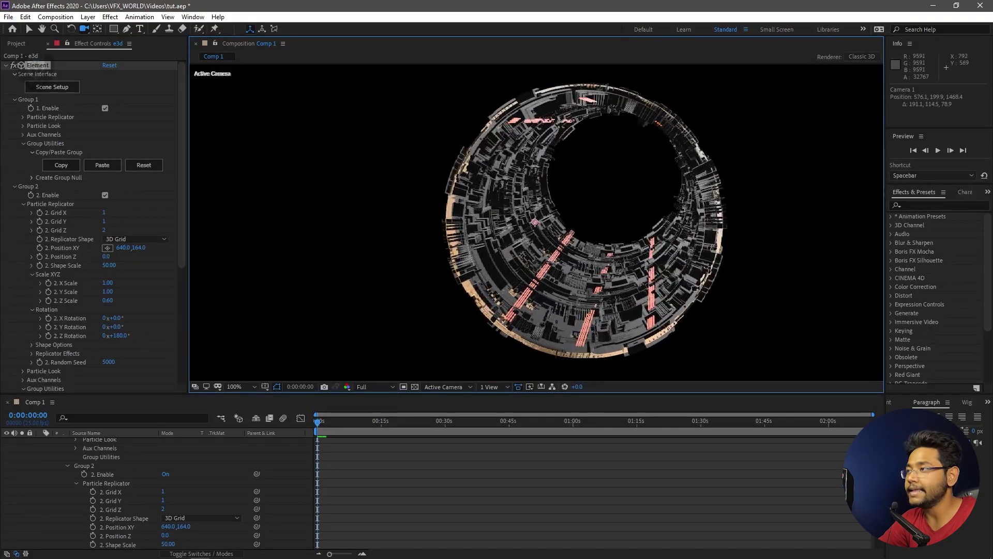
Step: Re-enable Group 3 and, in the front view, centre the circle in the tunnel at Position XY 640, 321
{"action": "left_click", "coordinate": [15, 187]}
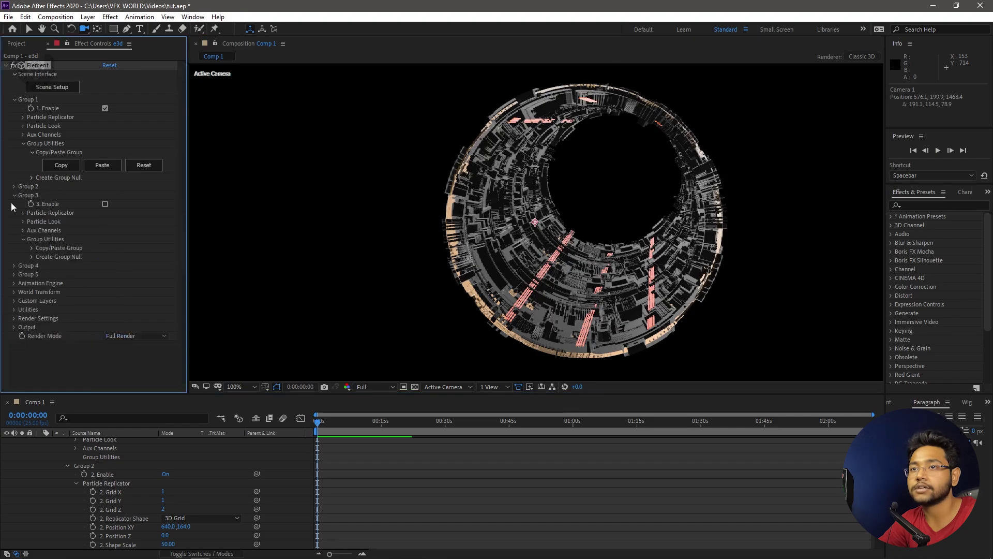
{"action": "left_click", "coordinate": [105, 204]}
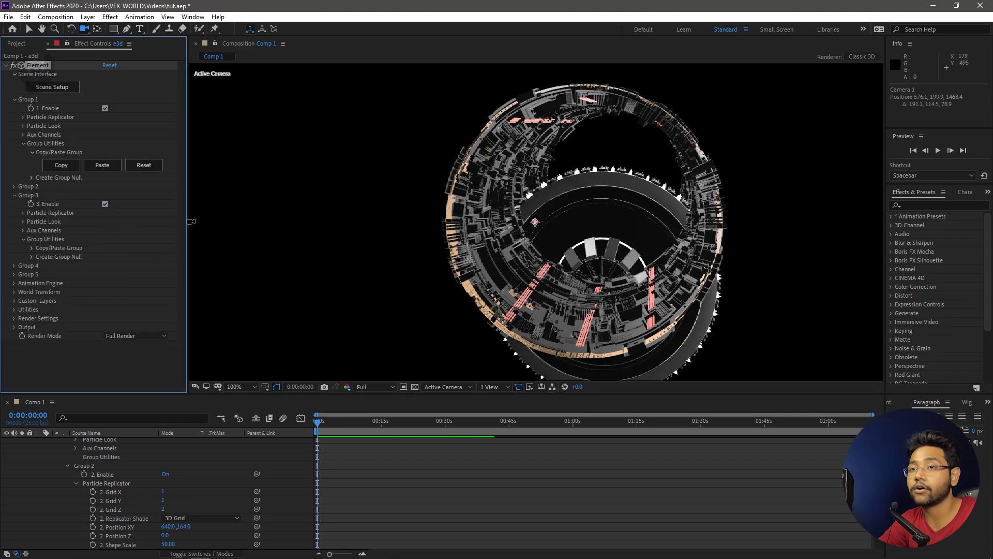
{"action": "left_click", "coordinate": [22, 213]}
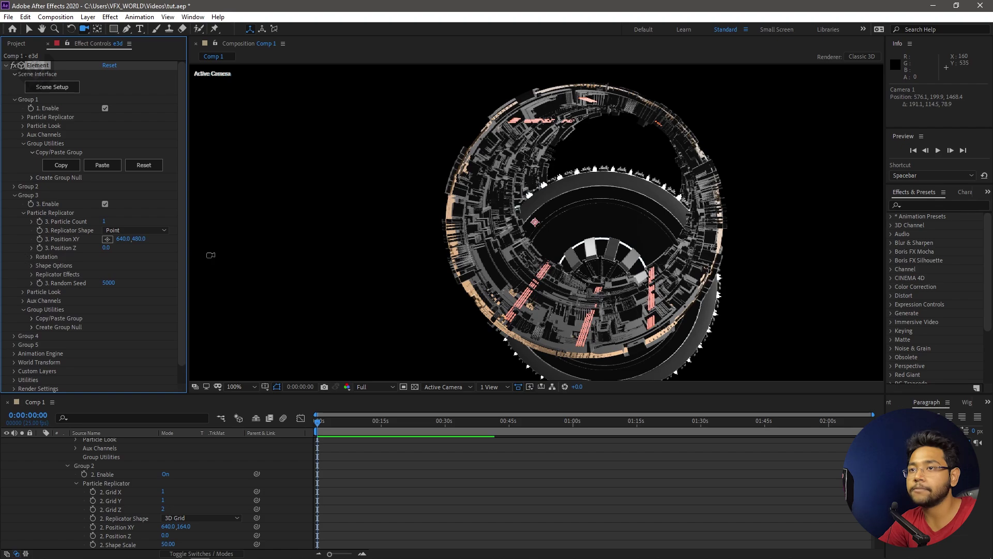
{"action": "left_click", "coordinate": [442, 387]}
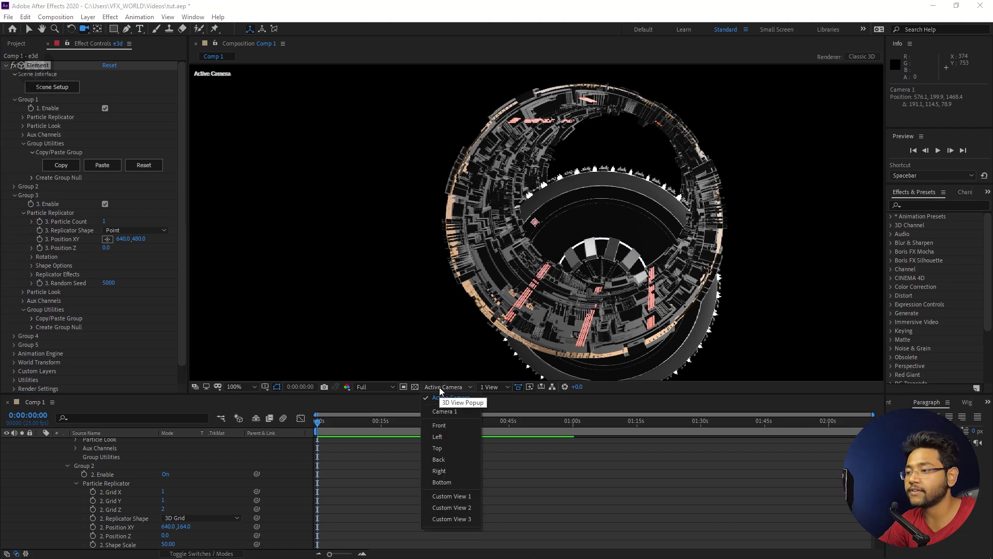
{"action": "left_click", "coordinate": [446, 432]}
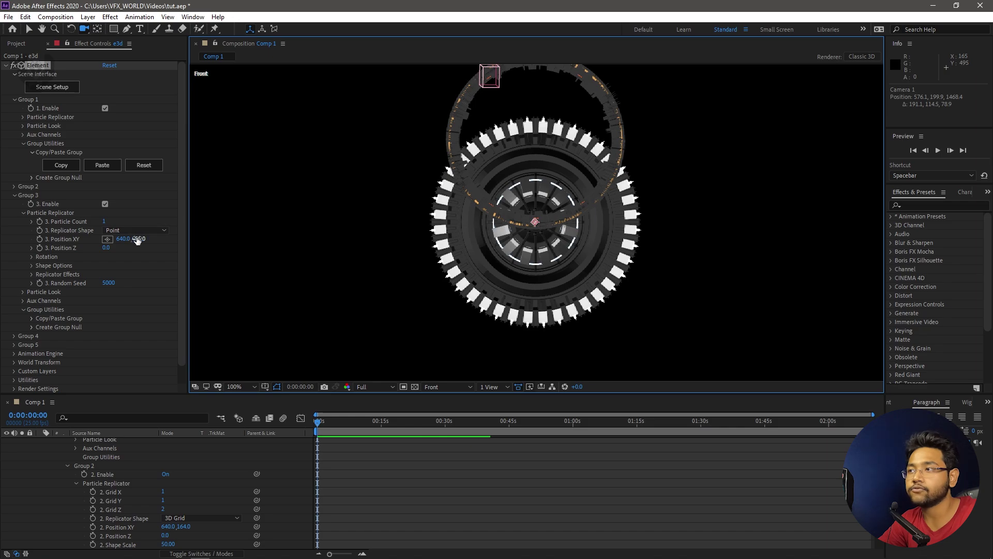
{"action": "left_click_drag", "start_coordinate": [137, 240], "coordinate": [47, 249]}
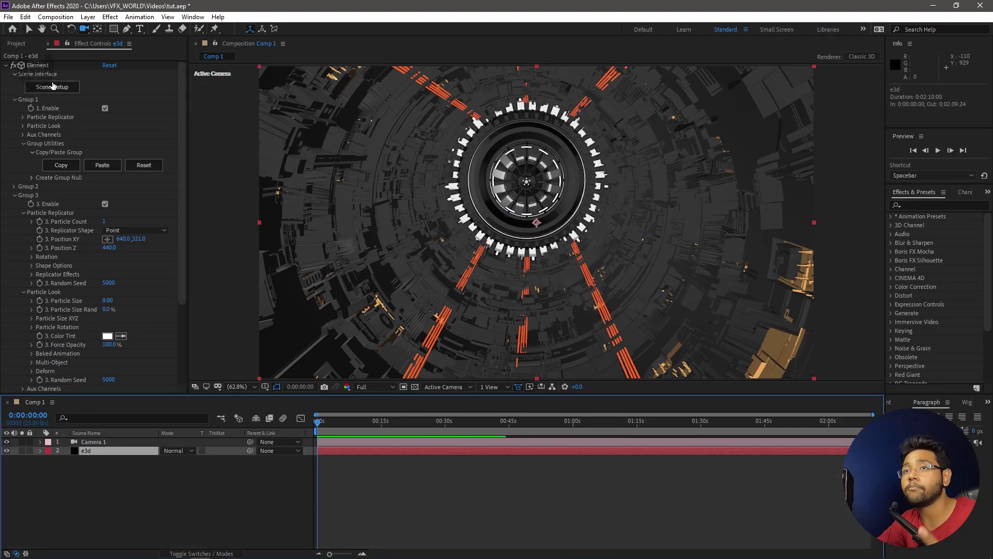
Step: Open the Element scene setup and apply the Studio_blurred environment from the V1_Environment presets
{"action": "left_click", "coordinate": [53, 87]}
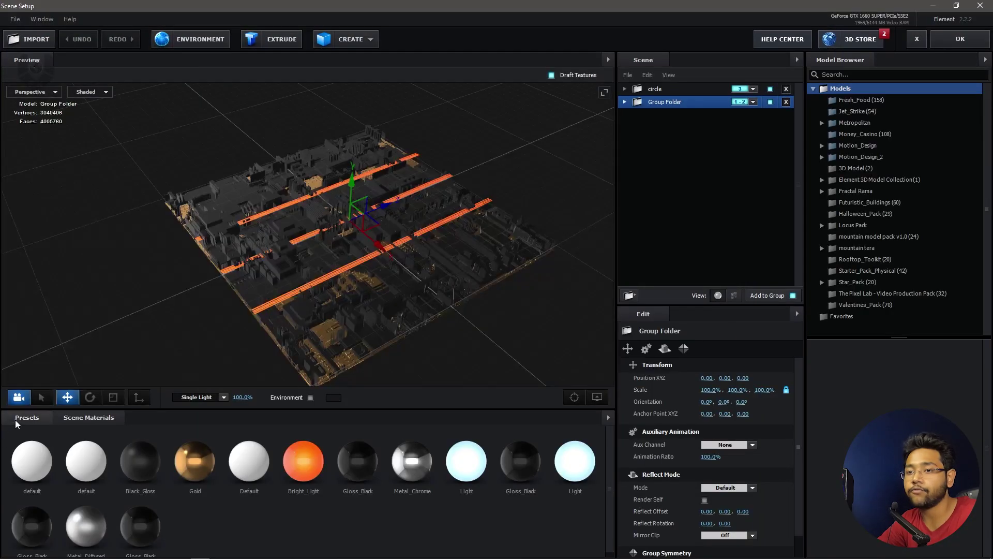
{"action": "left_click", "coordinate": [17, 420]}
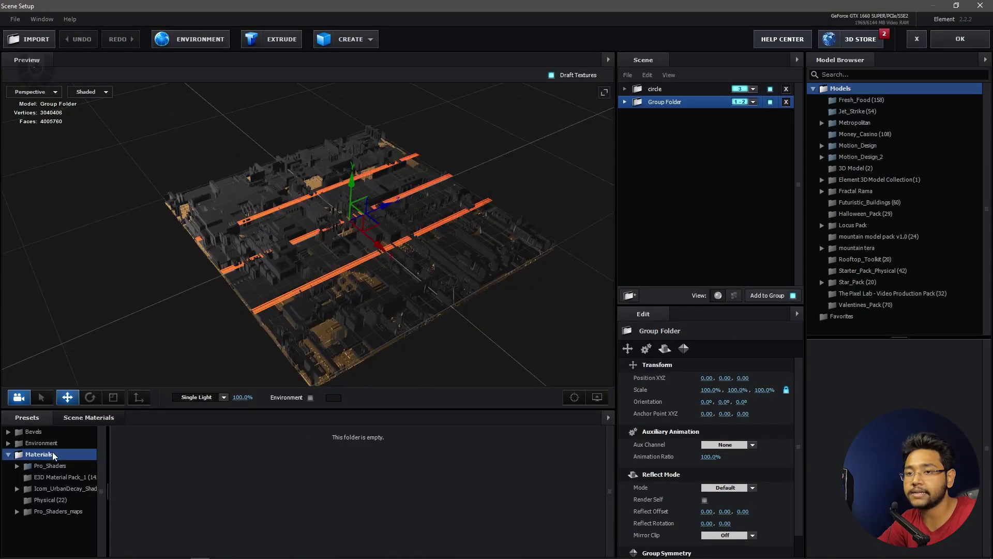
{"action": "left_click", "coordinate": [52, 444]}
{"action": "left_click", "coordinate": [62, 479]}
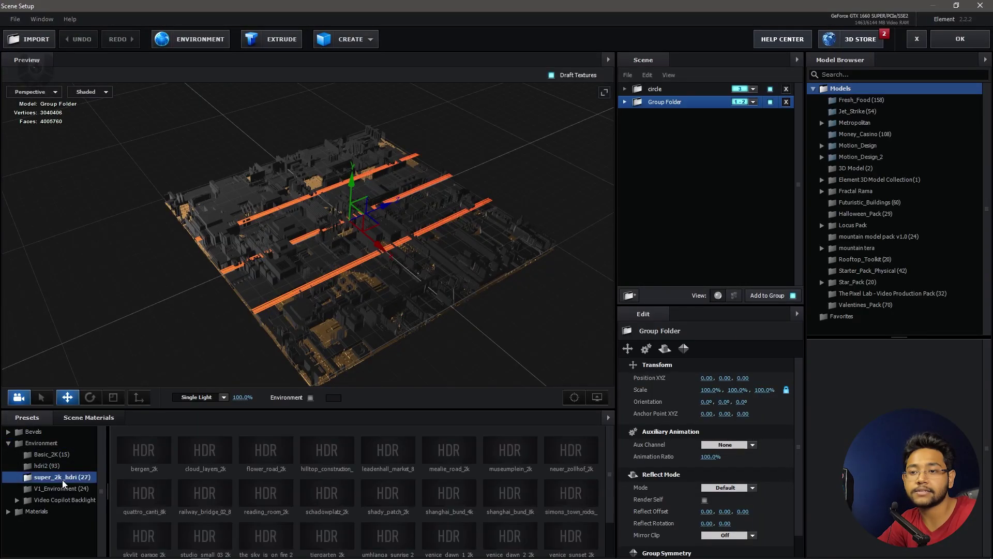
{"action": "left_click", "coordinate": [65, 489]}
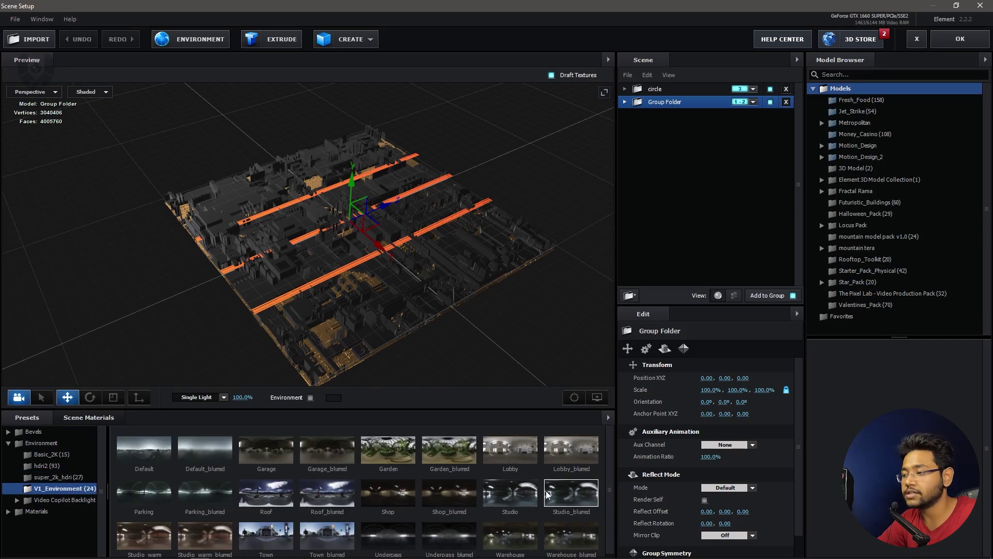
{"action": "left_click", "coordinate": [567, 492]}
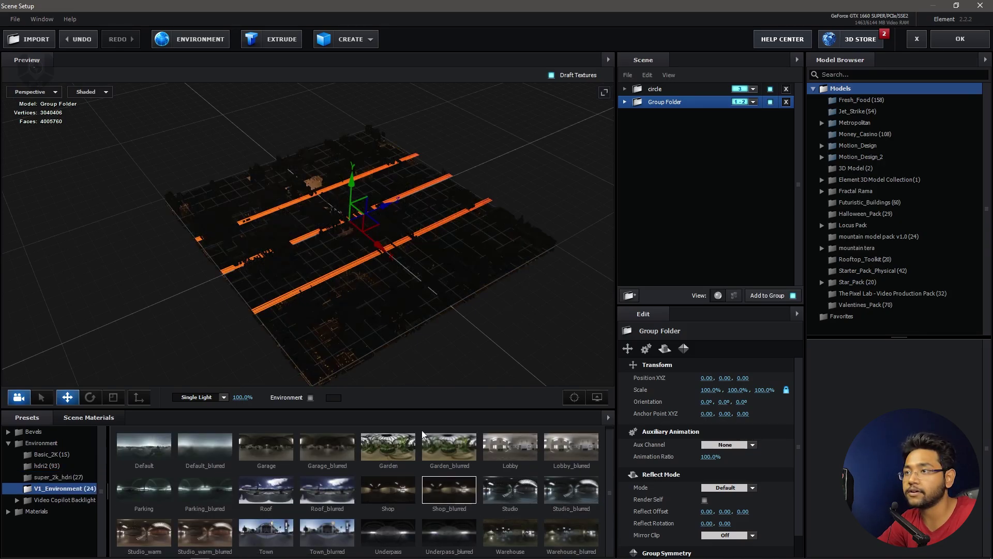
{"action": "scroll", "coordinate": [358, 299], "scroll_direction": "up", "scroll_amount": 5}
{"action": "left_click_drag", "start_coordinate": [374, 309], "coordinate": [411, 274]}
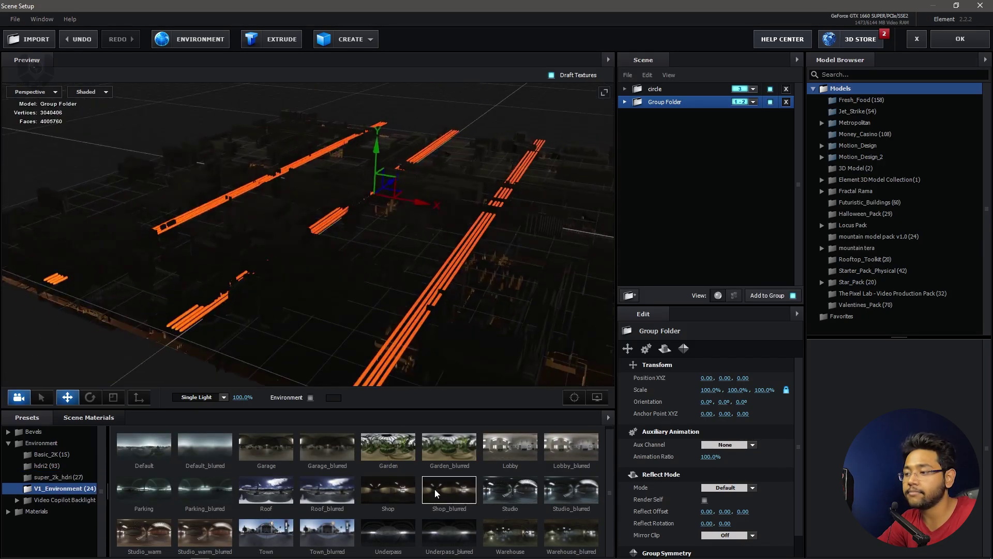
{"action": "left_click", "coordinate": [575, 535]}
{"action": "scroll", "coordinate": [374, 301], "scroll_direction": "up", "scroll_amount": 5}
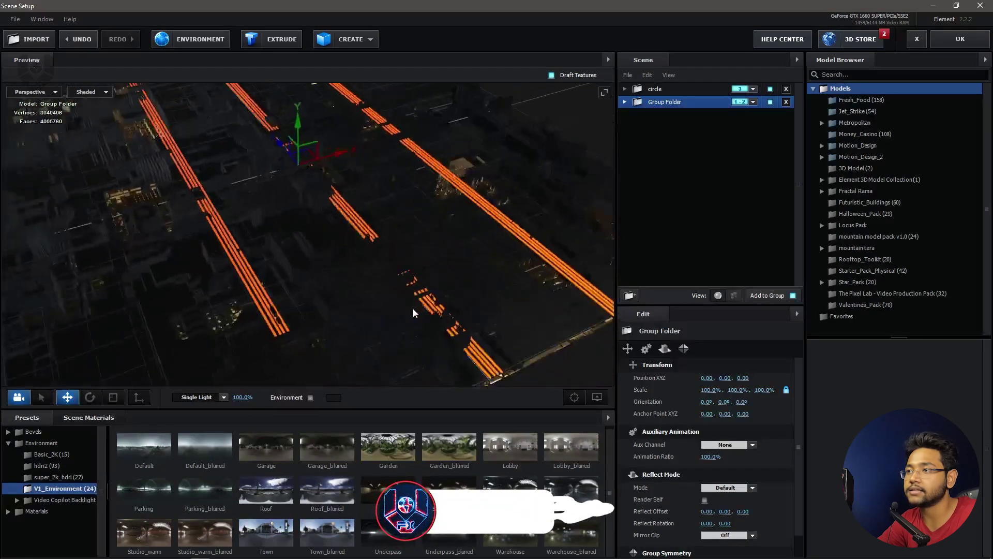
Step: Raise the environment map's brightness to 20% and accept the texture settings
{"action": "left_click", "coordinate": [200, 43]}
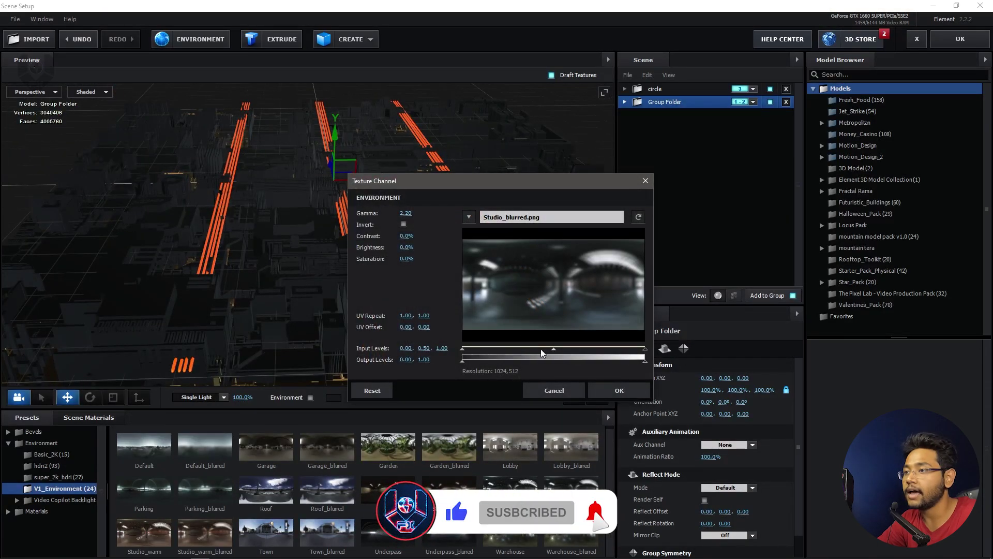
{"action": "left_click_drag", "start_coordinate": [401, 247], "coordinate": [407, 247]}
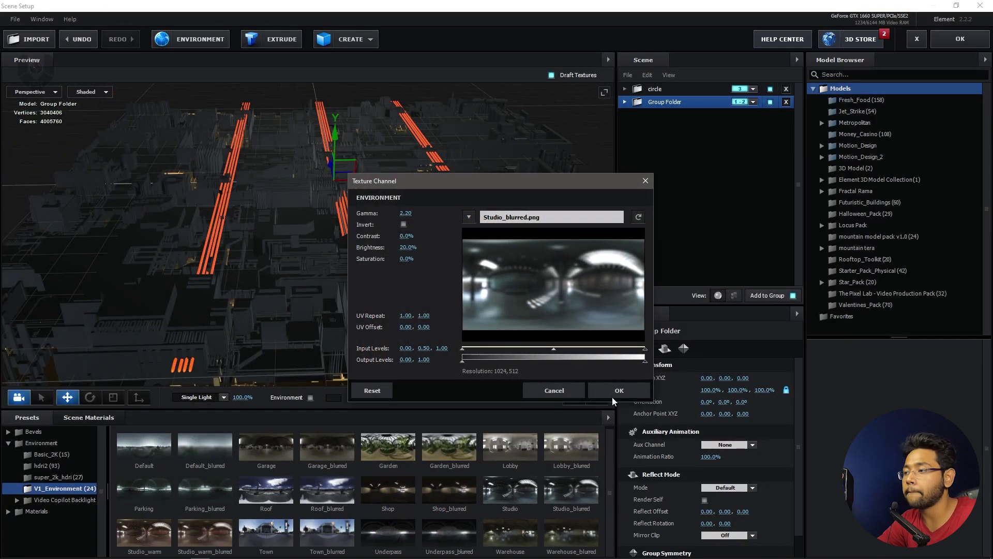
{"action": "left_click", "coordinate": [641, 394]}
Step: Set the reflect mode of model 01 inside the city group folder to Mirror Surface
{"action": "left_click", "coordinate": [624, 102]}
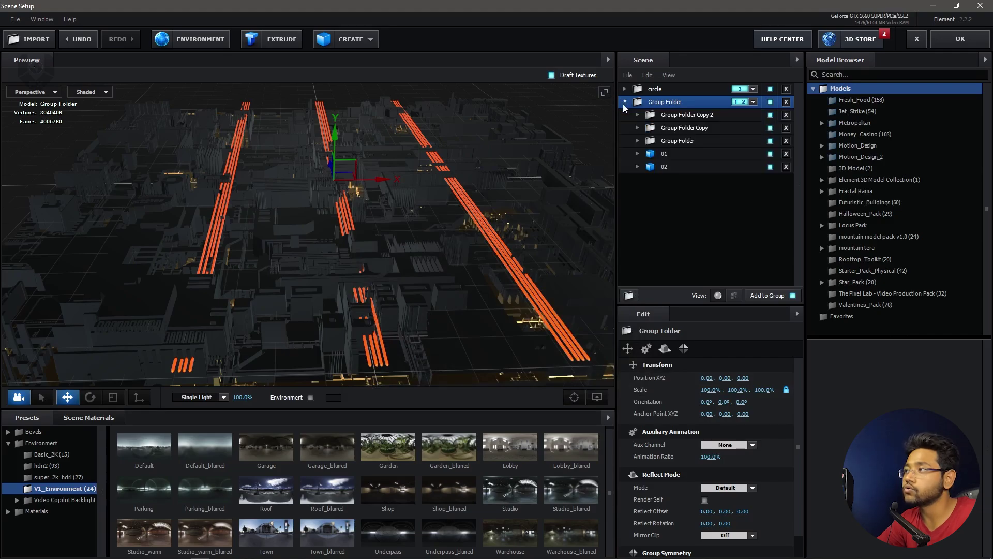
{"action": "left_click", "coordinate": [681, 153]}
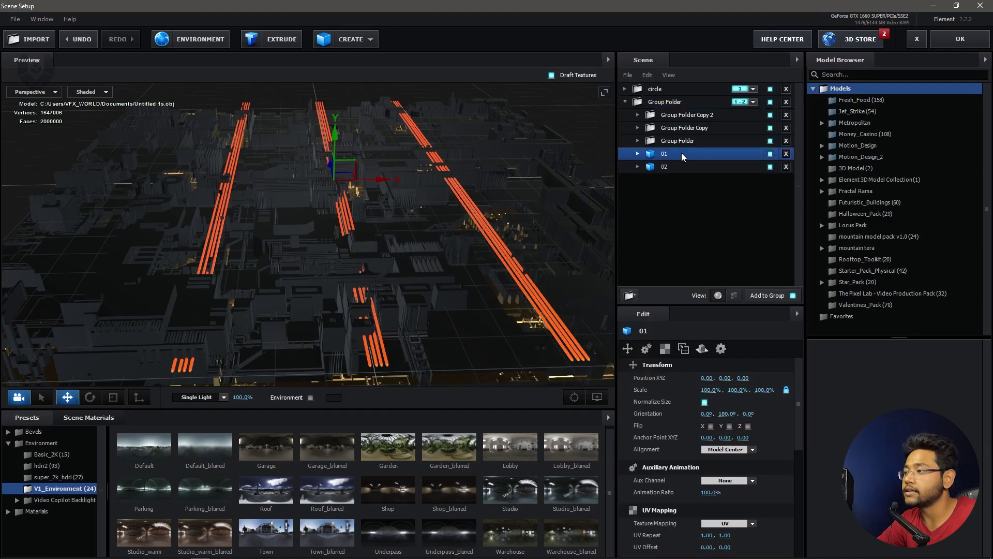
{"action": "left_click", "coordinate": [702, 348]}
{"action": "left_click", "coordinate": [725, 377]}
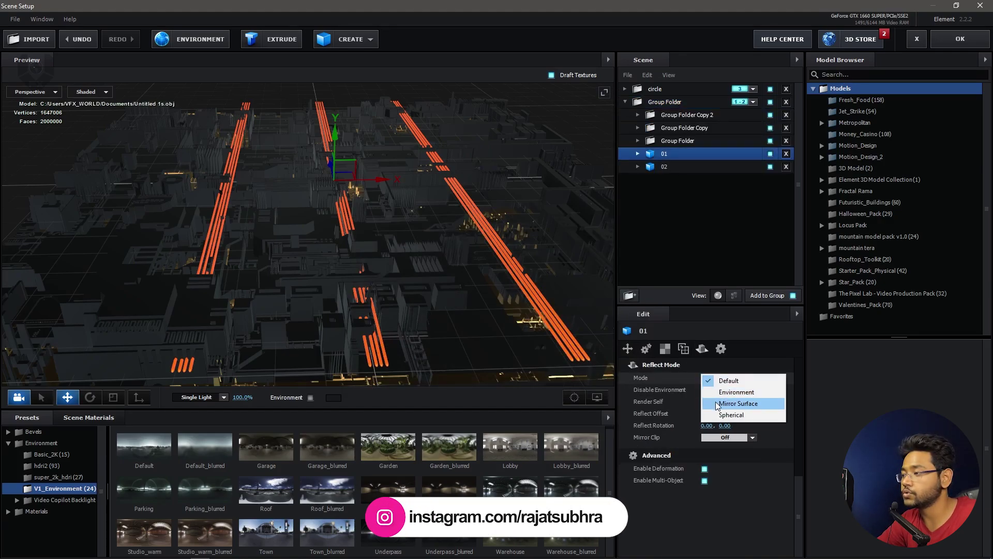
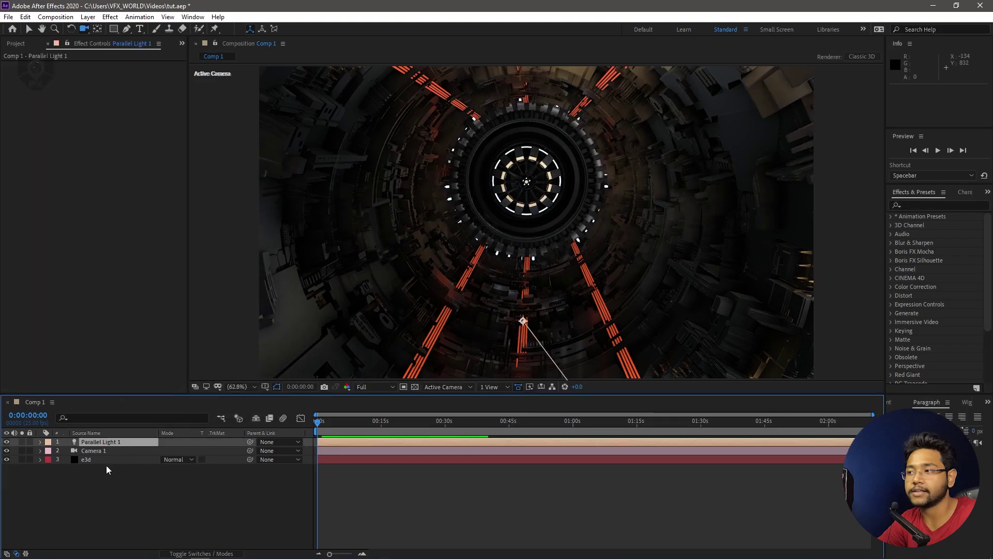
Step: Move Parallel Light 1 to position 561.1, 148.9, -72.6
{"action": "key", "text": "p"}
{"action": "mouse_move", "coordinate": [168, 450]}
{"action": "left_mouse_down"}
{"action": "mouse_move", "coordinate": [207, 451]}
{"action": "mouse_move", "coordinate": [156, 456]}
{"action": "mouse_move", "coordinate": [222, 448]}
{"action": "mouse_move", "coordinate": [174, 449]}
{"action": "left_mouse_up"}
Step: Set the additional lighting preset to 360 in the render settings of the e3d layer's Element effect
{"action": "left_click", "coordinate": [106, 467]}
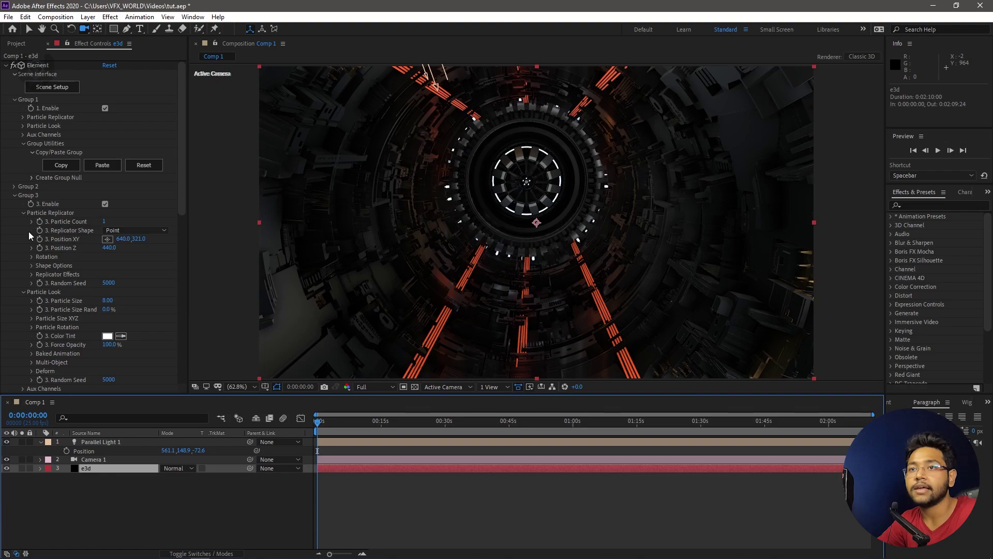
{"action": "scroll", "coordinate": [29, 234], "scroll_direction": "down", "scroll_amount": 8}
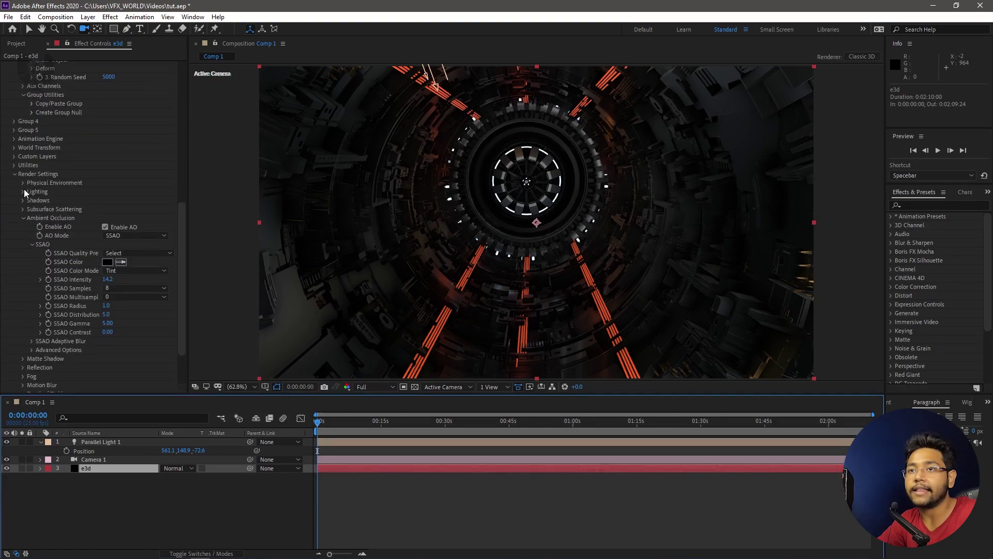
{"action": "left_click", "coordinate": [24, 190]}
{"action": "left_click", "coordinate": [134, 220]}
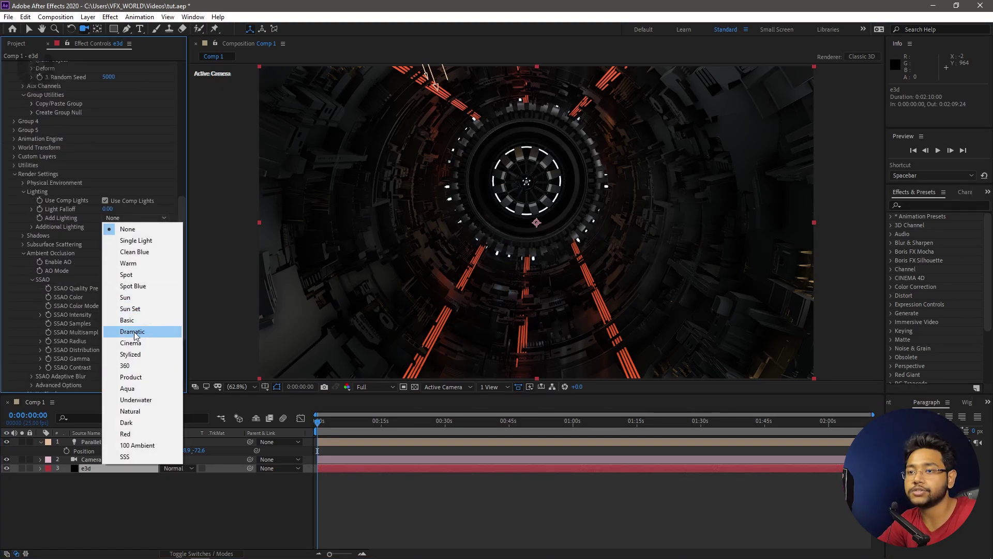
{"action": "left_click", "coordinate": [135, 367]}
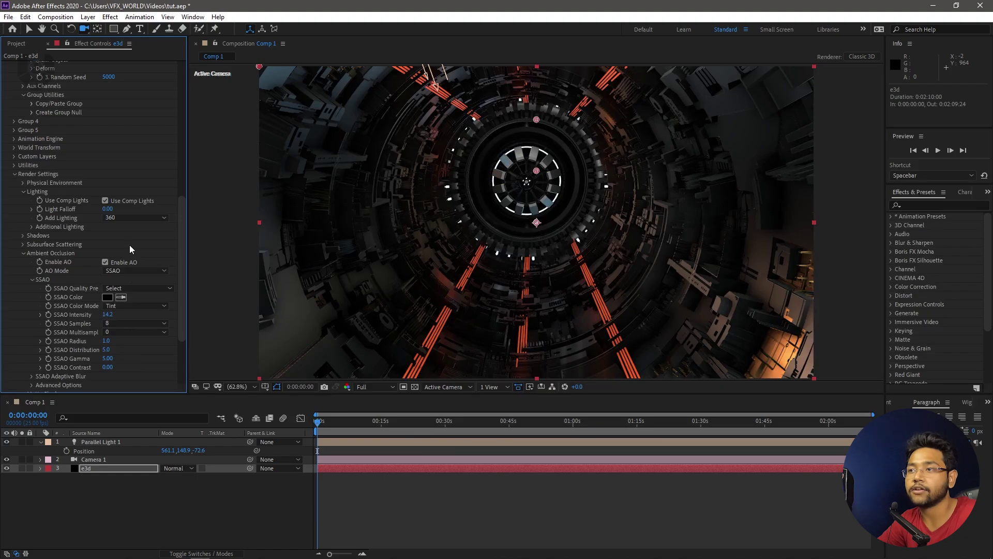
{"action": "left_click", "coordinate": [29, 28]}
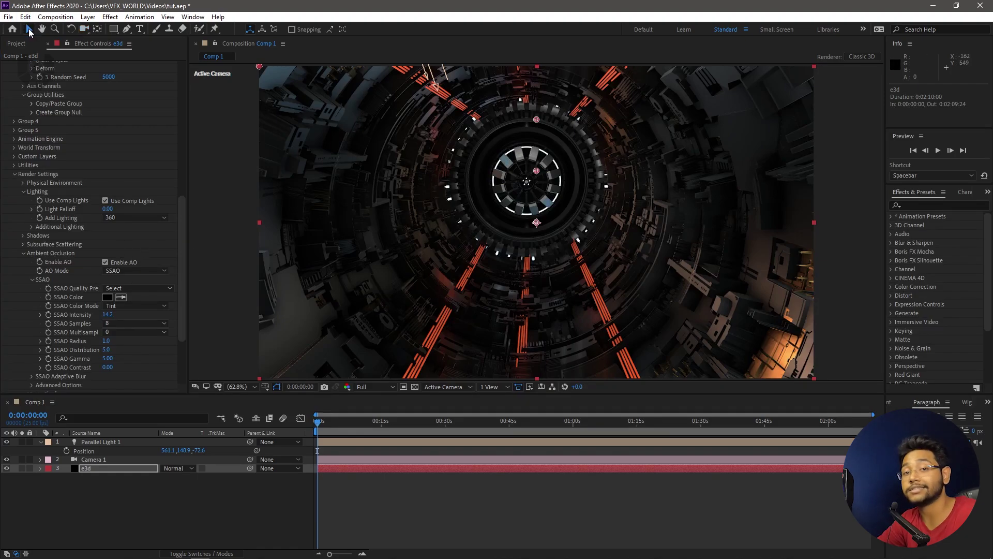
Step: Try the Product and Basic lighting presets on the e3d layer and return Add Lighting to 360
{"action": "left_click", "coordinate": [136, 221]}
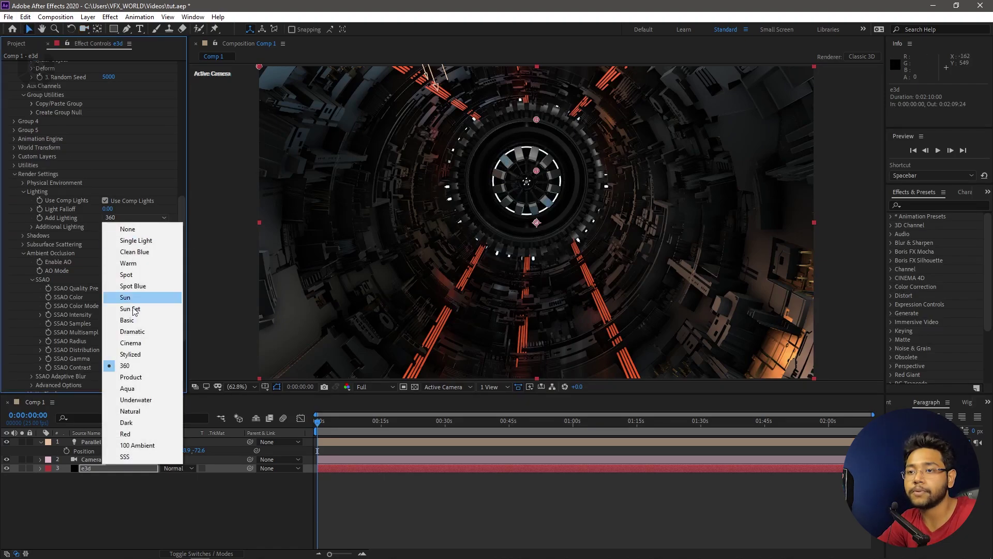
{"action": "left_click", "coordinate": [137, 378]}
{"action": "left_click", "coordinate": [133, 218]}
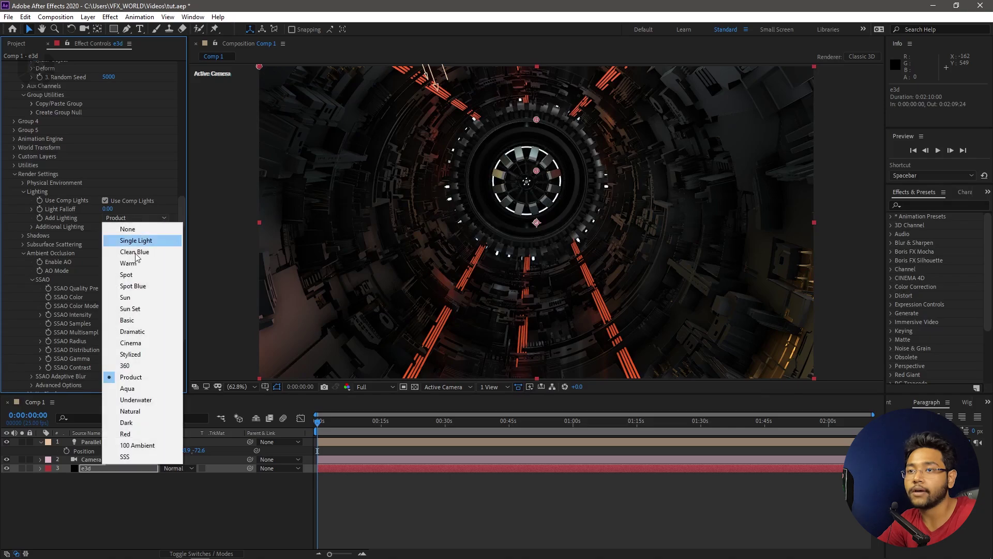
{"action": "left_click", "coordinate": [136, 320]}
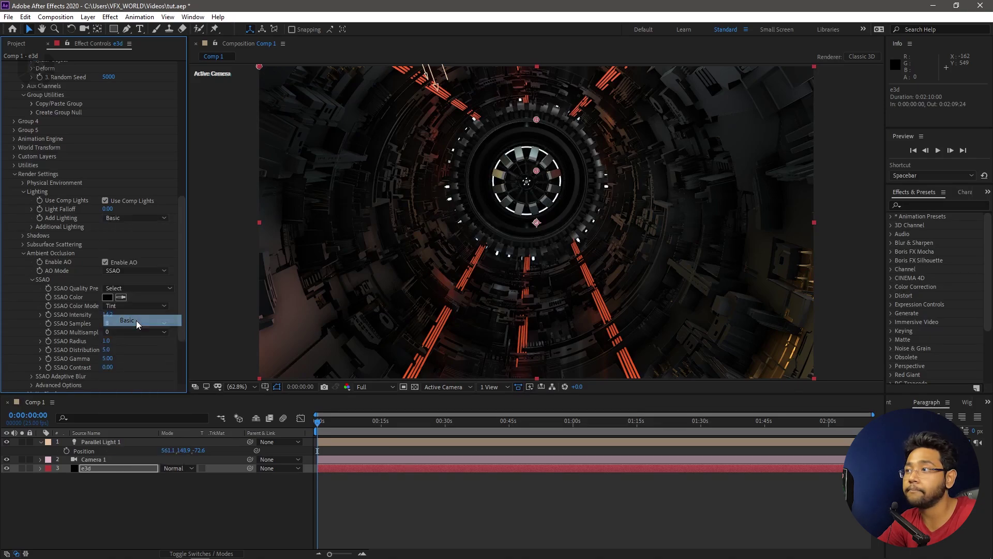
{"action": "left_click", "coordinate": [150, 219]}
{"action": "left_click", "coordinate": [150, 365]}
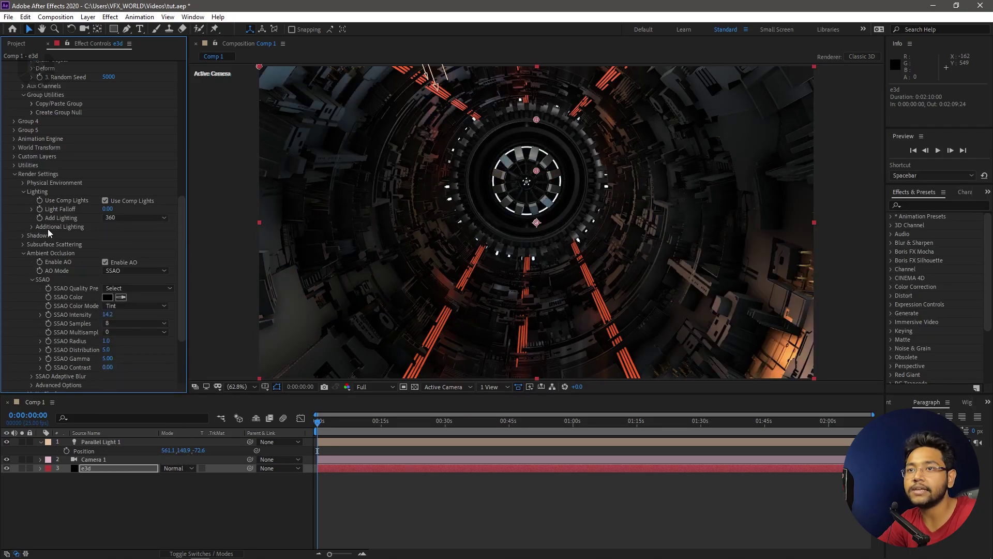
Step: Set the additional lighting's brightness multiplier to 287% and rotate the physical environment 12° in Y and 65° in Z
{"action": "left_click", "coordinate": [29, 225]}
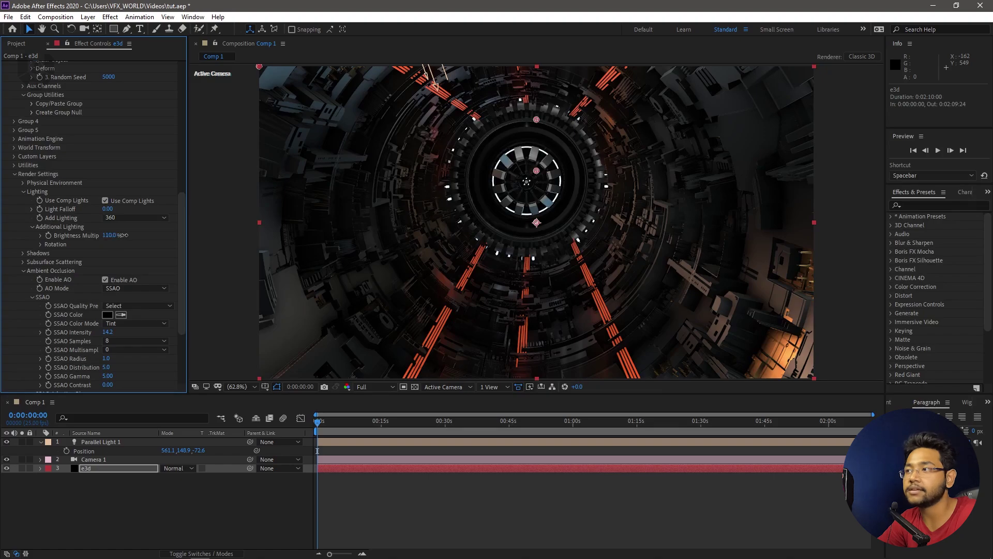
{"action": "left_click_drag", "start_coordinate": [143, 233], "coordinate": [199, 227]}
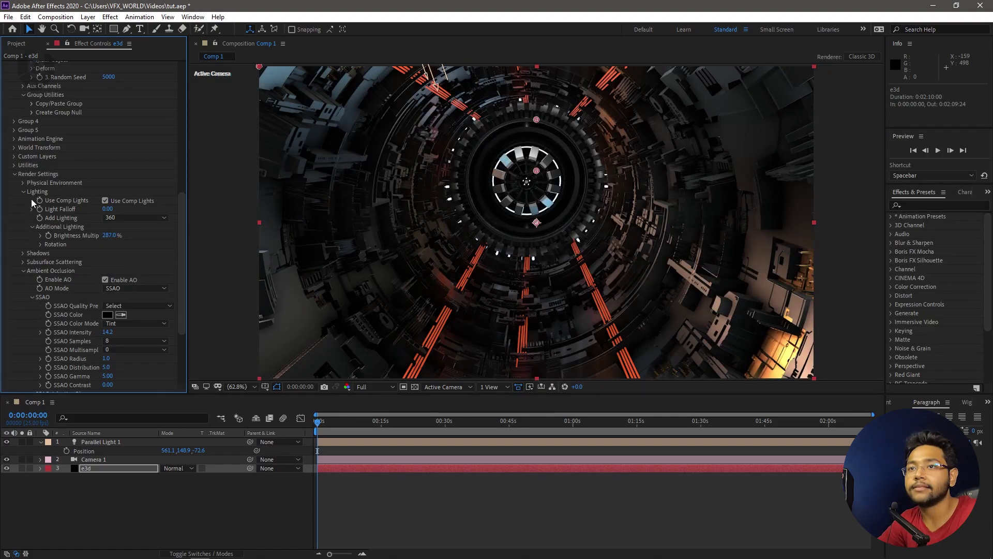
{"action": "left_click", "coordinate": [22, 182]}
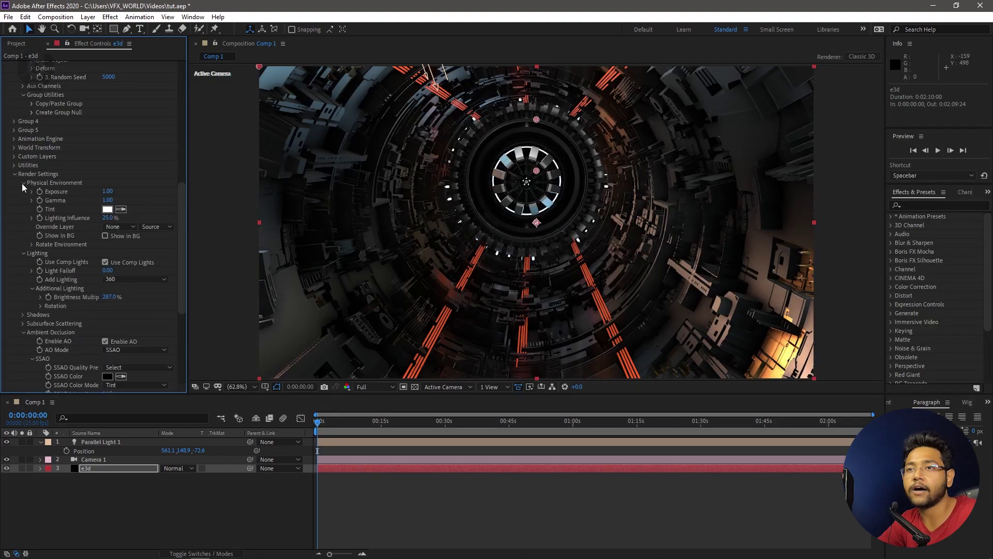
{"action": "left_click", "coordinate": [31, 244]}
{"action": "left_click_drag", "start_coordinate": [121, 262], "coordinate": [149, 273]}
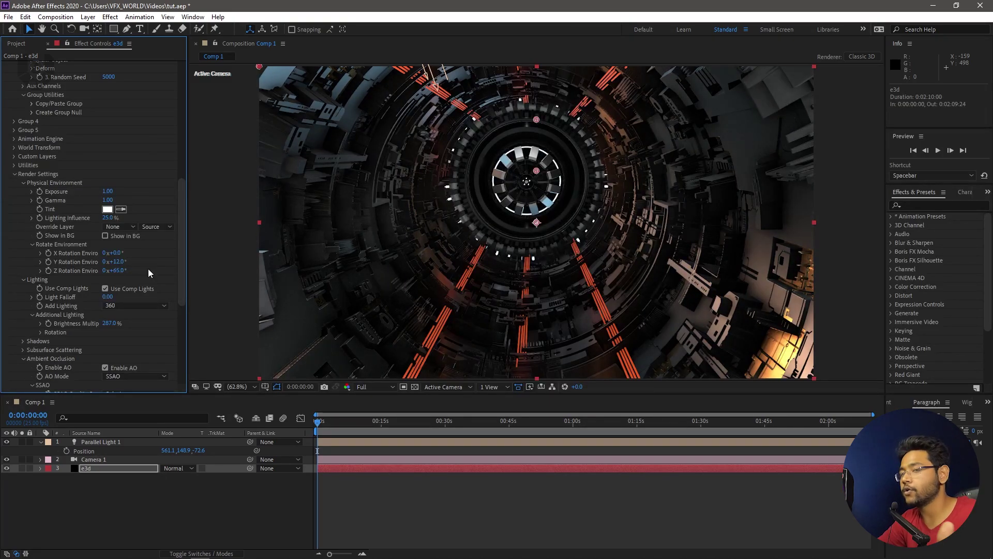
Step: Change the physical environment's tint to a light orange
{"action": "left_click", "coordinate": [107, 209]}
{"action": "left_click", "coordinate": [117, 213]}
{"action": "left_click_drag", "start_coordinate": [116, 213], "coordinate": [109, 213]}
{"action": "left_click_drag", "start_coordinate": [179, 325], "coordinate": [180, 333]}
{"action": "left_click_drag", "start_coordinate": [120, 241], "coordinate": [84, 180]}
{"action": "left_click", "coordinate": [244, 220]}
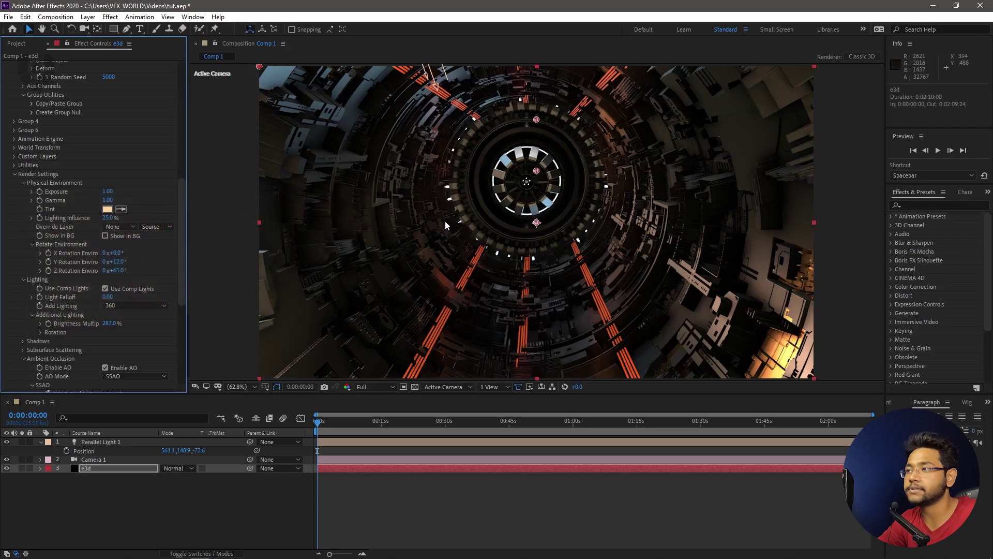
Step: Rotate the additional lighting to -1° in X, 49° in Y and 24° in Z
{"action": "key", "text": "c"}
{"action": "left_click", "coordinate": [466, 214]}
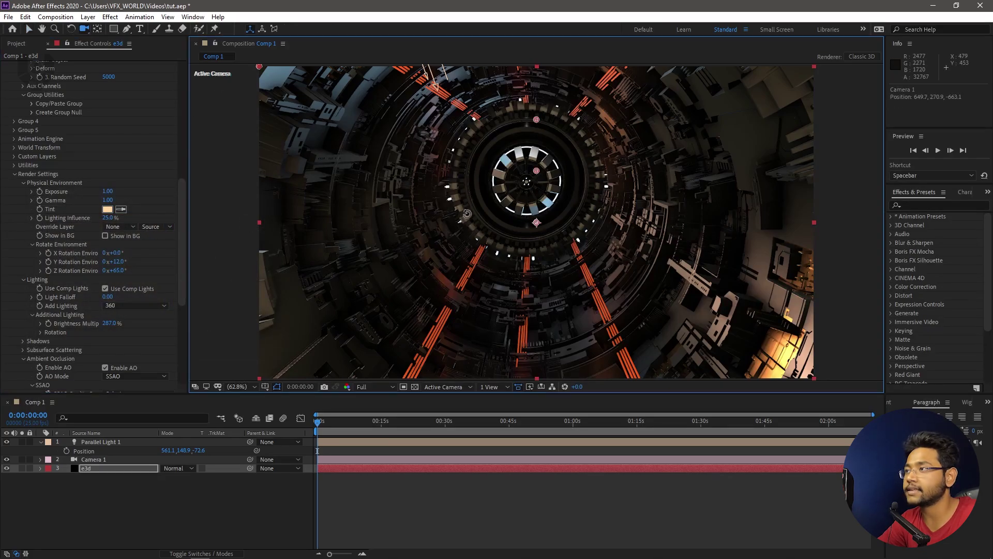
{"action": "left_click_drag", "start_coordinate": [467, 213], "coordinate": [469, 209]}
{"action": "left_click", "coordinate": [41, 332]}
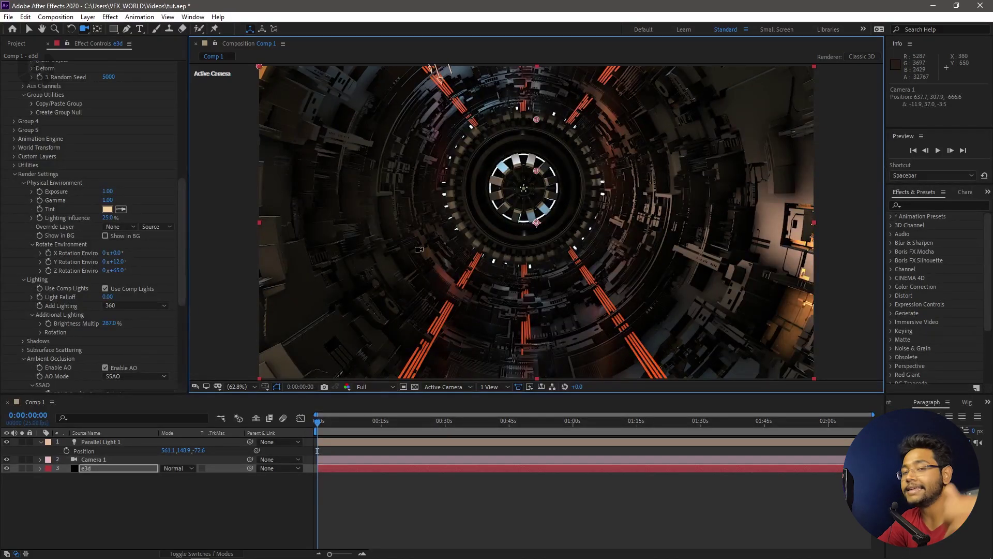
{"action": "left_click_drag", "start_coordinate": [111, 341], "coordinate": [115, 342]}
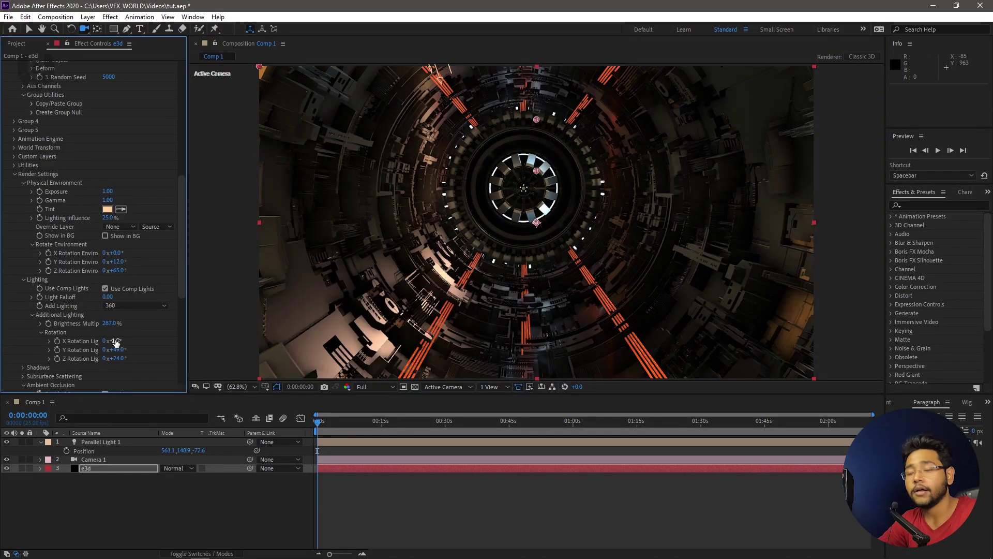
Step: Duplicate the e3d layer and rename the copy "depth fog"
{"action": "left_click", "coordinate": [103, 471]}
{"action": "key", "text": "ctrl+d"}
{"action": "right_click", "coordinate": [103, 470]}
{"action": "left_click", "coordinate": [142, 451]}
{"action": "type", "text": "de"}
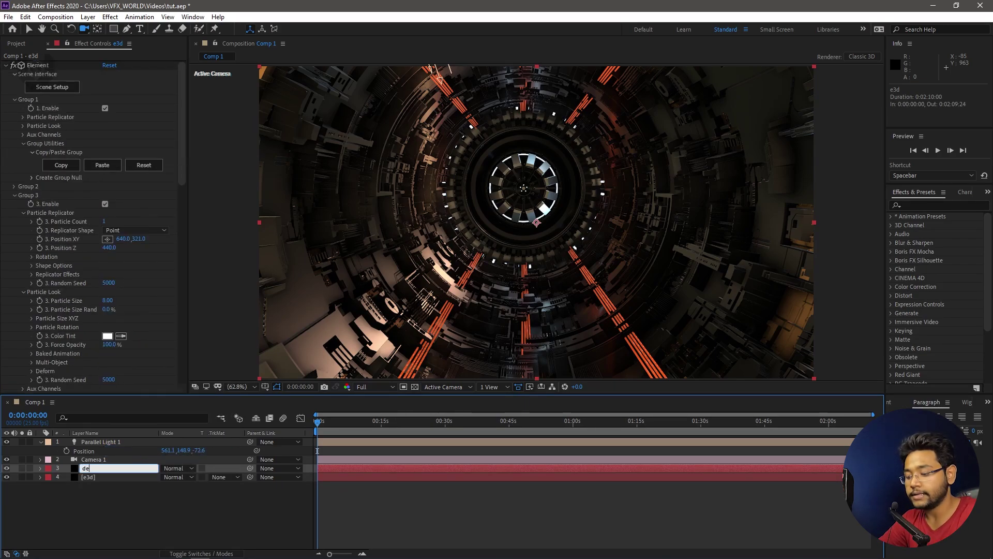
{"action": "type", "text": "pth fog"}
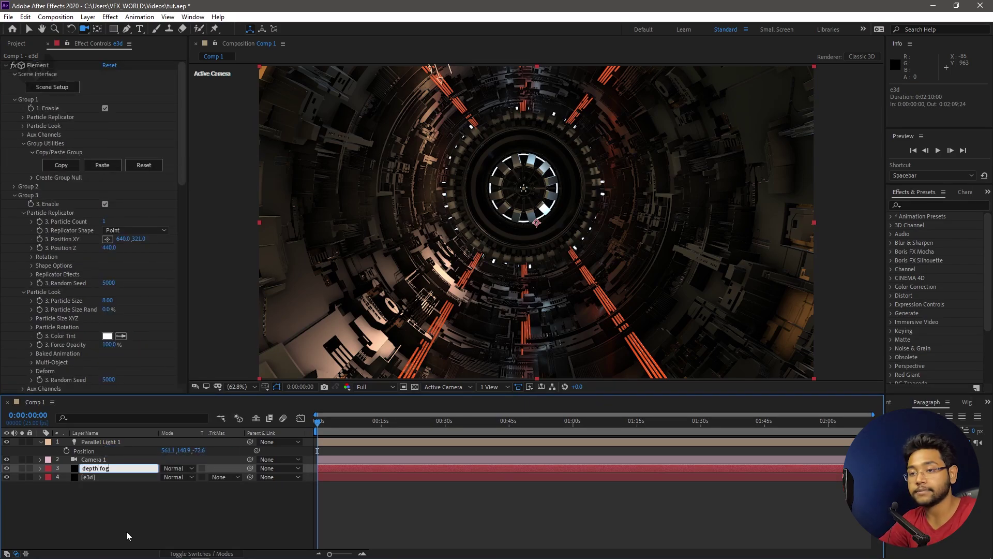
{"action": "key", "text": "Return"}
Step: Set the Element output of the depth fog layer to show World Position
{"action": "left_click", "coordinate": [123, 471]}
{"action": "scroll", "coordinate": [79, 281], "scroll_direction": "down", "scroll_amount": 10}
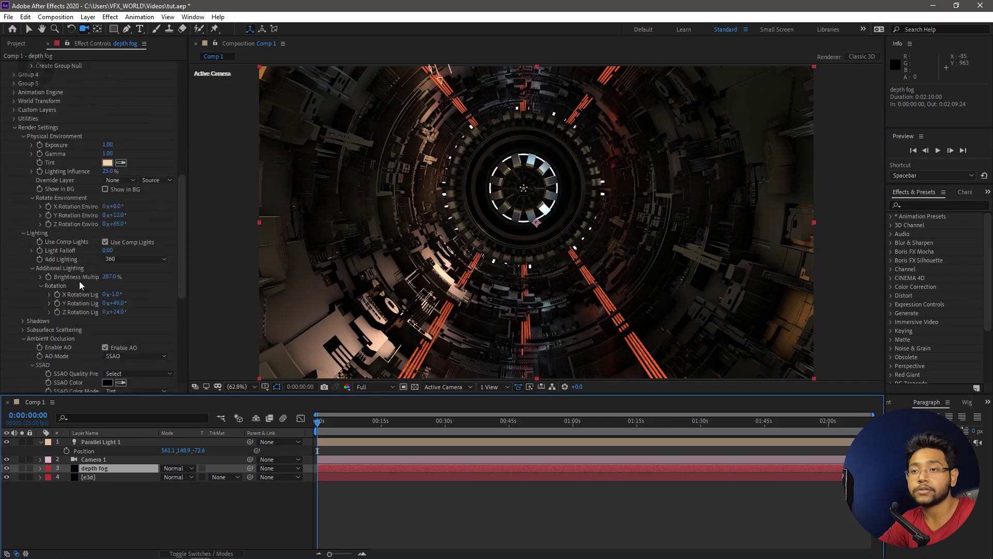
{"action": "scroll", "coordinate": [79, 281], "scroll_direction": "down", "scroll_amount": 15}
{"action": "scroll", "coordinate": [86, 318], "scroll_direction": "down", "scroll_amount": 1}
{"action": "left_click", "coordinate": [131, 239]}
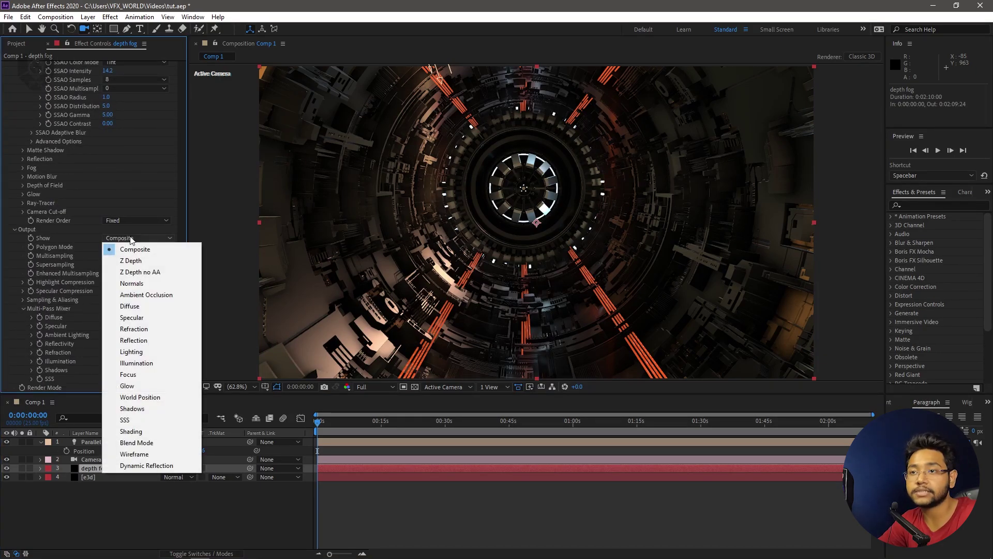
{"action": "left_click", "coordinate": [153, 398]}
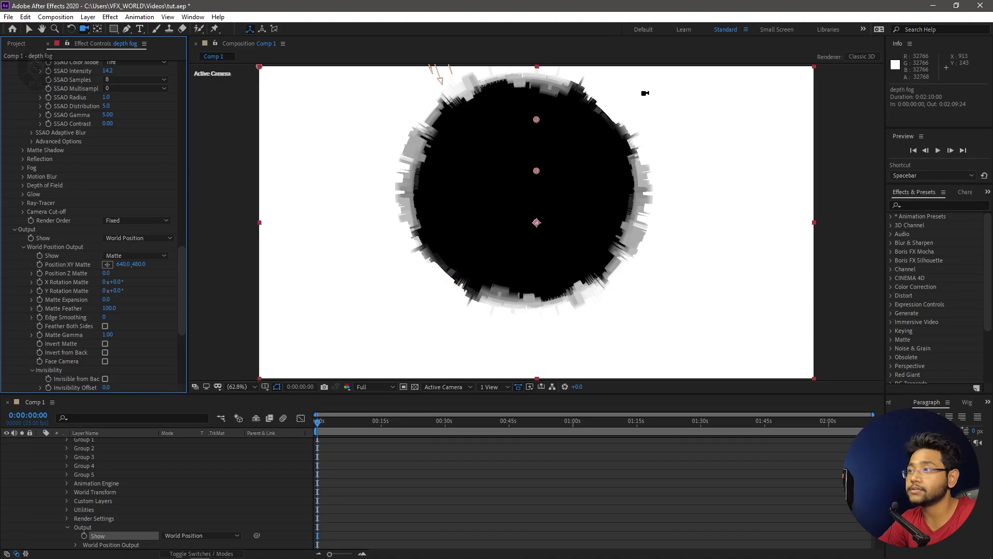
{"action": "left_click", "coordinate": [28, 29]}
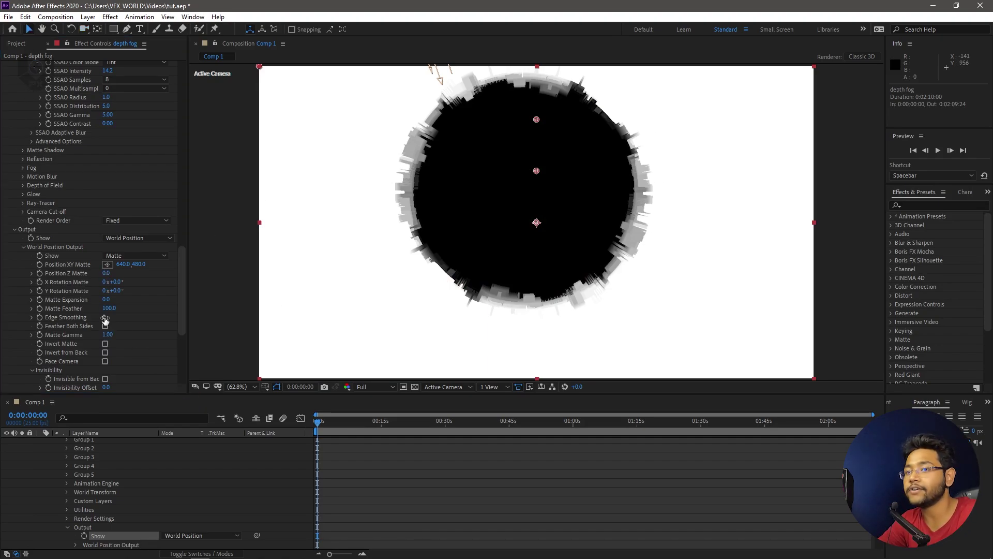
Step: Invert the world position matte and set its feather to 750 and its expansion to -270
{"action": "left_click", "coordinate": [105, 343]}
{"action": "scroll", "coordinate": [105, 336], "scroll_direction": "down", "scroll_amount": 1}
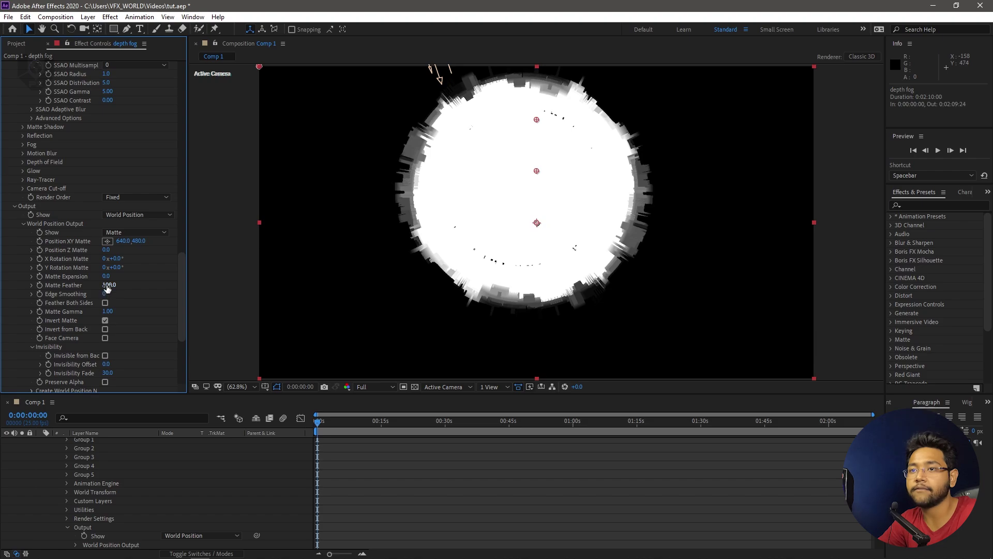
{"action": "left_click_drag", "start_coordinate": [124, 285], "coordinate": [91, 277]}
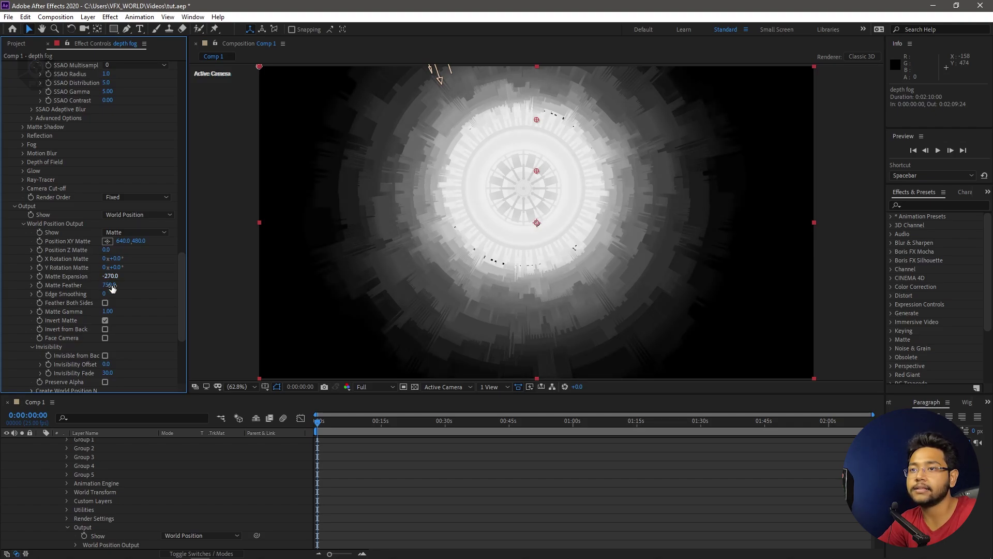
Step: Set the blending mode of the depth fog layer to Add
{"action": "scroll", "coordinate": [63, 512], "scroll_direction": "up", "scroll_amount": 3}
{"action": "left_click", "coordinate": [40, 468]}
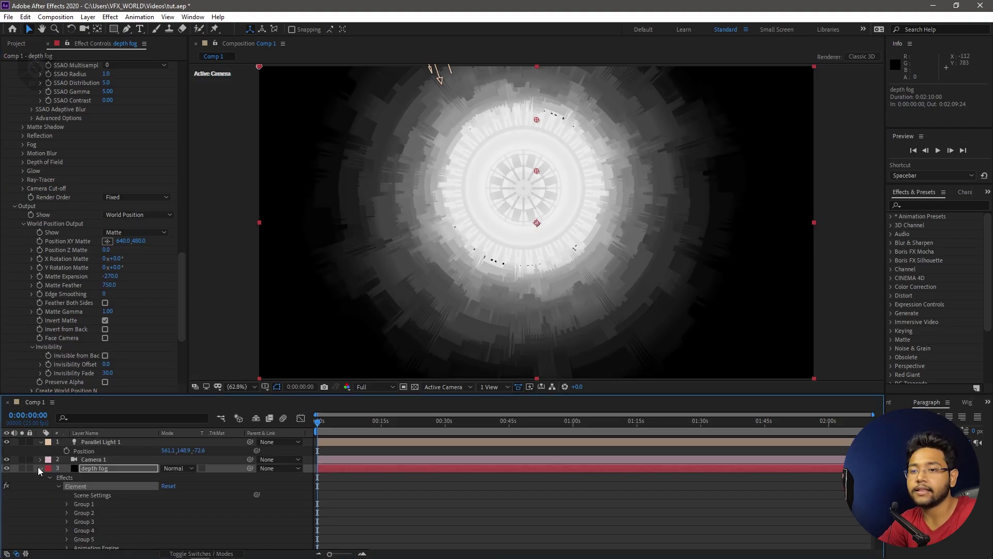
{"action": "left_click", "coordinate": [190, 467]}
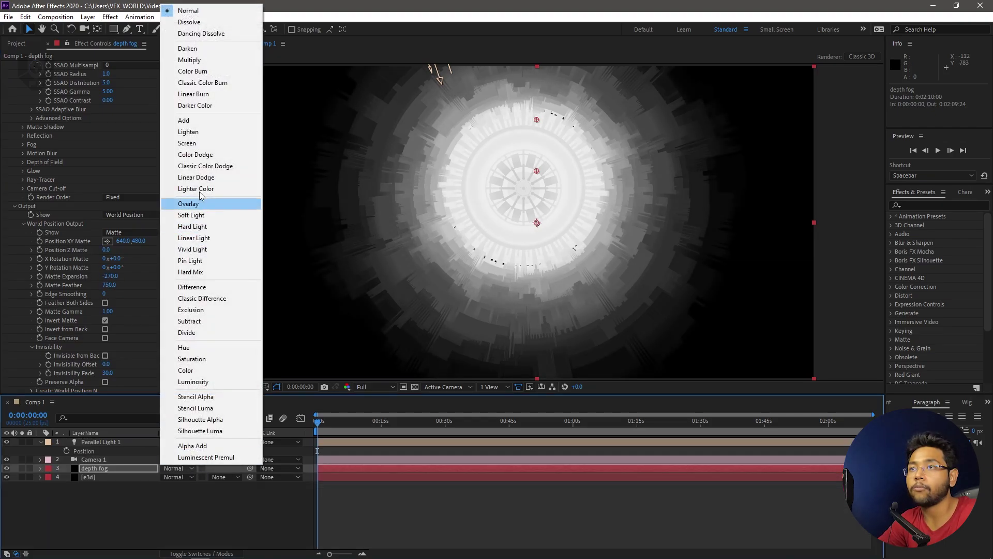
{"action": "left_click", "coordinate": [203, 122]}
Step: Apply the Tint effect to the depth fog layer below its Element effect
{"action": "scroll", "coordinate": [60, 242], "scroll_direction": "up", "scroll_amount": 15}
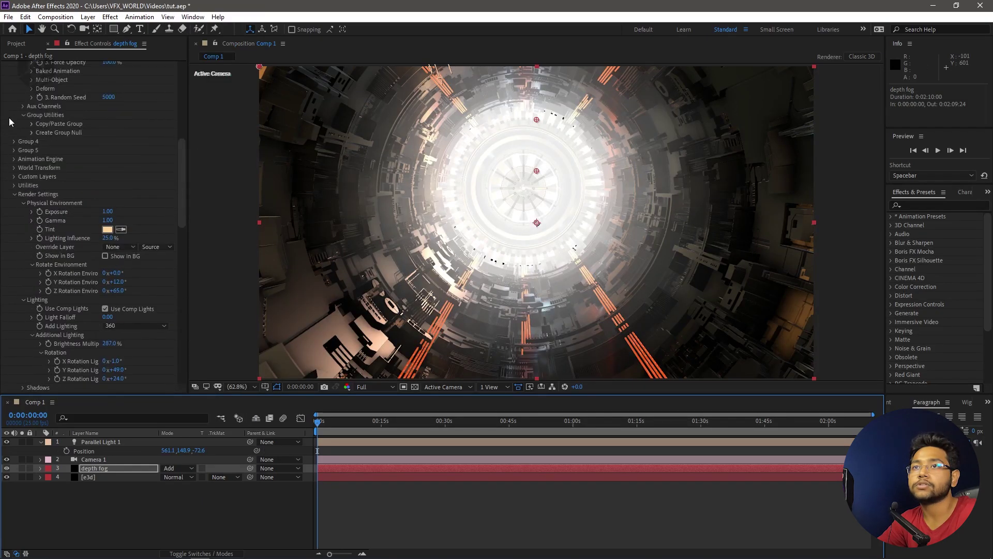
{"action": "left_click", "coordinate": [7, 65]}
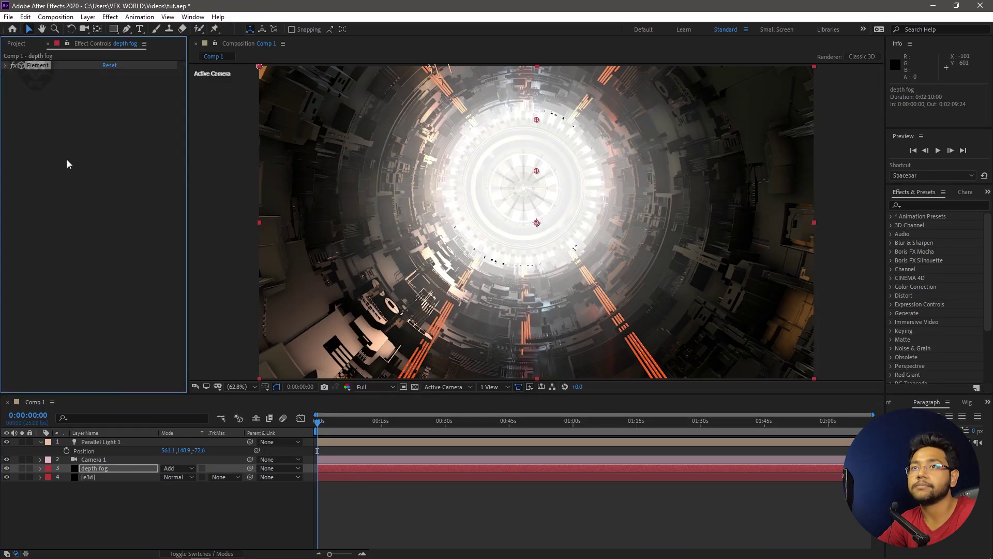
{"action": "left_click", "coordinate": [915, 206]}
{"action": "type", "text": "tint"}
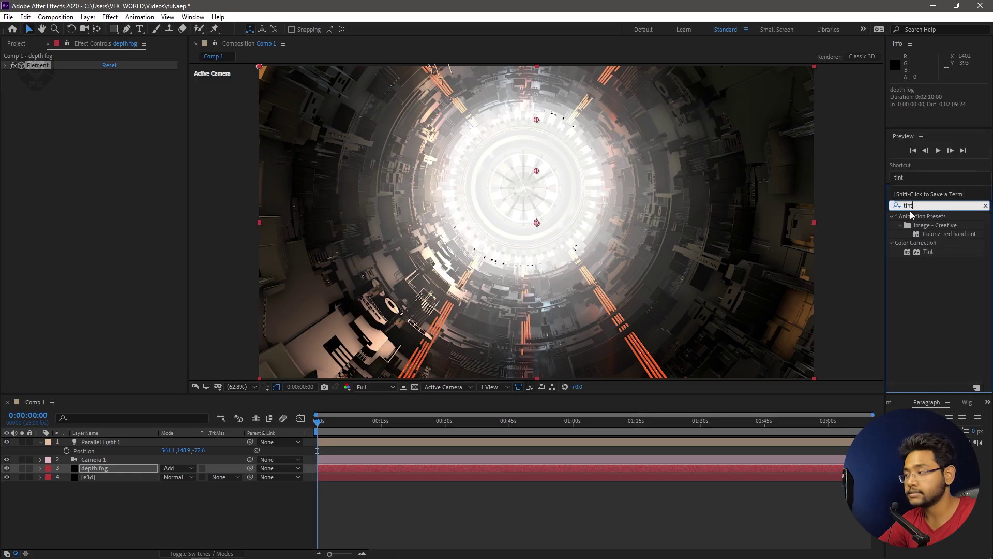
{"action": "left_click_drag", "start_coordinate": [928, 252], "coordinate": [97, 230]}
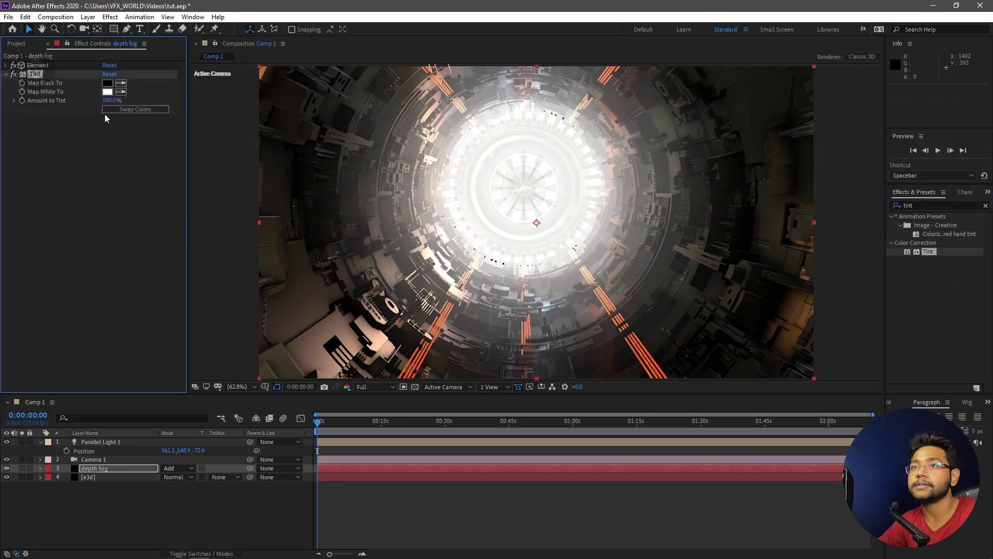
Step: Map the Tint effect's white to orange (FF9D3E) and check the fog's look in the composition
{"action": "left_click", "coordinate": [108, 93]}
{"action": "left_click_drag", "start_coordinate": [177, 304], "coordinate": [177, 336]}
{"action": "left_click_drag", "start_coordinate": [130, 234], "coordinate": [133, 192]}
{"action": "mouse_move", "coordinate": [176, 334]}
{"action": "left_mouse_down"}
{"action": "mouse_move", "coordinate": [176, 290]}
{"action": "mouse_move", "coordinate": [181, 334]}
{"action": "left_mouse_up"}
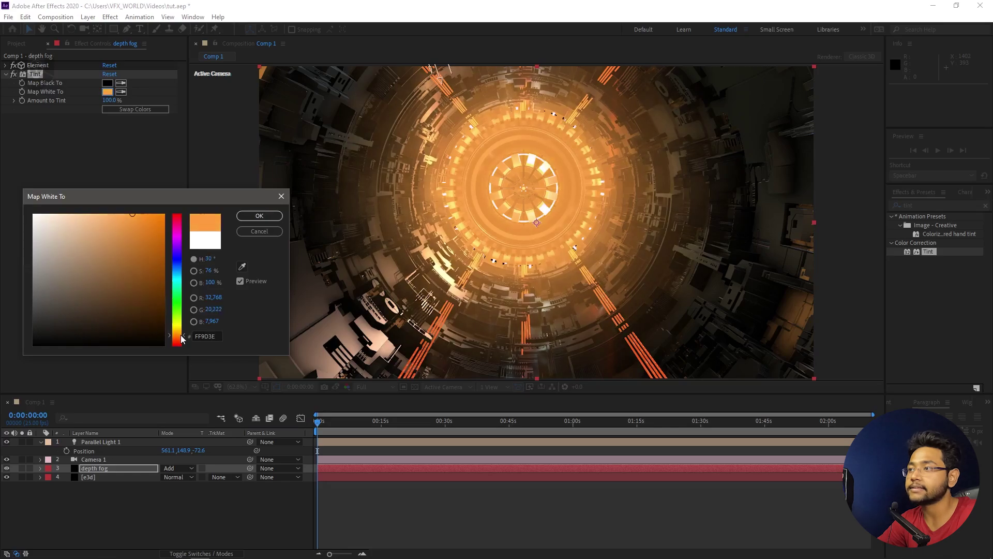
{"action": "left_click", "coordinate": [263, 218]}
{"action": "scroll", "coordinate": [457, 298], "scroll_direction": "up", "scroll_amount": 4}
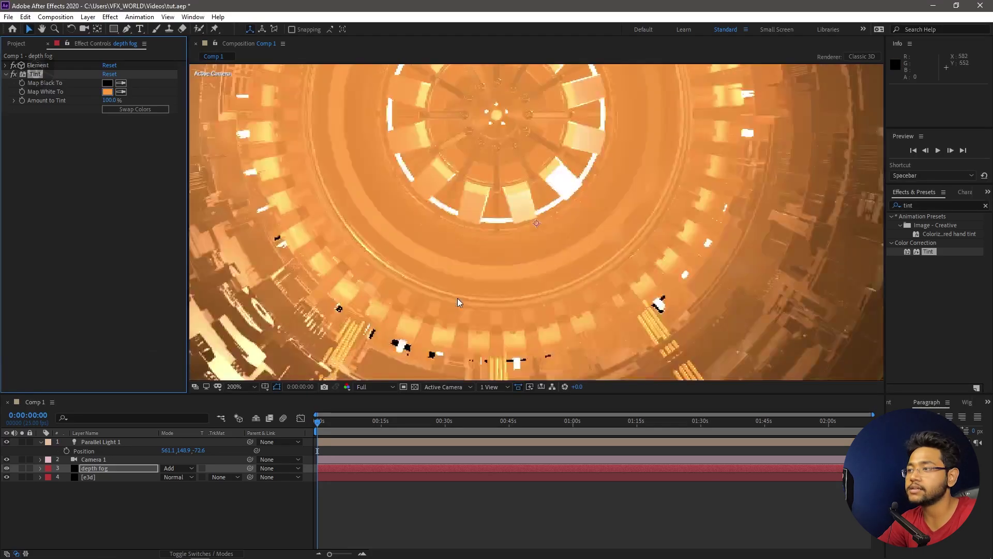
{"action": "scroll", "coordinate": [475, 210], "scroll_direction": "down", "scroll_amount": 2}
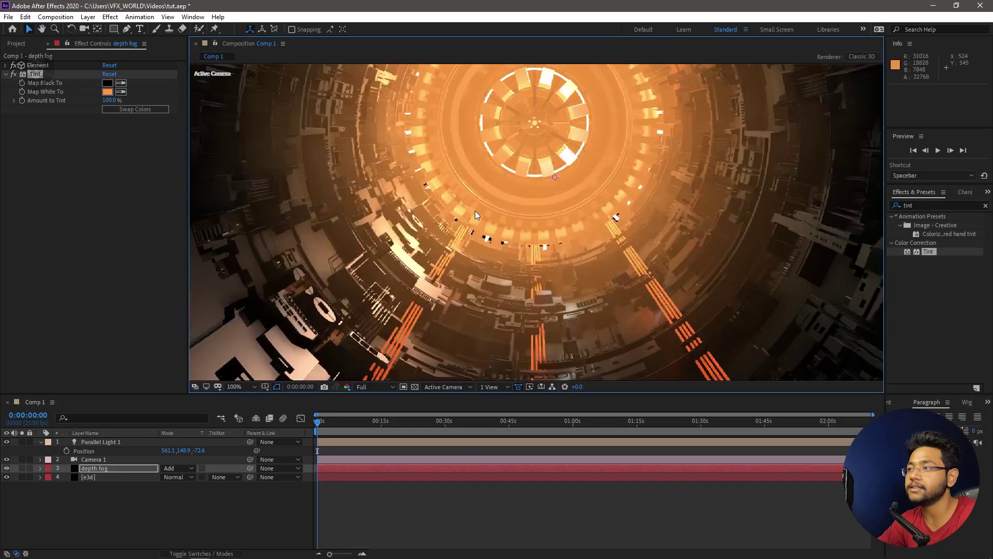
Step: Create a new orange solid named bg, keeping its size at 1280 x 960 px
{"action": "right_click", "coordinate": [167, 518]}
{"action": "mouse_move", "coordinate": [189, 402]}
{"action": "left_click", "coordinate": [358, 432]}
{"action": "type", "text": "bg"}
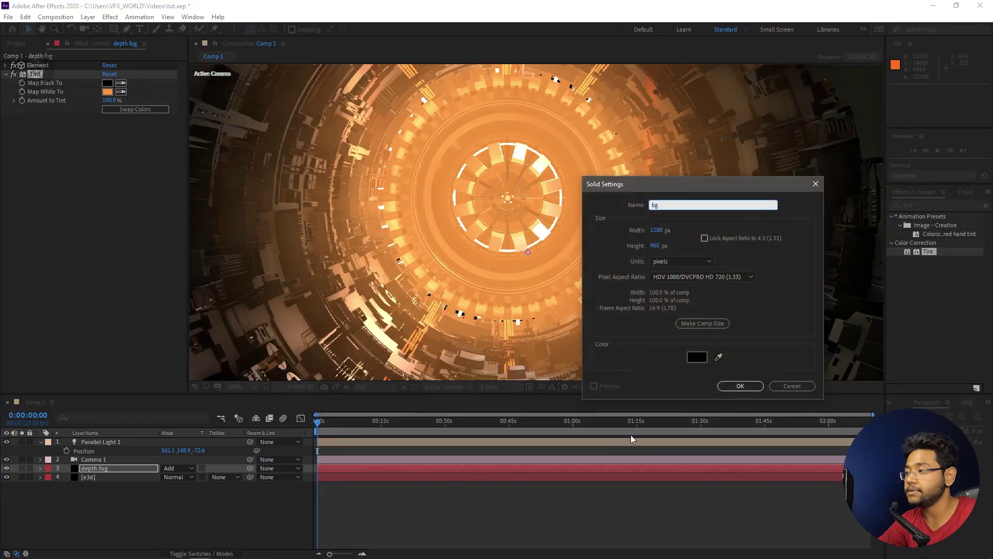
{"action": "left_click", "coordinate": [696, 357]}
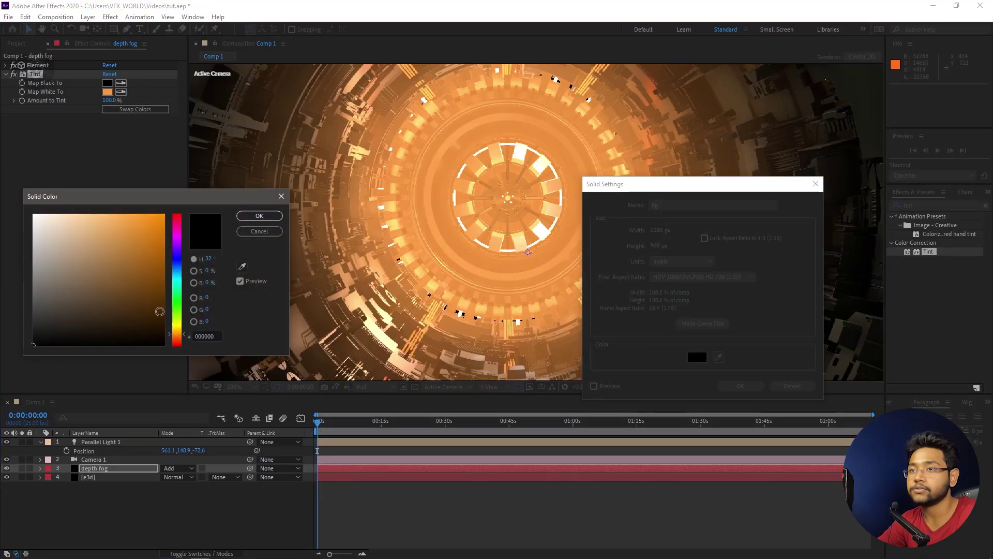
{"action": "left_click_drag", "start_coordinate": [164, 315], "coordinate": [138, 197]}
{"action": "left_click", "coordinate": [257, 219]}
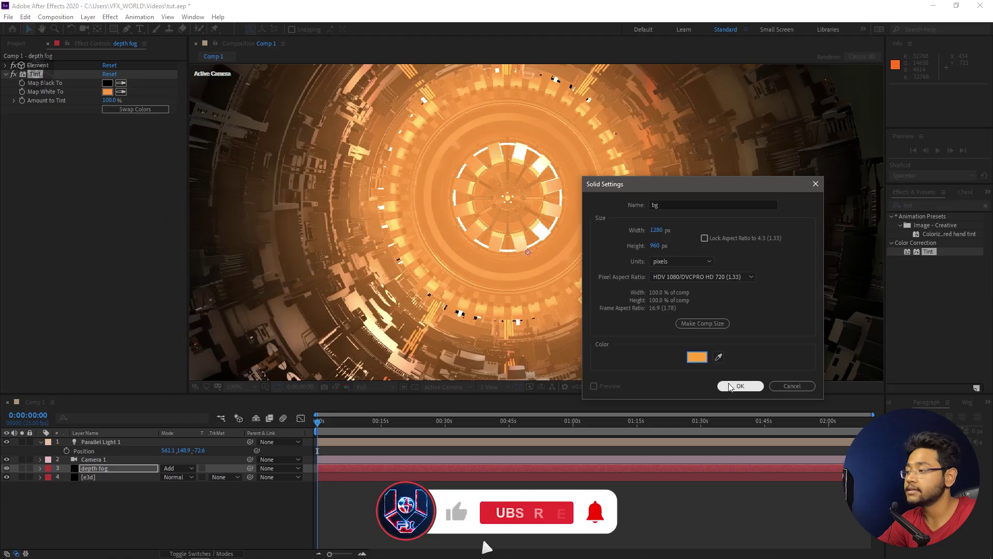
{"action": "key", "text": "Return"}
Step: Move the bg solid below the e3d layer so it is the lowest layer in the stack
{"action": "left_click_drag", "start_coordinate": [133, 469], "coordinate": [113, 499]}
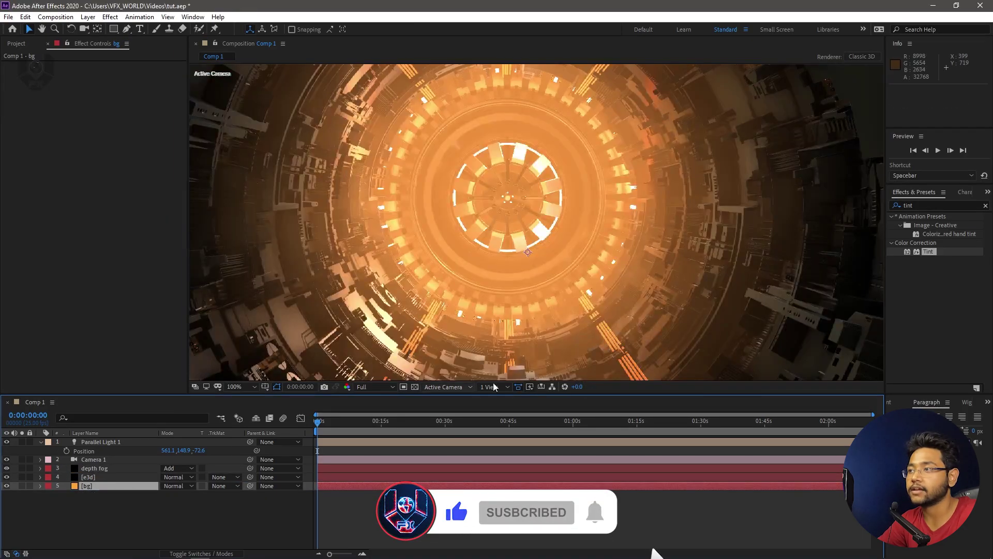
{"action": "scroll", "coordinate": [408, 219], "scroll_direction": "down", "scroll_amount": 2}
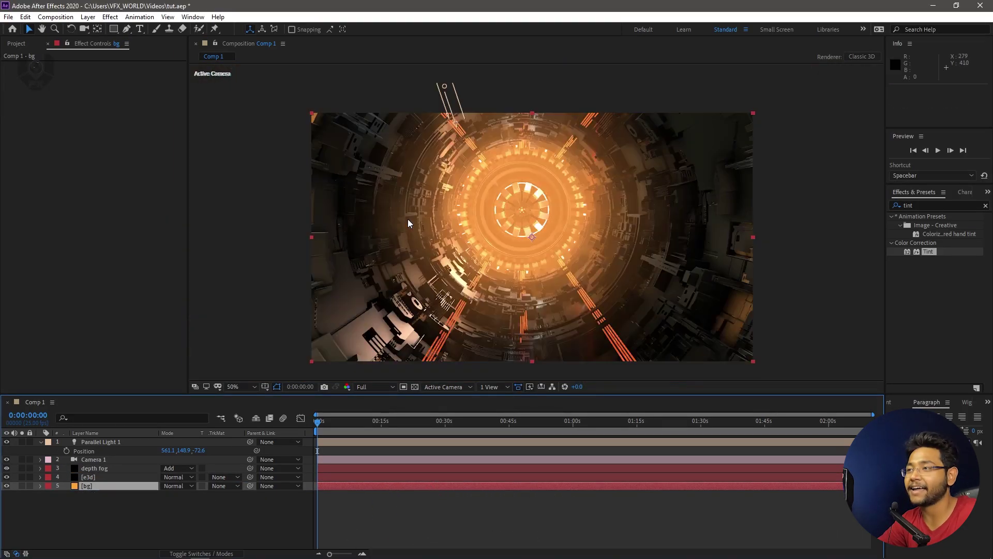
{"action": "left_click", "coordinate": [246, 386]}
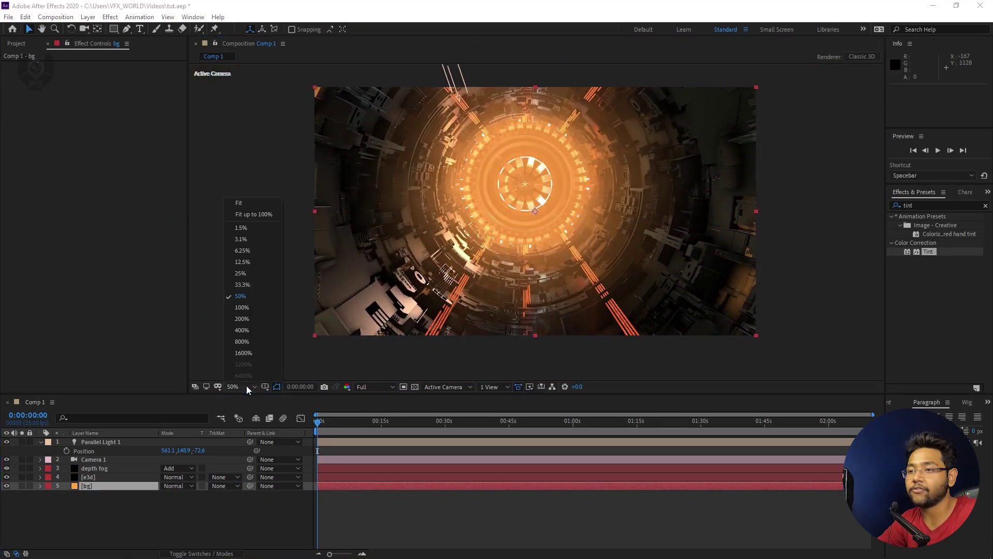
{"action": "left_click", "coordinate": [242, 203]}
Step: In the depth fog layer's world position output, set the matte feather to 819, the expansion to -300 and the edge smoothing to 3
{"action": "left_click", "coordinate": [109, 469]}
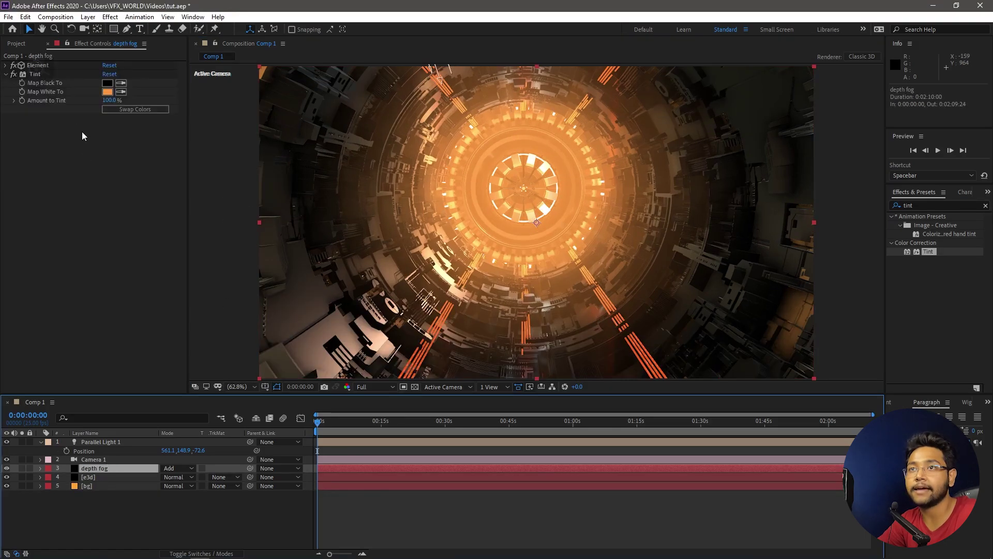
{"action": "left_click", "coordinate": [5, 66]}
{"action": "scroll", "coordinate": [56, 259], "scroll_direction": "down", "scroll_amount": 10}
{"action": "scroll", "coordinate": [56, 259], "scroll_direction": "down", "scroll_amount": 10}
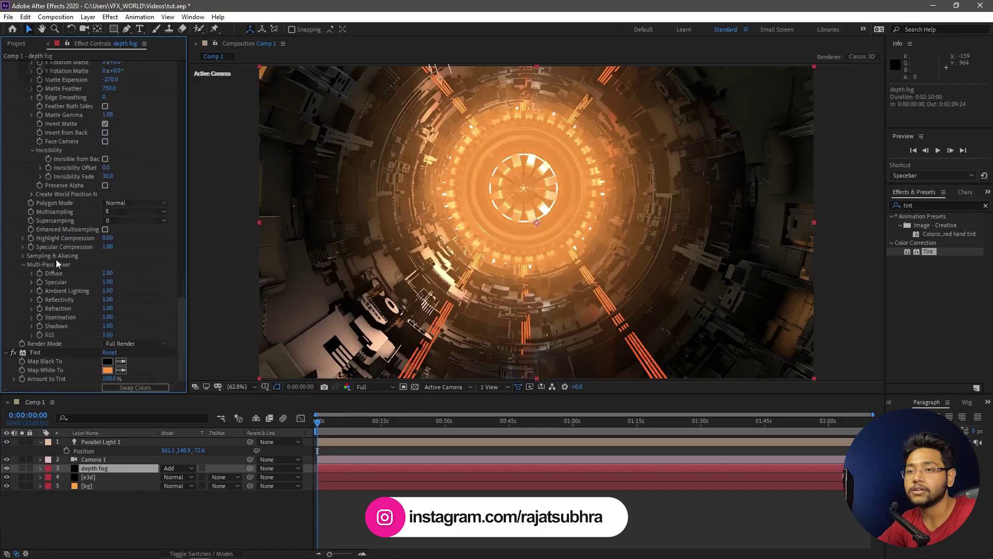
{"action": "mouse_move", "coordinate": [109, 181]}
{"action": "left_mouse_down"}
{"action": "mouse_move", "coordinate": [129, 179]}
{"action": "mouse_move", "coordinate": [114, 172]}
{"action": "left_mouse_up"}
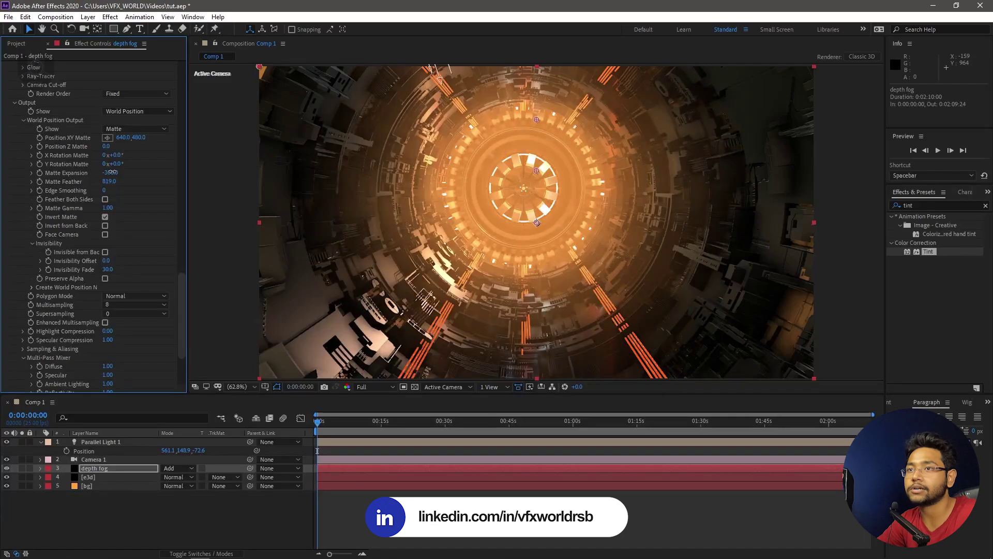
{"action": "left_click_drag", "start_coordinate": [104, 191], "coordinate": [133, 193]}
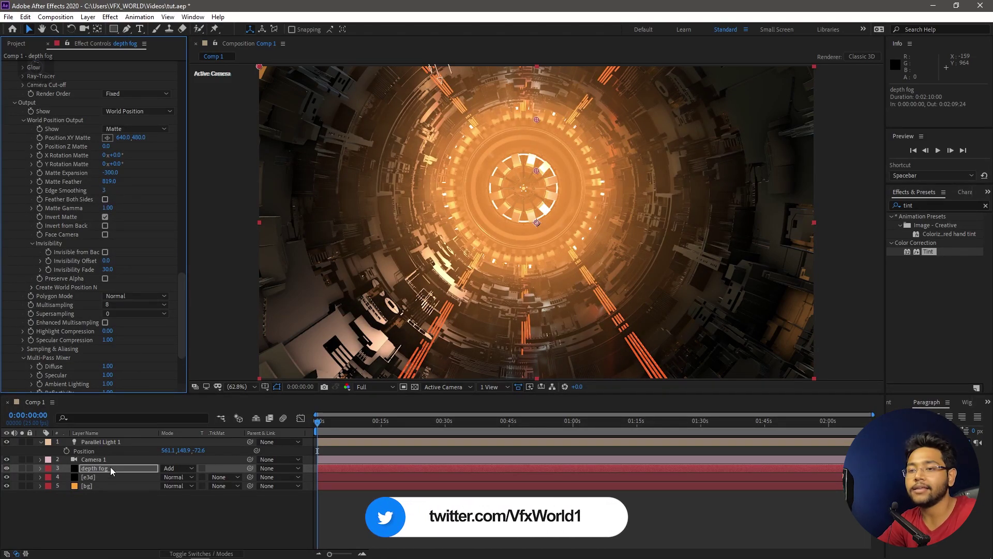
Step: Change the depth fog Tint effect's white mapping to a redder orange (FF7E3E)
{"action": "scroll", "coordinate": [45, 337], "scroll_direction": "down", "scroll_amount": 3}
{"action": "left_click", "coordinate": [108, 370]}
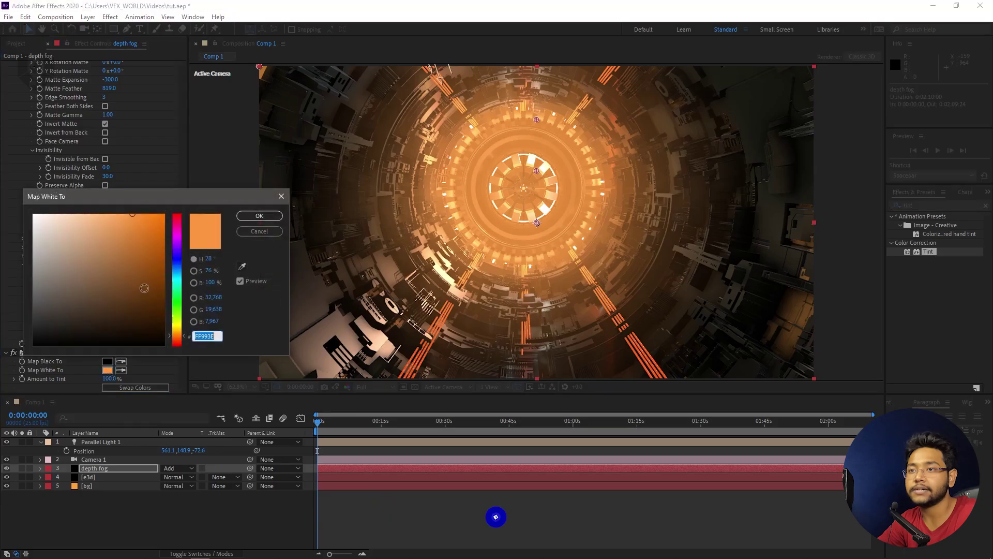
{"action": "left_click", "coordinate": [178, 338]}
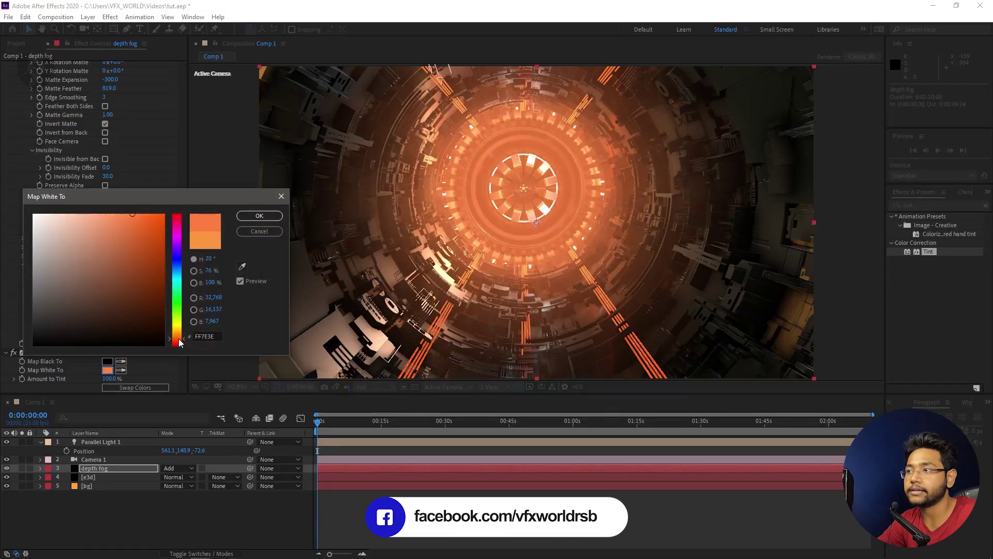
{"action": "left_click", "coordinate": [259, 216]}
Step: Duplicate the e3d layer, place the copy above the depth fog layer and rename it illu
{"action": "left_click", "coordinate": [99, 476]}
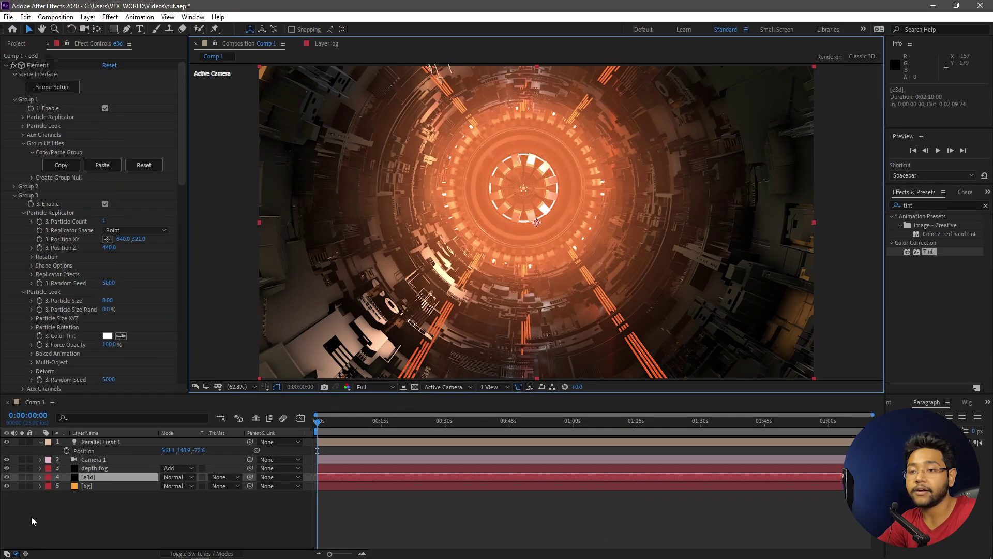
{"action": "key", "text": "ctrl+d"}
{"action": "right_click", "coordinate": [102, 465]}
{"action": "left_click", "coordinate": [124, 446]}
{"action": "type", "text": "ill"}
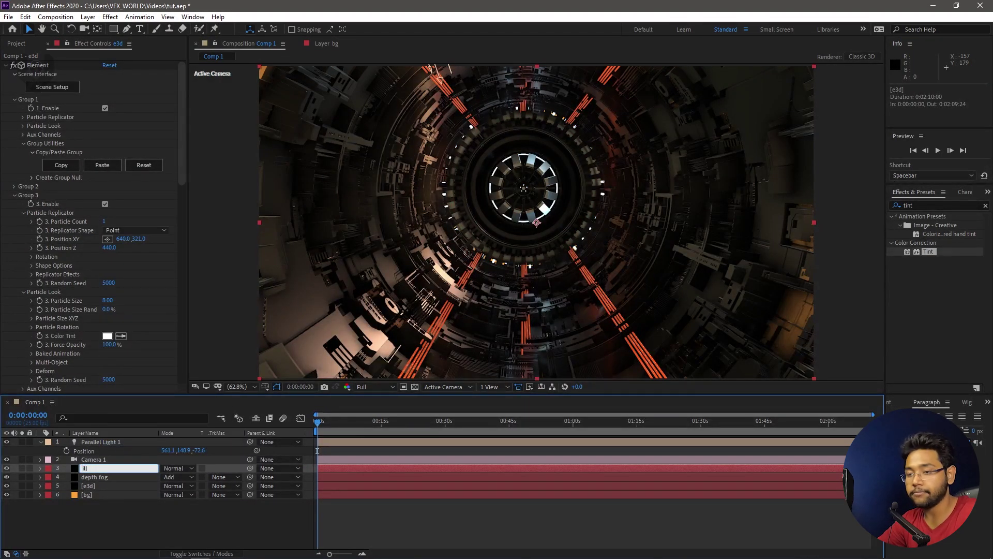
{"action": "type", "text": "u"}
{"action": "key", "text": "Return"}
Step: Set the illu layer's Element output to show only the Illumination pass
{"action": "left_click", "coordinate": [7, 67]}
{"action": "left_click", "coordinate": [7, 66]}
{"action": "scroll", "coordinate": [33, 193], "scroll_direction": "down", "scroll_amount": 15}
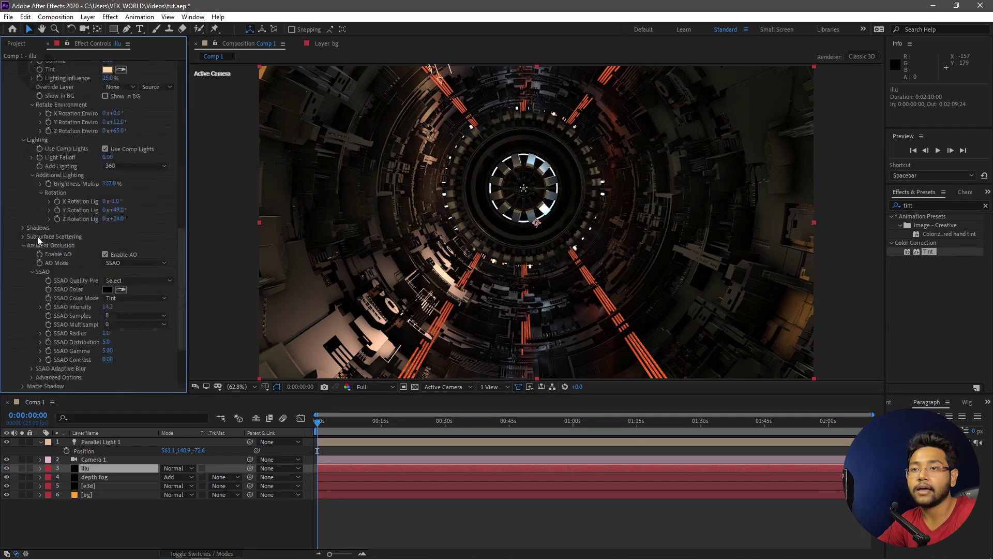
{"action": "scroll", "coordinate": [39, 240], "scroll_direction": "down", "scroll_amount": 5}
{"action": "left_click", "coordinate": [14, 379]}
{"action": "scroll", "coordinate": [115, 257], "scroll_direction": "down", "scroll_amount": 9}
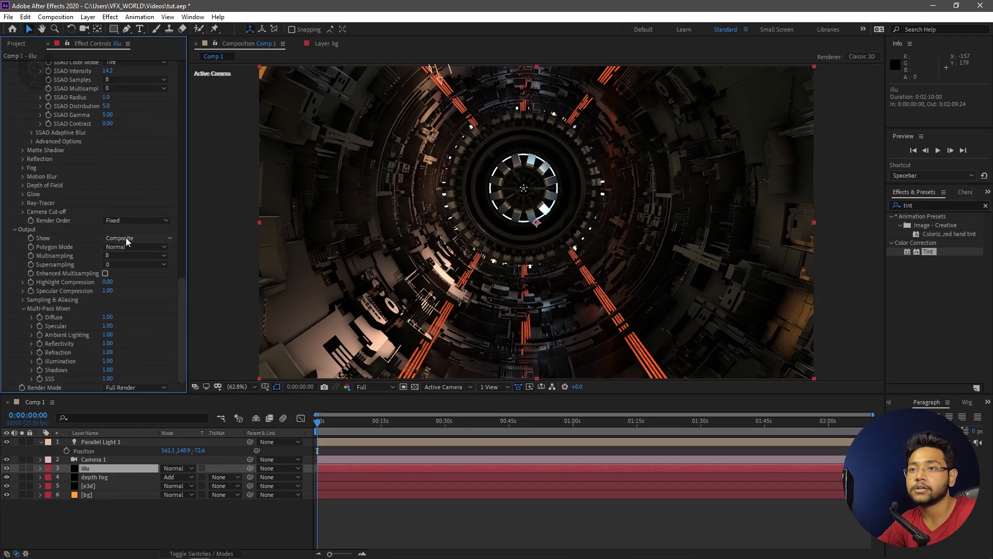
{"action": "left_click", "coordinate": [128, 239]}
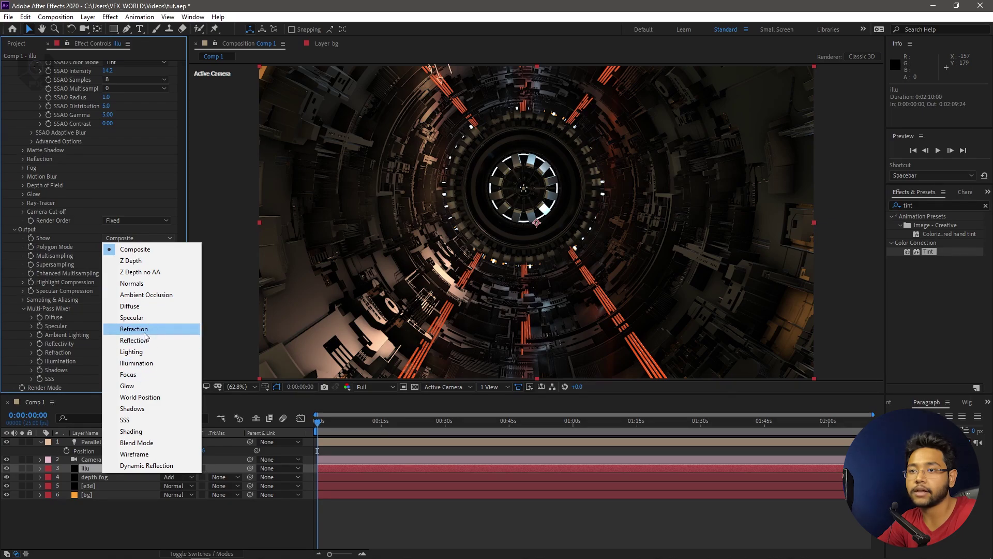
{"action": "left_click", "coordinate": [139, 363]}
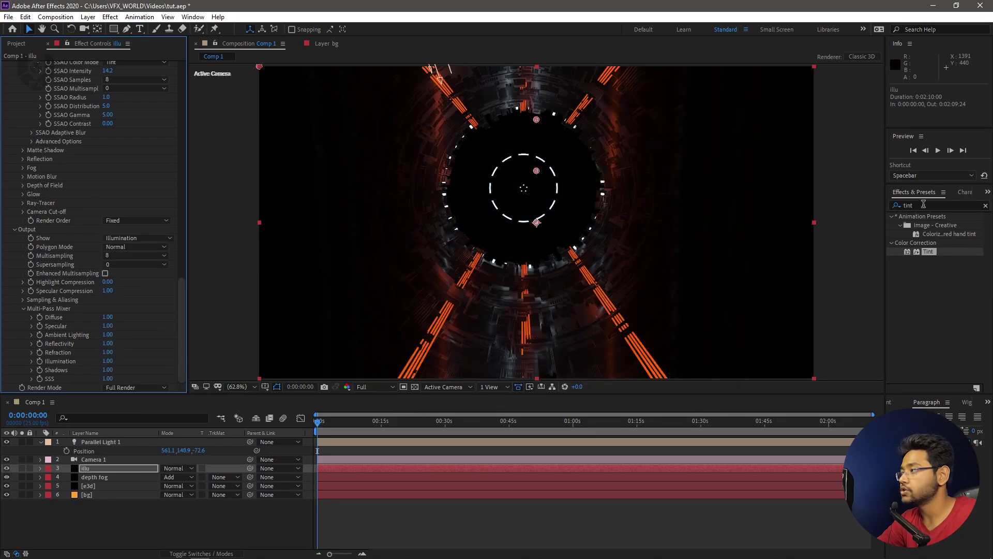
Step: Find the Stylize Glow effect and apply it to the illu layer
{"action": "left_click", "coordinate": [923, 204]}
{"action": "type", "text": "glow"}
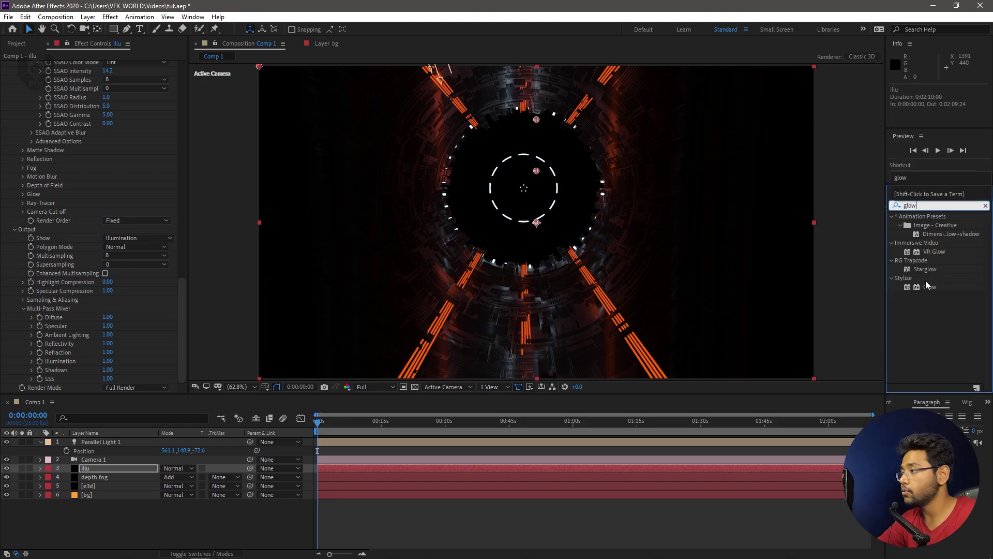
{"action": "double_click", "coordinate": [928, 286]}
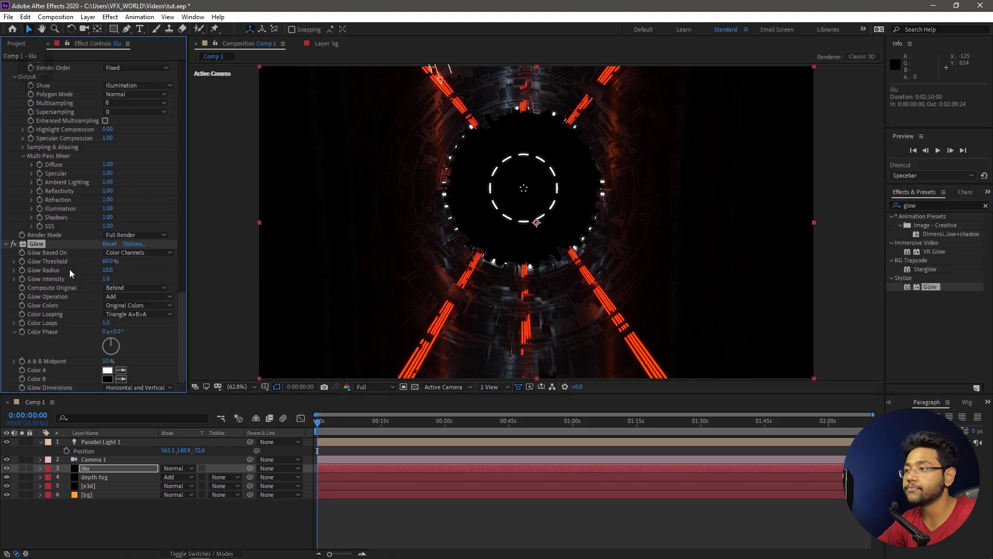
Step: Set the illu layer's Glow threshold to 49% and its Glow radius to 30, keeping the intensity at 1.0
{"action": "key", "text": "slash"}
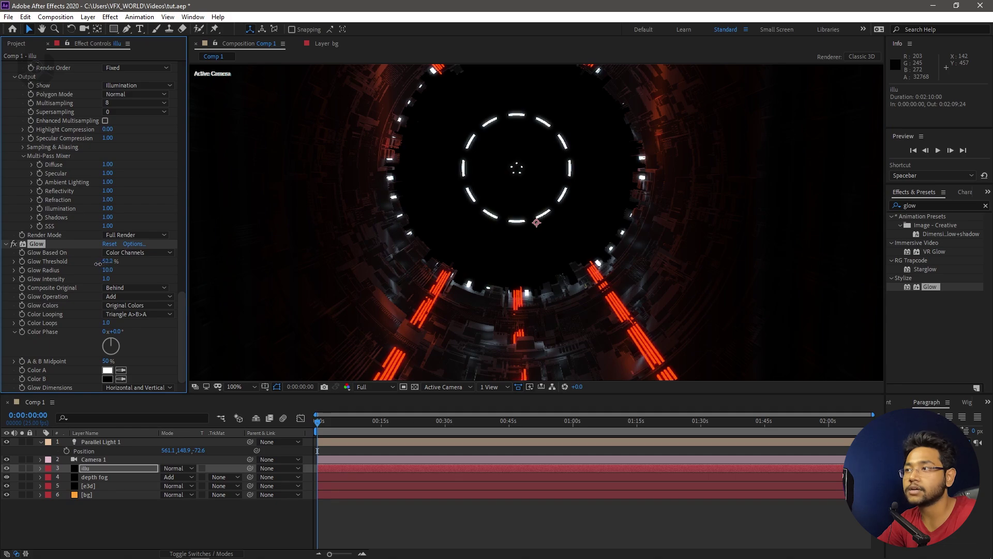
{"action": "key", "text": "ctrl+z"}
{"action": "mouse_move", "coordinate": [108, 270]}
{"action": "left_mouse_down"}
{"action": "mouse_move", "coordinate": [124, 271]}
{"action": "mouse_move", "coordinate": [111, 279]}
{"action": "mouse_move", "coordinate": [99, 265]}
{"action": "left_mouse_up"}
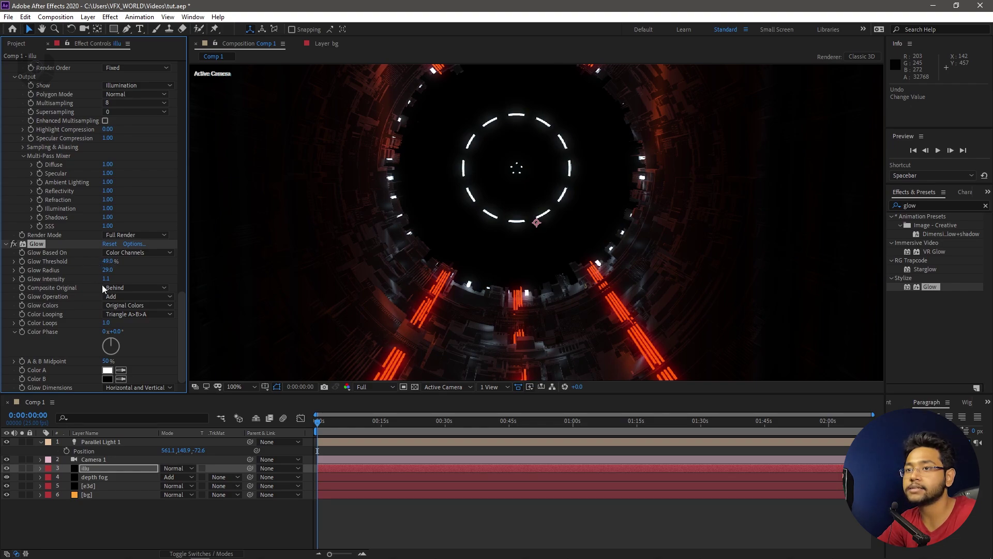
{"action": "left_click_drag", "start_coordinate": [110, 269], "coordinate": [137, 278]}
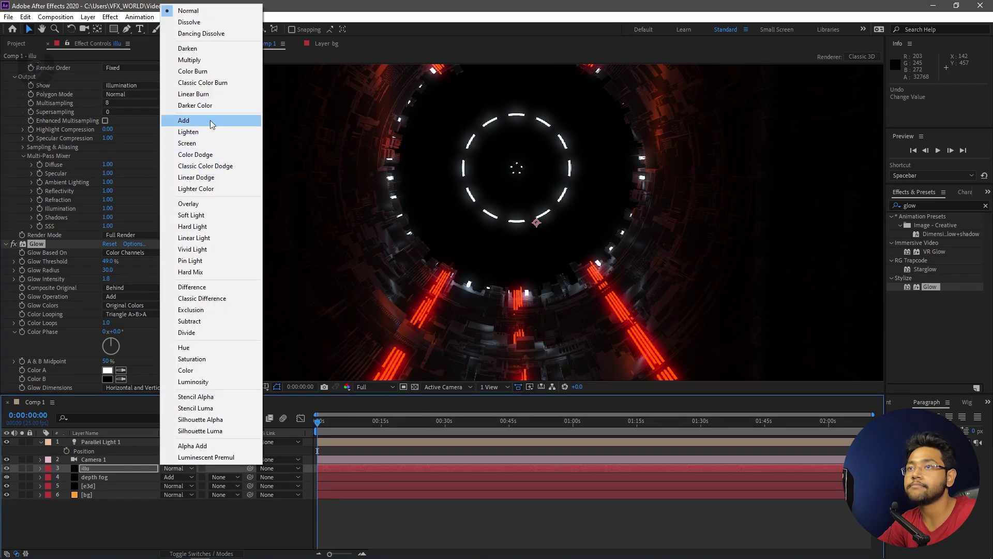
Step: Set the illu layer's blending mode to Add and reduce its Glow radius to about 12
{"action": "left_click", "coordinate": [184, 120]}
{"action": "scroll", "coordinate": [568, 229], "scroll_direction": "down", "scroll_amount": 1}
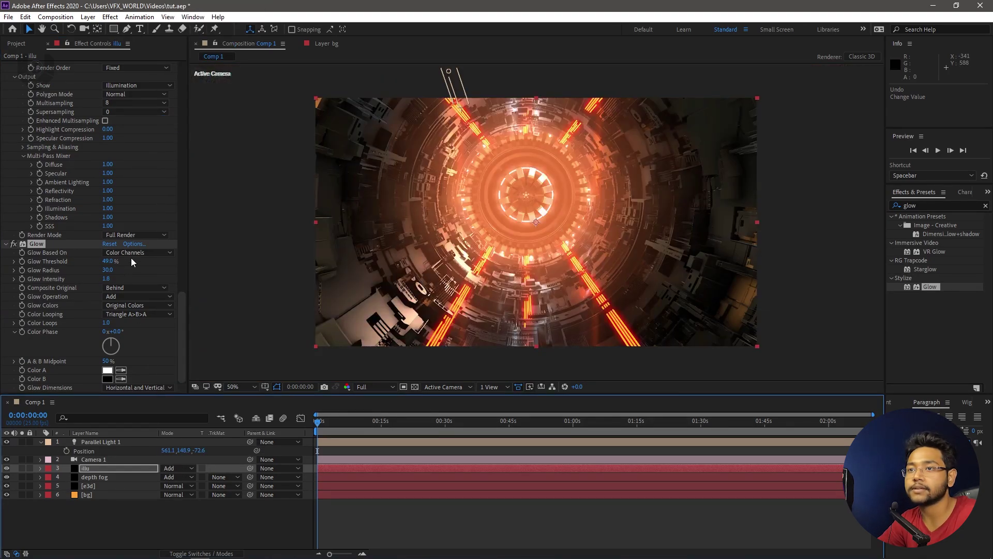
{"action": "left_click_drag", "start_coordinate": [107, 273], "coordinate": [93, 272]}
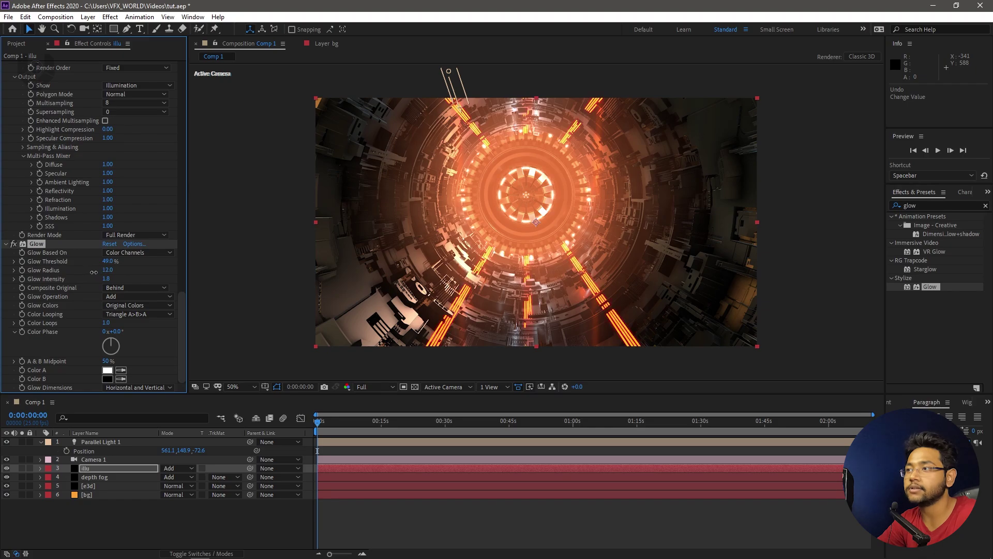
Step: Add a new adjustment layer and place it above all other layers in the composition
{"action": "right_click", "coordinate": [81, 527]}
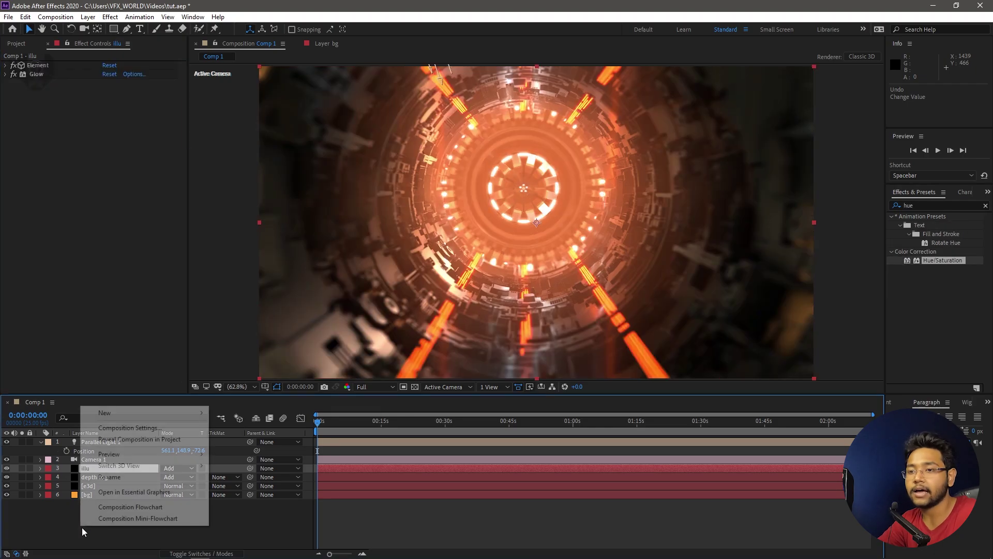
{"action": "mouse_move", "coordinate": [103, 412]}
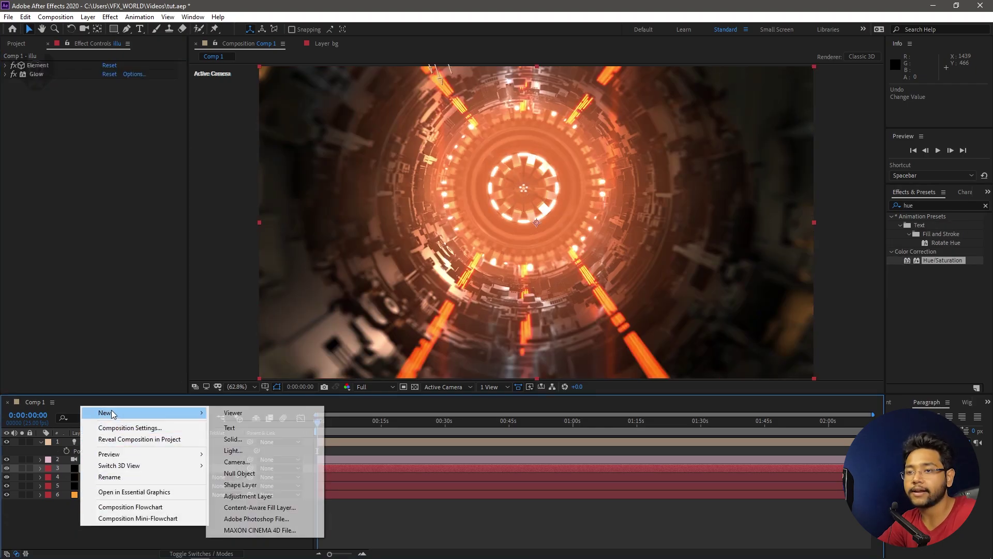
{"action": "left_click", "coordinate": [250, 497]}
{"action": "left_click_drag", "start_coordinate": [94, 467], "coordinate": [105, 439]}
Step: Apply the Lumetri Color effect to the adjustment layer
{"action": "right_click", "coordinate": [106, 207]}
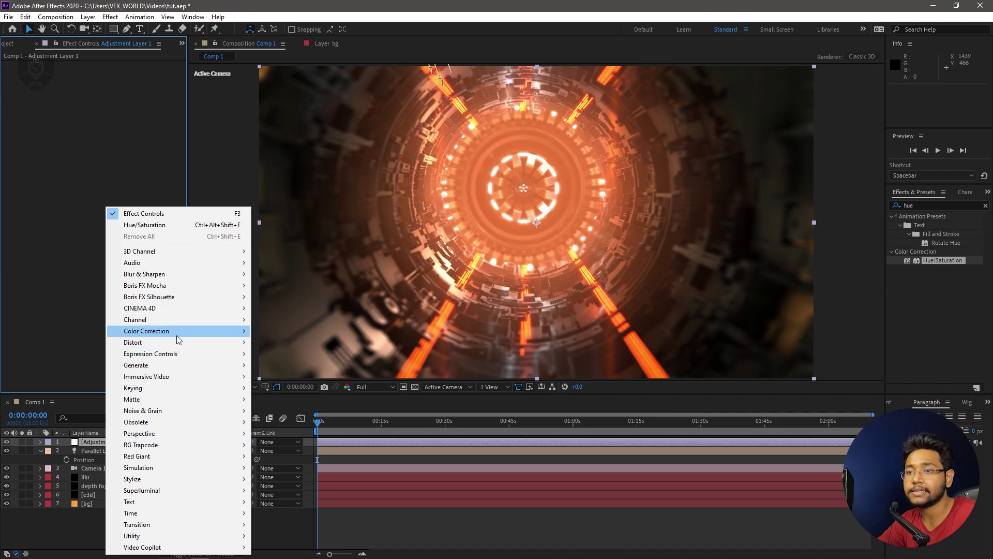
{"action": "mouse_move", "coordinate": [176, 331]}
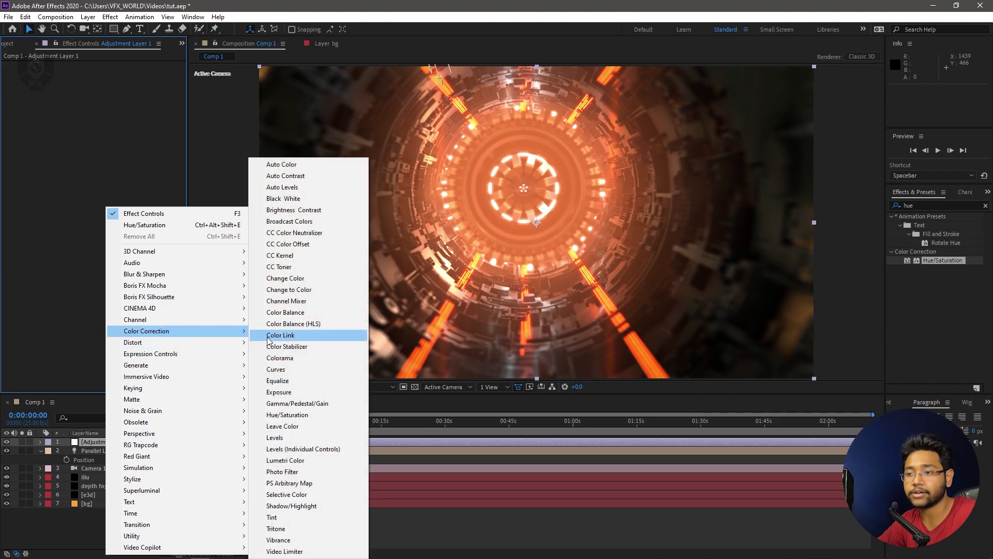
{"action": "left_click", "coordinate": [289, 460]}
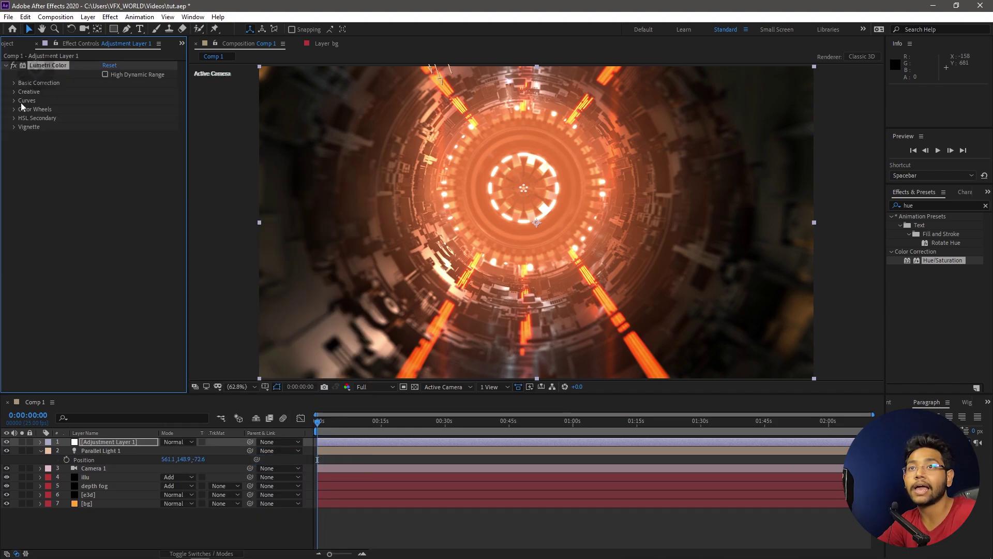
Step: In Lumetri Color's basic correction, set the contrast to 30 and the shadows to 5
{"action": "left_click", "coordinate": [14, 83]}
{"action": "left_click_drag", "start_coordinate": [106, 162], "coordinate": [140, 161]}
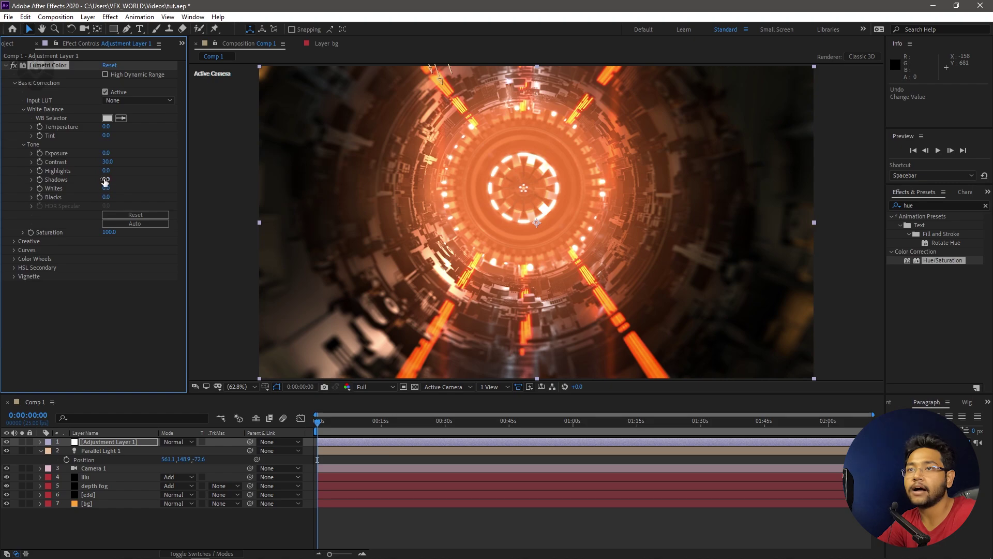
{"action": "left_click_drag", "start_coordinate": [110, 182], "coordinate": [110, 182]}
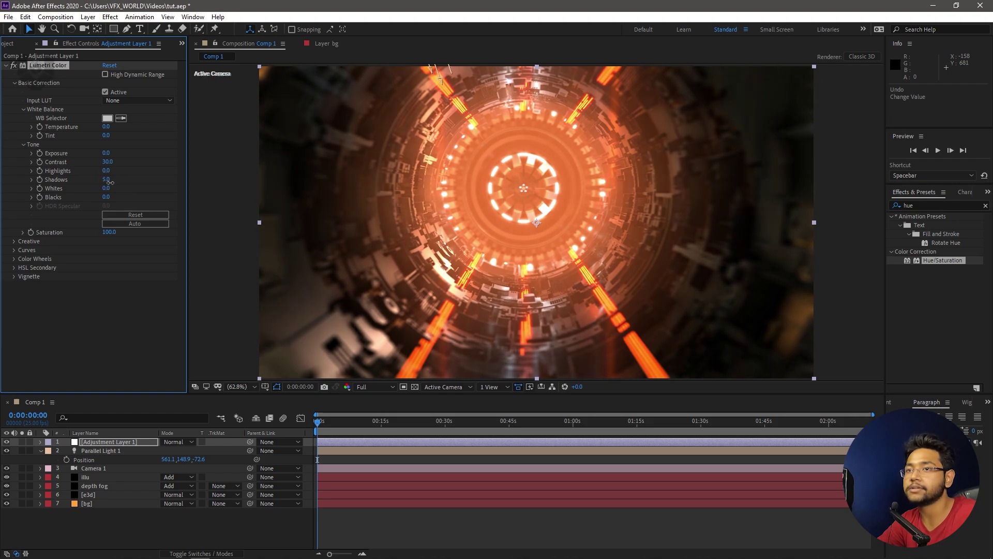
Step: Shift the shadow tint slightly toward blue in Lumetri Color's creative split toning
{"action": "left_click", "coordinate": [15, 242]}
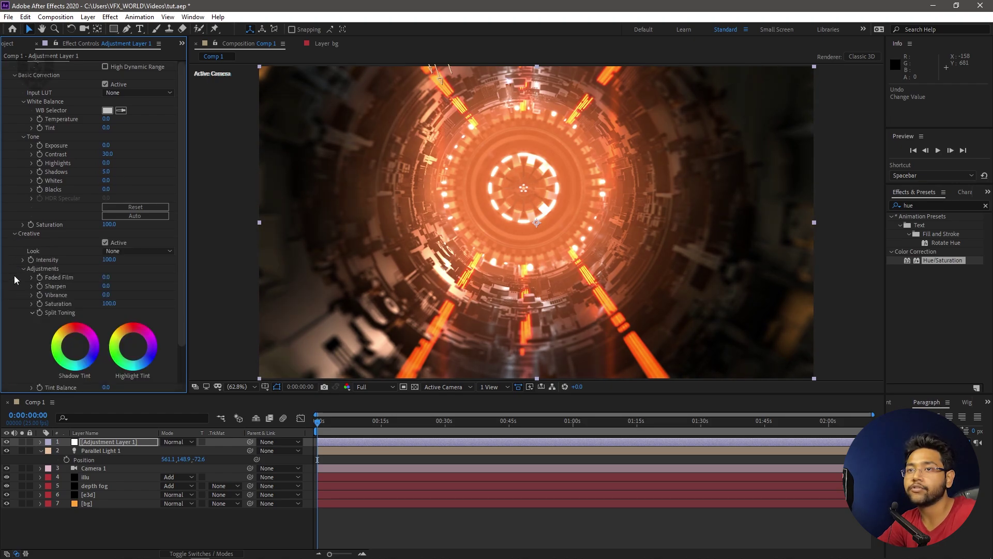
{"action": "left_click", "coordinate": [83, 353]}
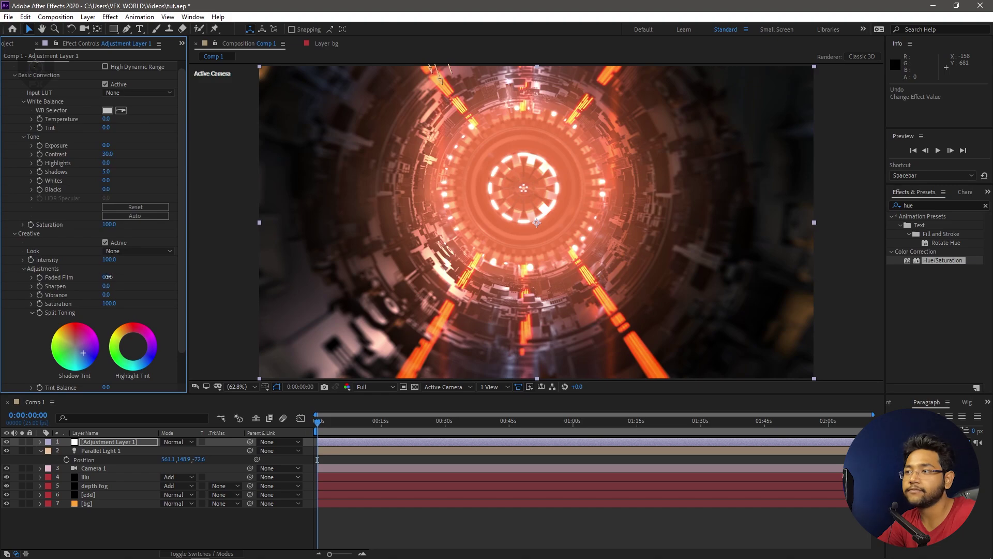